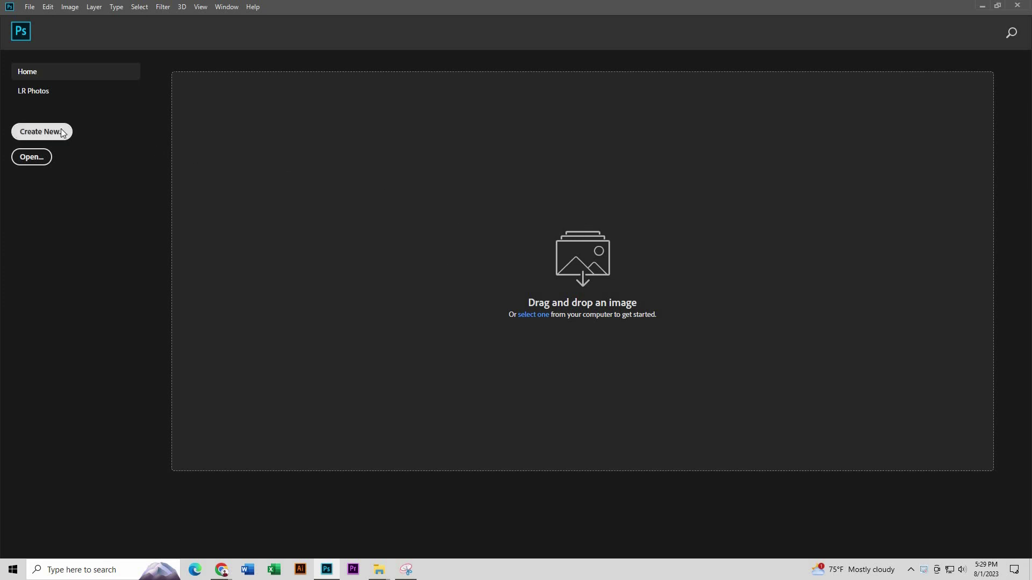
Step: Create a blank white 1080 × 1080 px RGB document at 300 ppi
{"action": "left_click", "coordinate": [41, 131]}
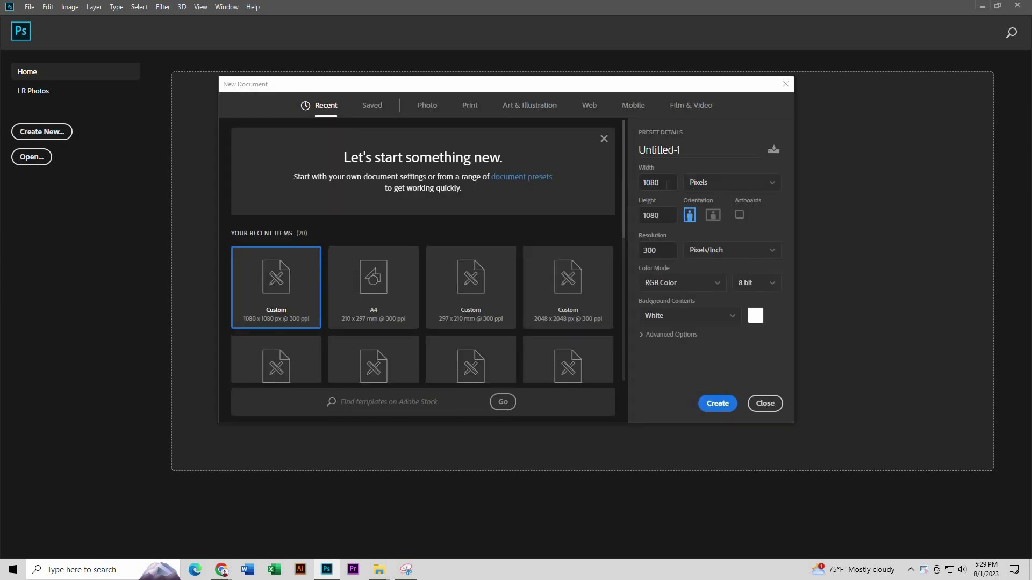
{"action": "left_click_drag", "start_coordinate": [666, 187], "coordinate": [633, 185]}
{"action": "type", "text": "80"}
{"action": "left_click", "coordinate": [718, 403]}
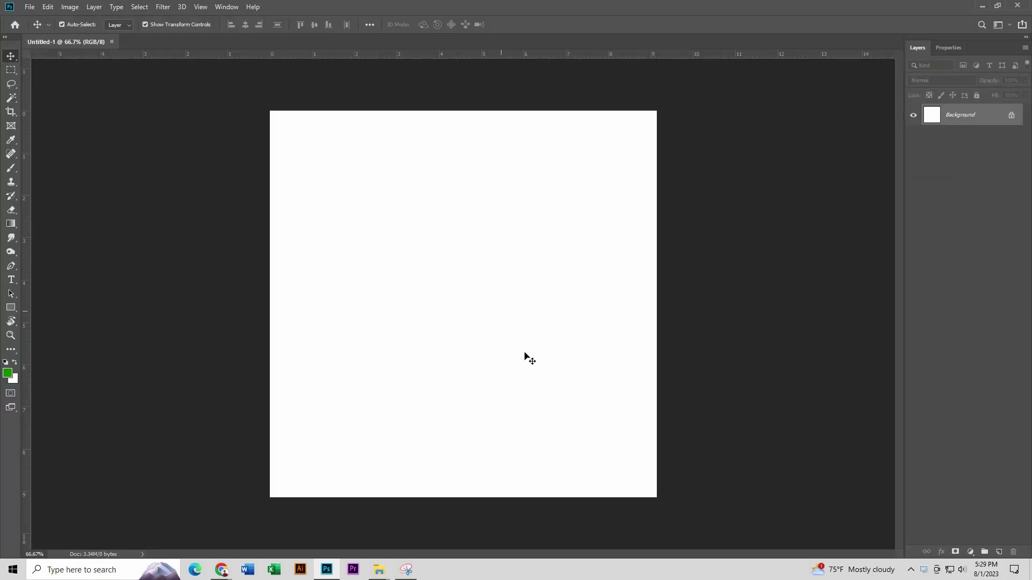
{"action": "scroll", "coordinate": [520, 301], "scroll_direction": "down", "scroll_amount": 3}
{"action": "scroll", "coordinate": [515, 286], "scroll_direction": "up", "scroll_amount": 2}
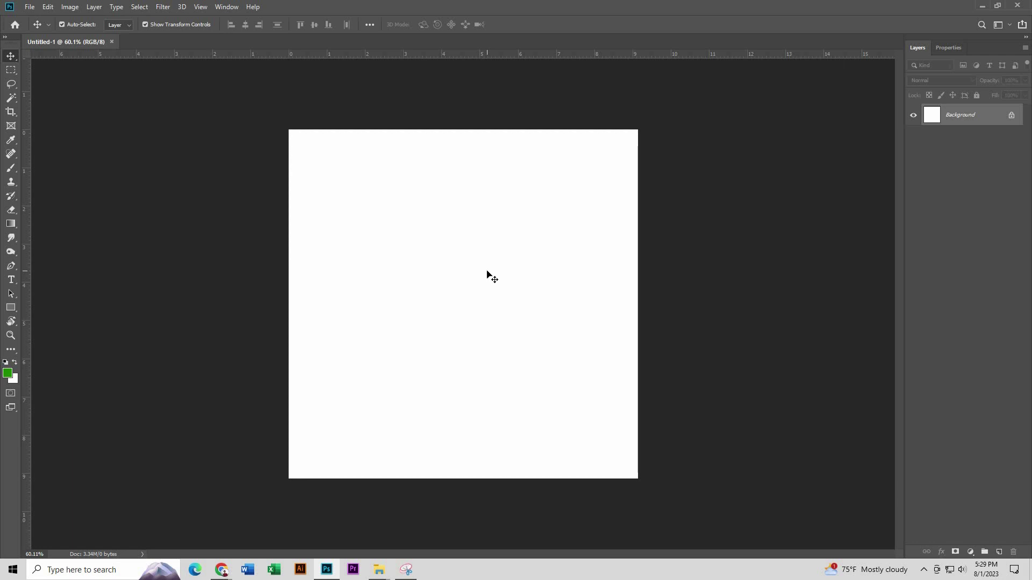
Step: Open all five images in Downloads > New folder, including the emoji and couch photo
{"action": "key", "text": "ctrl+o"}
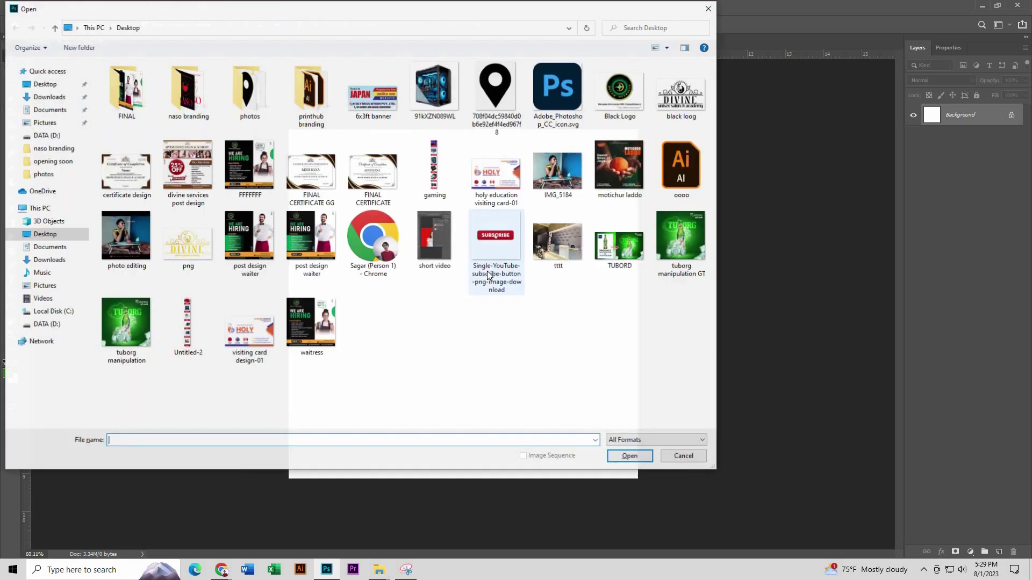
{"action": "left_click", "coordinate": [69, 261]}
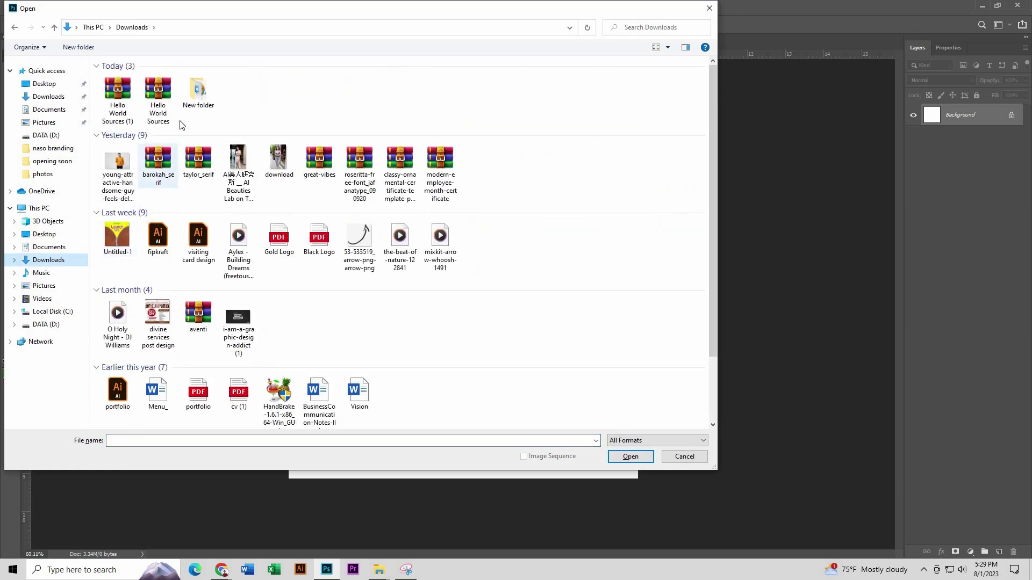
{"action": "double_click", "coordinate": [196, 93]}
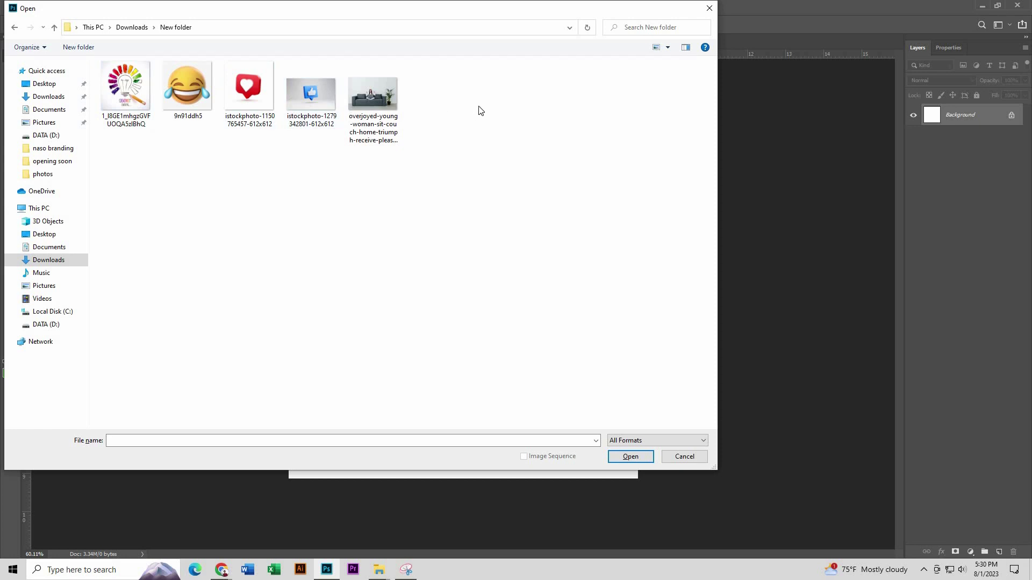
{"action": "left_click_drag", "start_coordinate": [484, 59], "coordinate": [127, 191]}
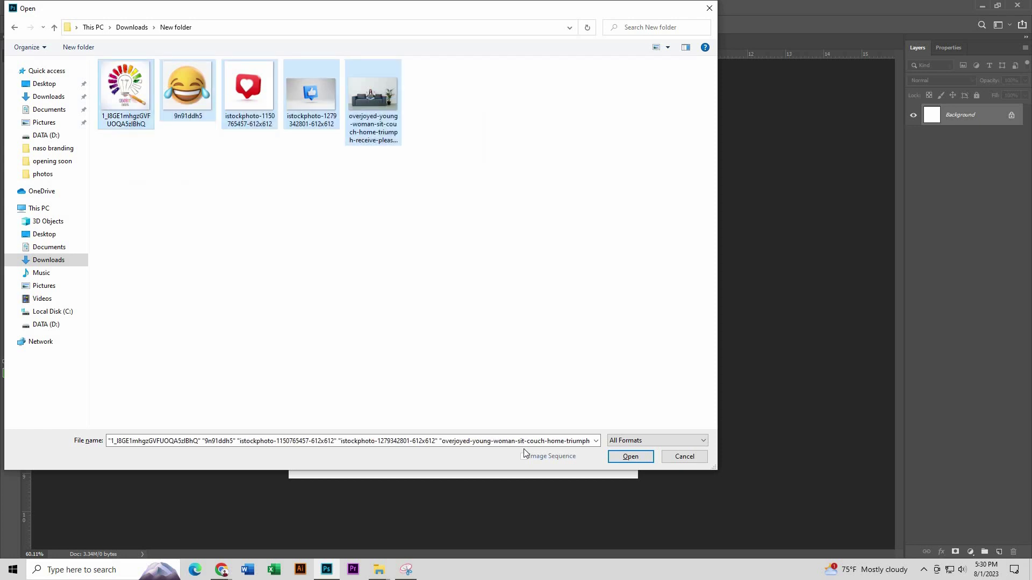
{"action": "left_click", "coordinate": [637, 461]}
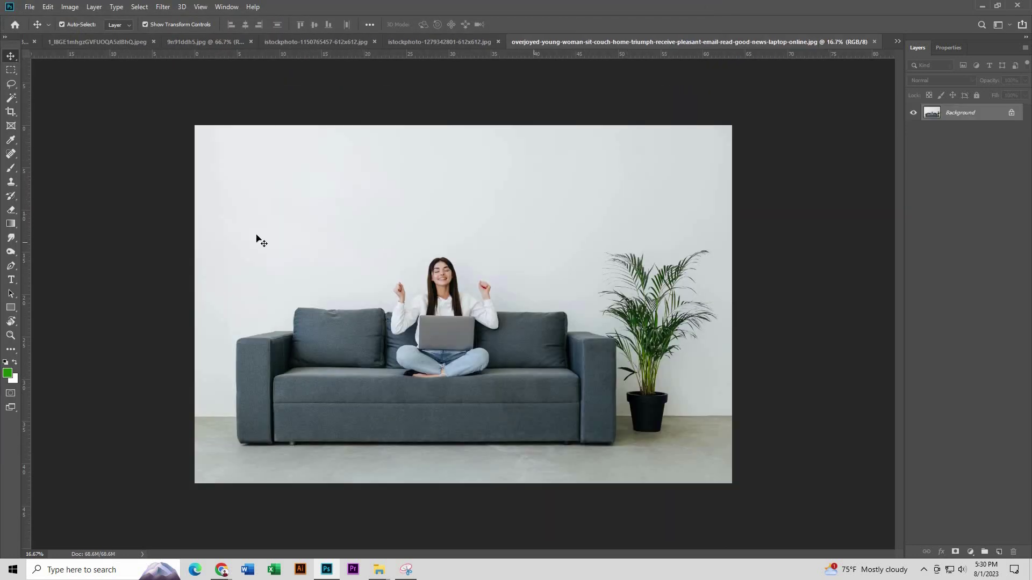
Step: Paste the couch photo into Untitled-1 and shrink it to roughly canvas size
{"action": "left_click", "coordinate": [37, 42]}
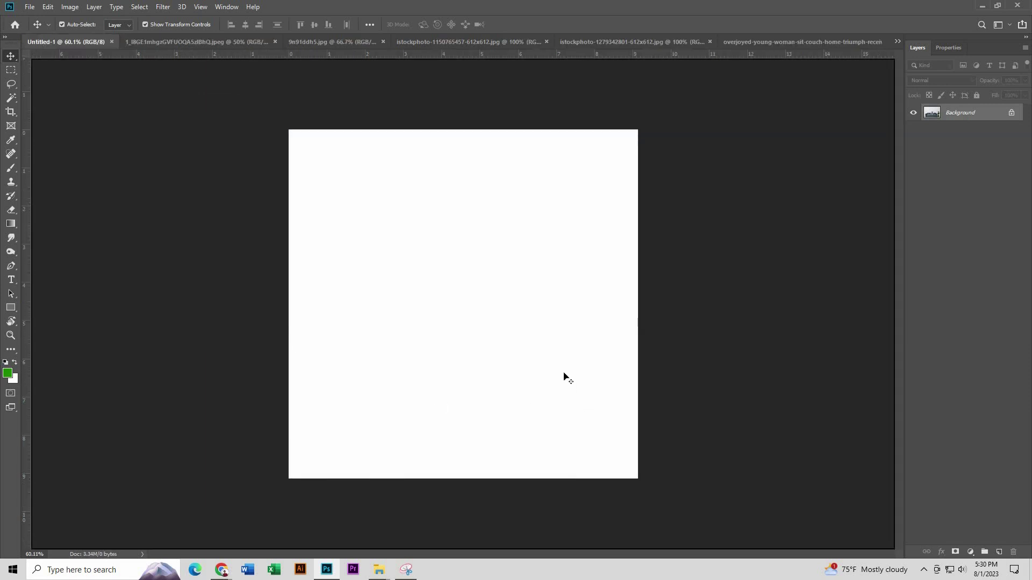
{"action": "key", "text": "ctrl+v"}
{"action": "key", "text": "ctrl+t"}
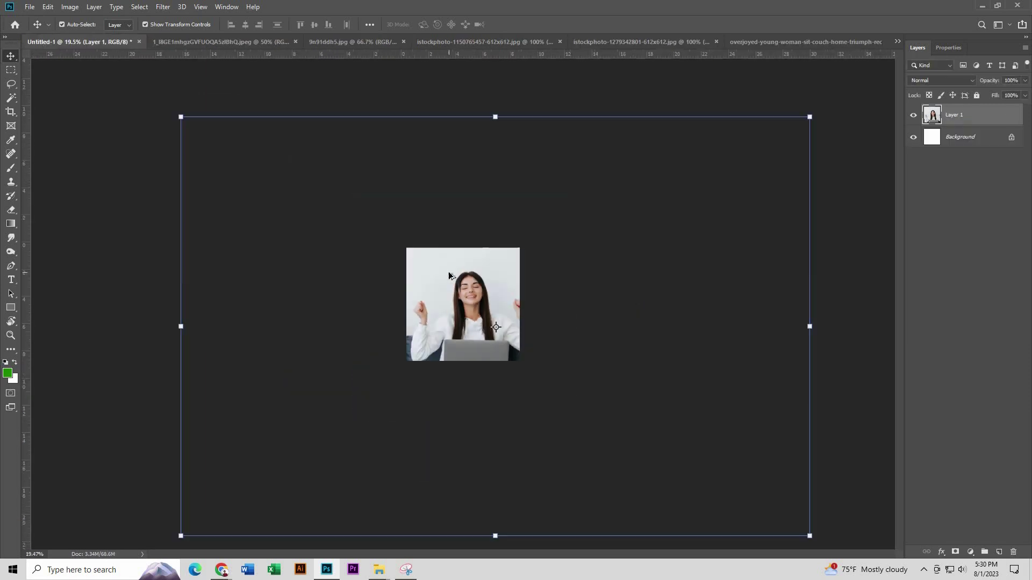
{"action": "key", "text": "Escape"}
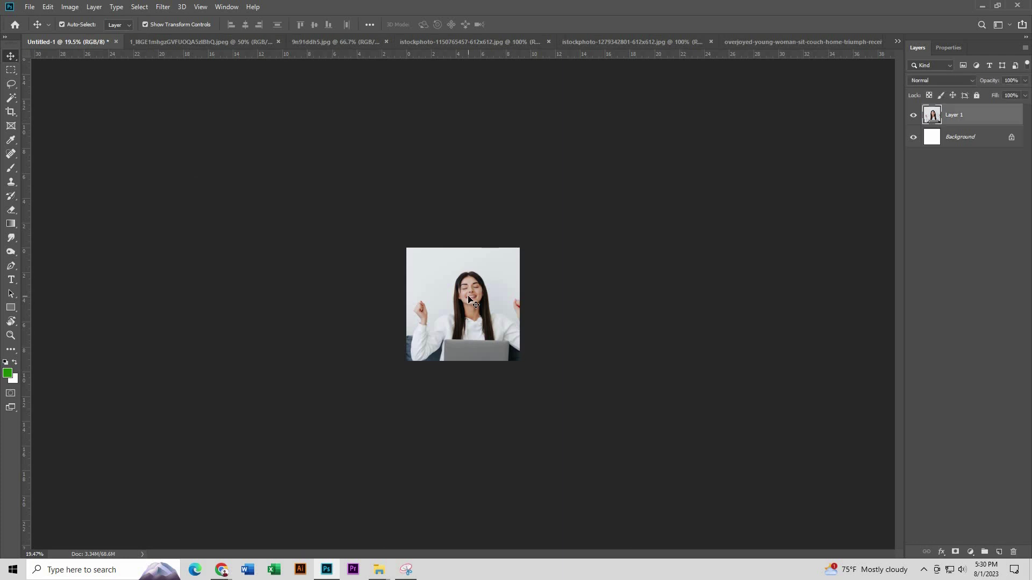
{"action": "key", "text": "ctrl+t"}
{"action": "left_click_drag", "start_coordinate": [178, 115], "coordinate": [443, 261]}
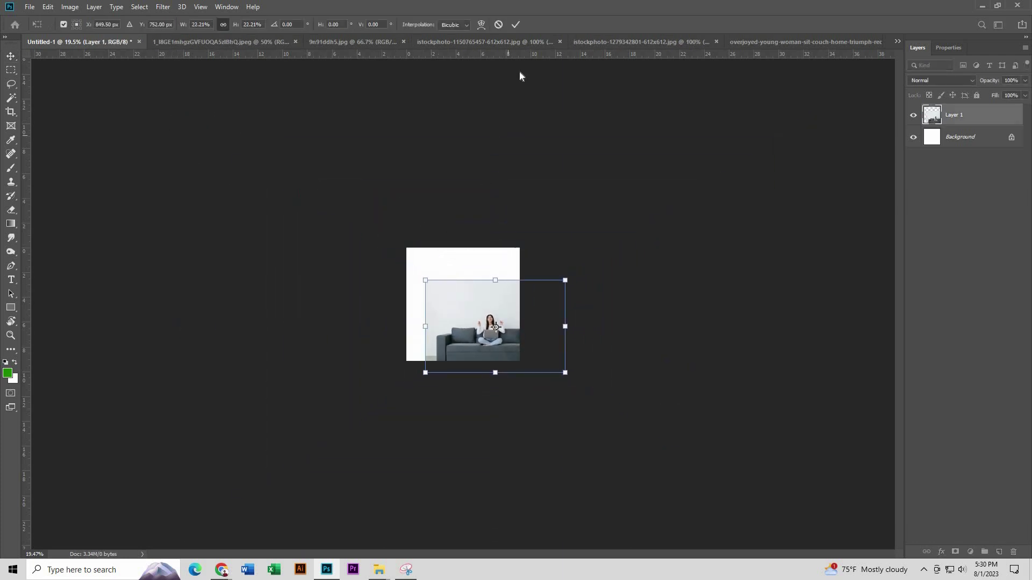
{"action": "left_click", "coordinate": [518, 25]}
Step: Reposition and rescale the couch photo to span the full canvas width along the bottom
{"action": "scroll", "coordinate": [461, 361], "scroll_direction": "up", "scroll_amount": 2}
{"action": "scroll", "coordinate": [462, 350], "scroll_direction": "up", "scroll_amount": 3}
{"action": "mouse_move", "coordinate": [467, 340]}
{"action": "left_mouse_down"}
{"action": "mouse_move", "coordinate": [438, 315]}
{"action": "mouse_move", "coordinate": [427, 319]}
{"action": "left_mouse_up"}
{"action": "key", "text": "ctrl+t"}
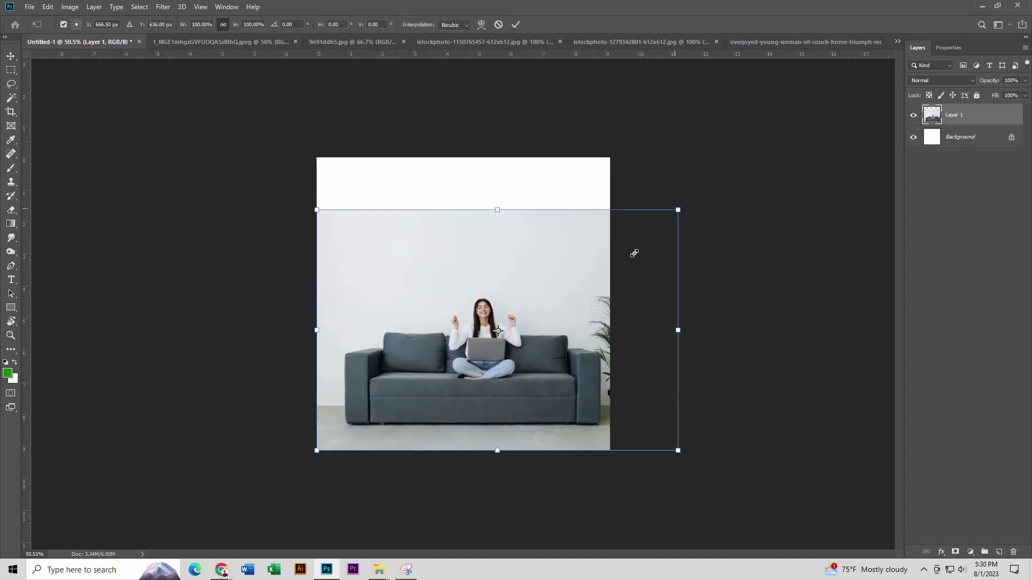
{"action": "mouse_move", "coordinate": [634, 253]}
{"action": "left_mouse_down"}
{"action": "mouse_move", "coordinate": [616, 272]}
{"action": "mouse_move", "coordinate": [635, 244]}
{"action": "left_mouse_up"}
{"action": "mouse_move", "coordinate": [577, 310]}
{"action": "left_mouse_down"}
{"action": "mouse_move", "coordinate": [550, 336]}
{"action": "mouse_move", "coordinate": [532, 336]}
{"action": "left_mouse_up"}
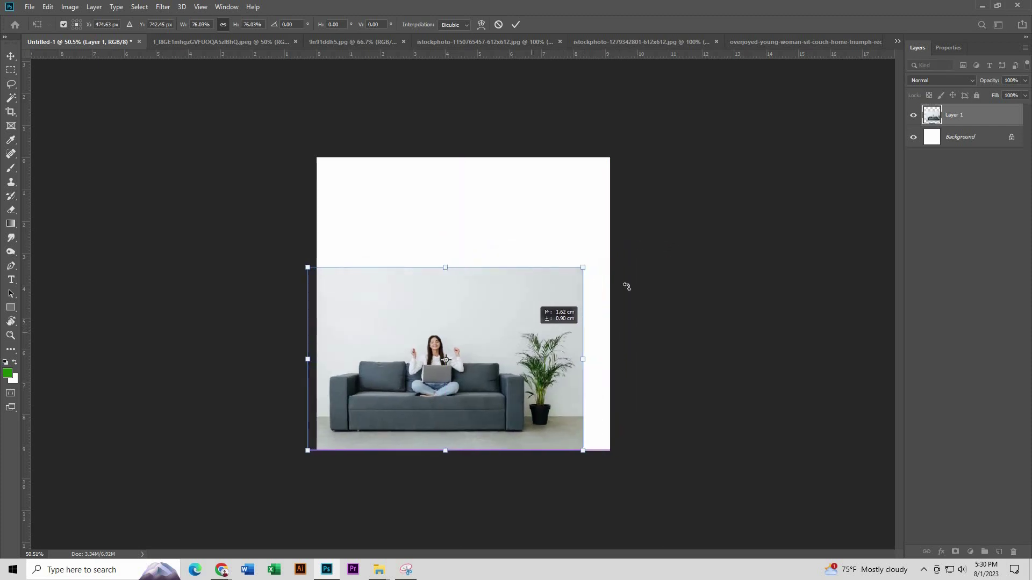
{"action": "left_click_drag", "start_coordinate": [592, 262], "coordinate": [622, 240]}
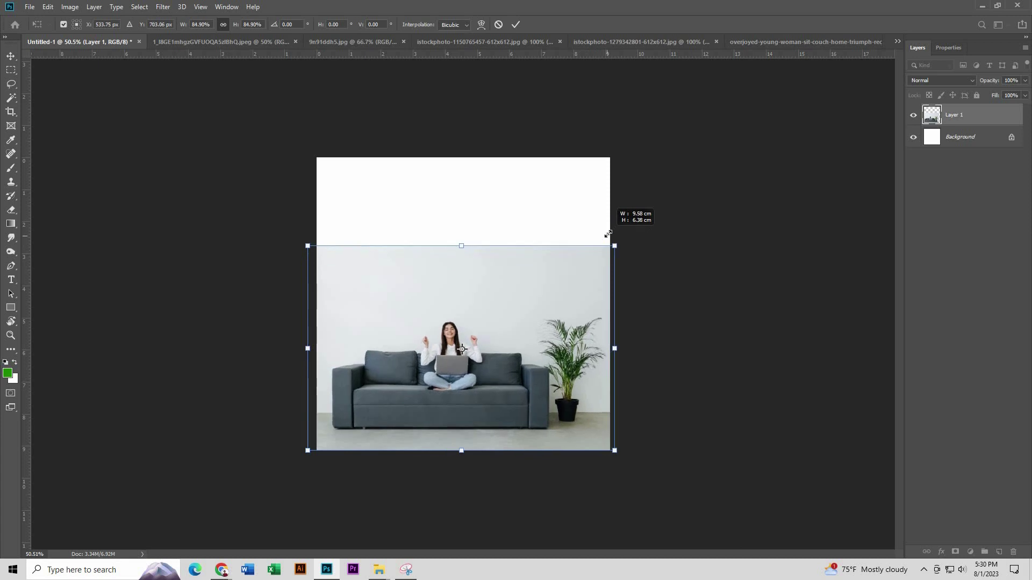
{"action": "left_click", "coordinate": [516, 24]}
{"action": "scroll", "coordinate": [480, 274], "scroll_direction": "up", "scroll_amount": 3}
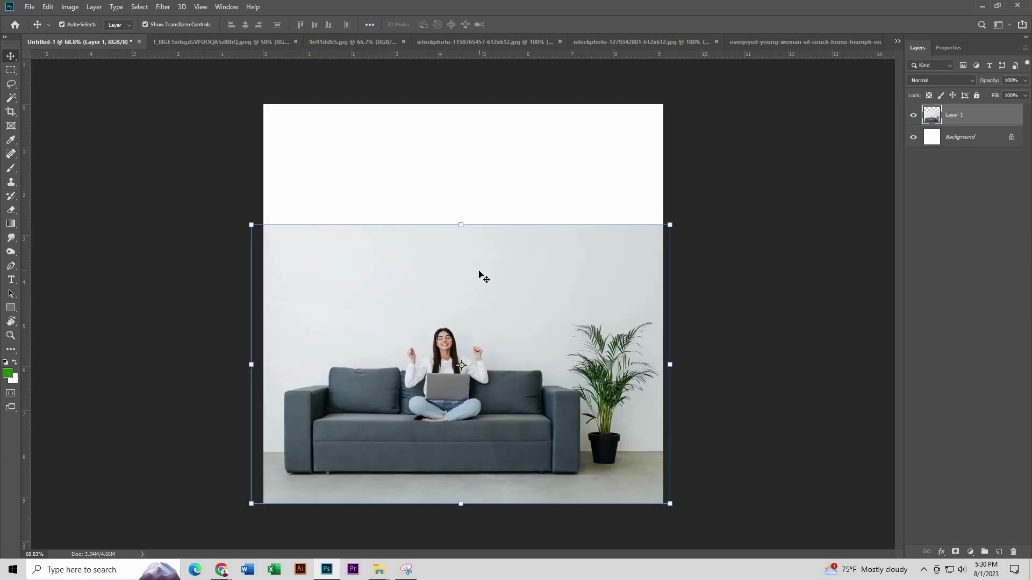
{"action": "left_click", "coordinate": [688, 234]}
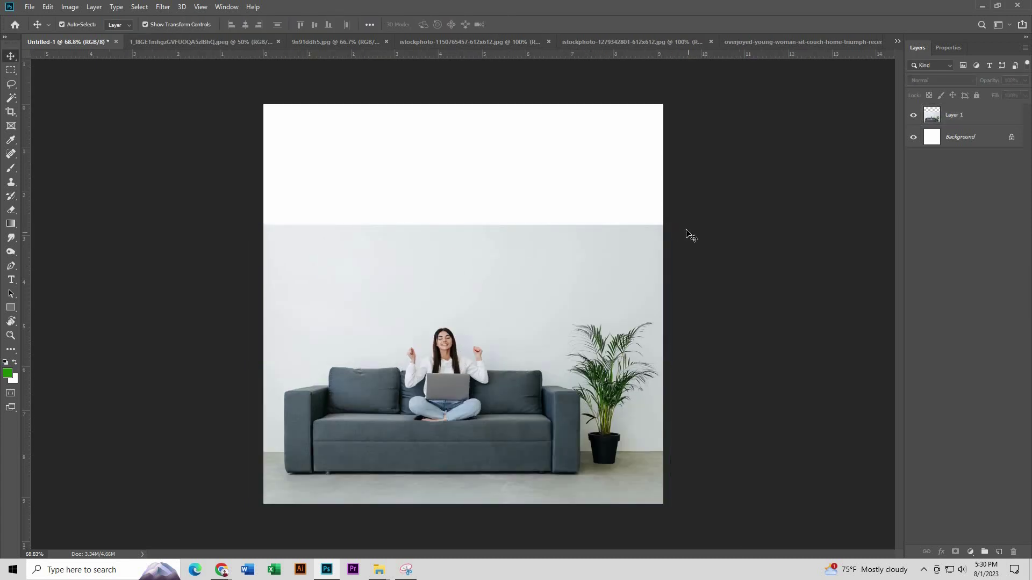
Step: Copy a canvas-wide band of plain wall onto a new layer (Layer 2)
{"action": "left_click", "coordinate": [502, 275]}
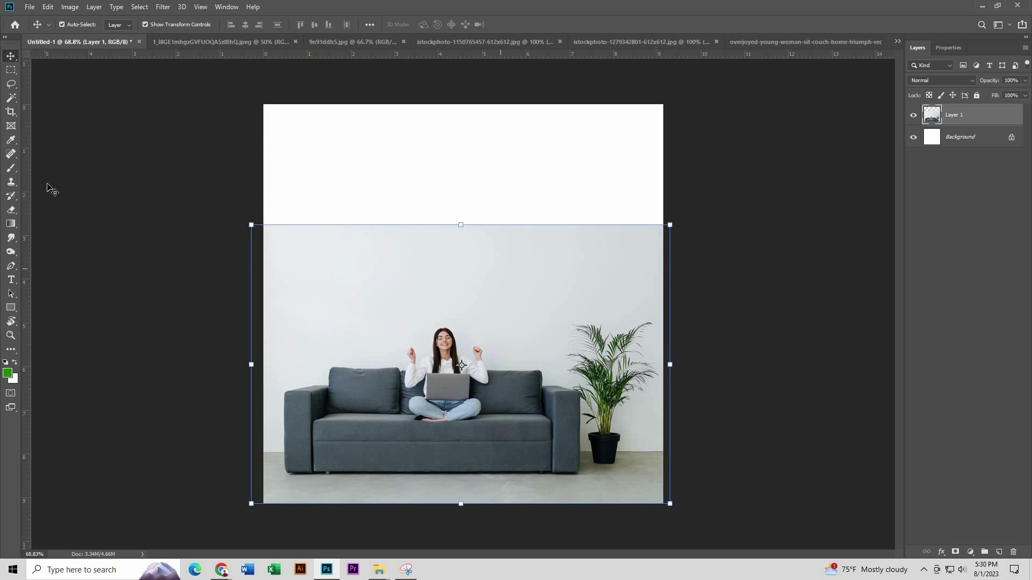
{"action": "left_click", "coordinate": [12, 71]}
{"action": "left_click_drag", "start_coordinate": [262, 201], "coordinate": [692, 302]}
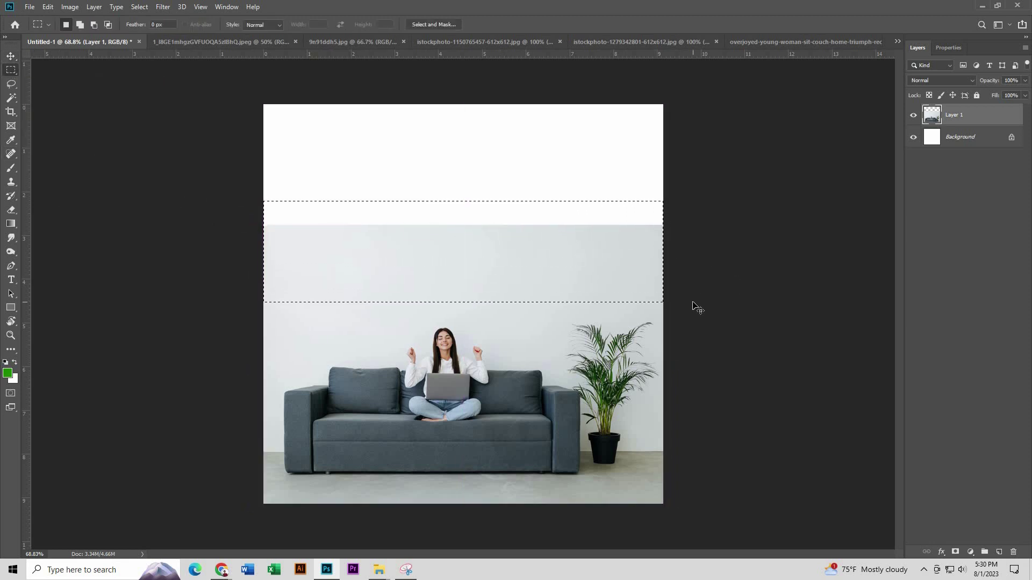
{"action": "left_click", "coordinate": [998, 553]}
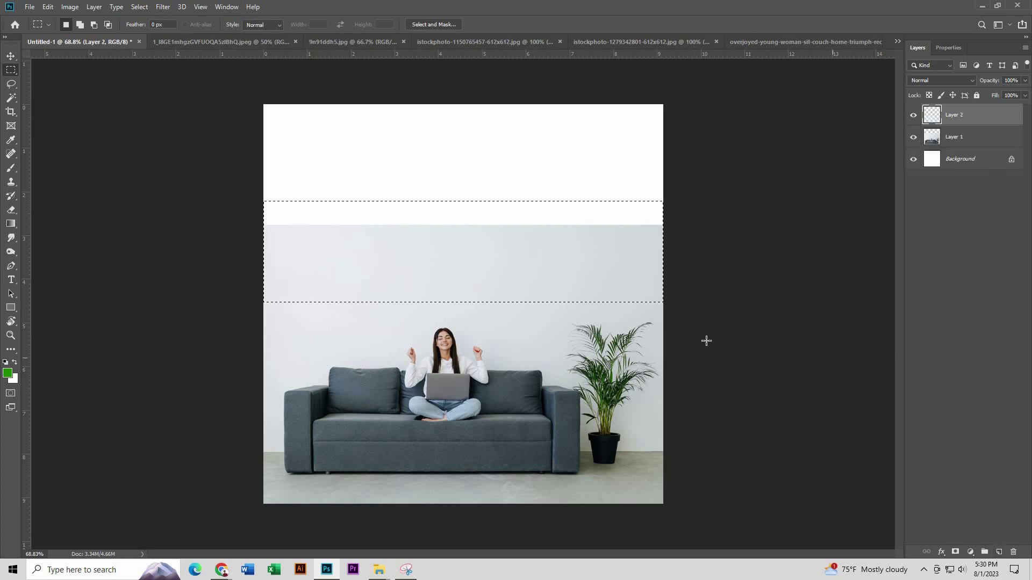
{"action": "left_click", "coordinate": [491, 244]}
Step: Move the wall band up and stretch it to cover the white strip at the canvas top
{"action": "key", "text": "v"}
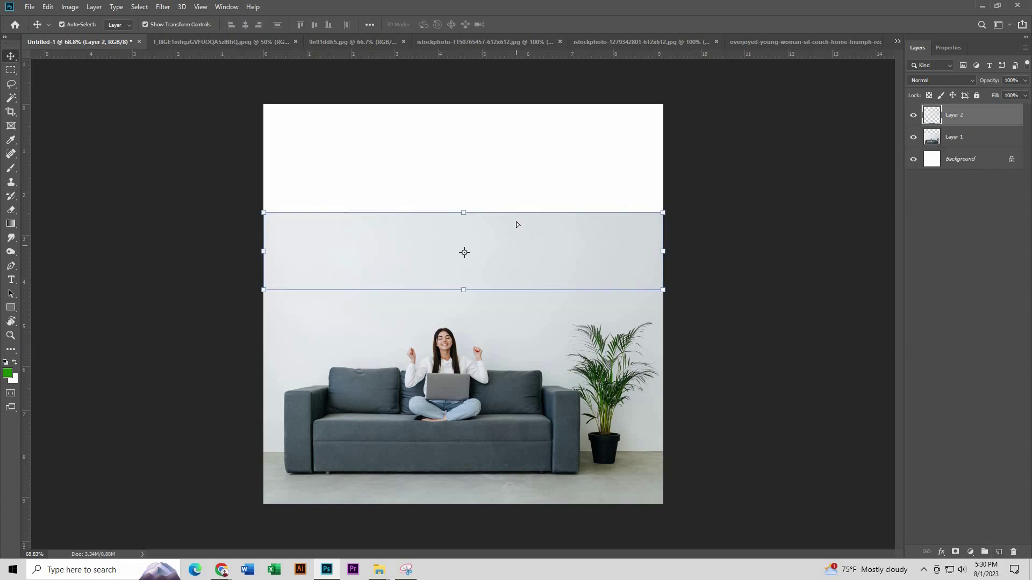
{"action": "left_click_drag", "start_coordinate": [516, 222], "coordinate": [516, 181]}
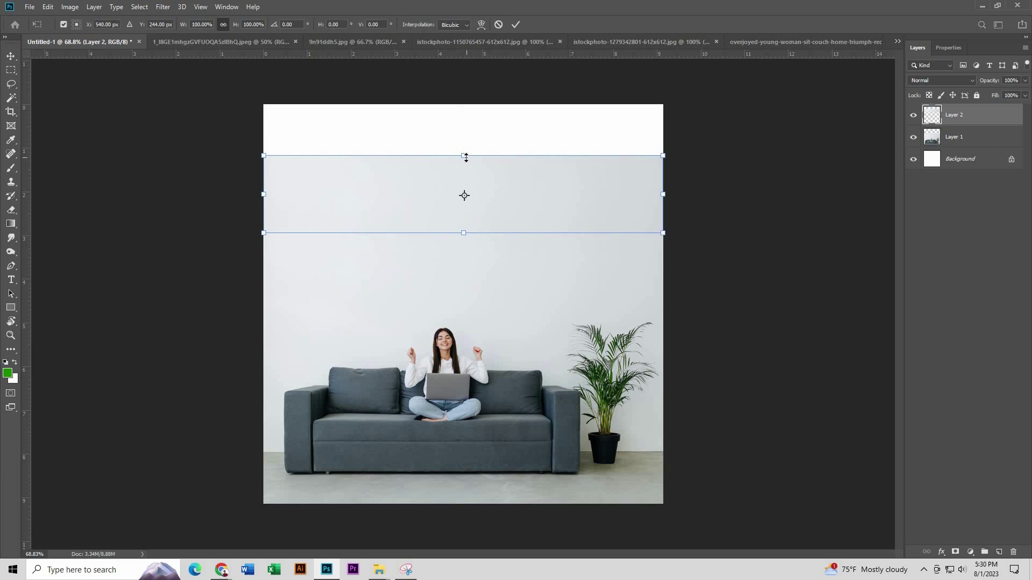
{"action": "left_click_drag", "start_coordinate": [466, 156], "coordinate": [465, 95]}
{"action": "key", "text": "Escape"}
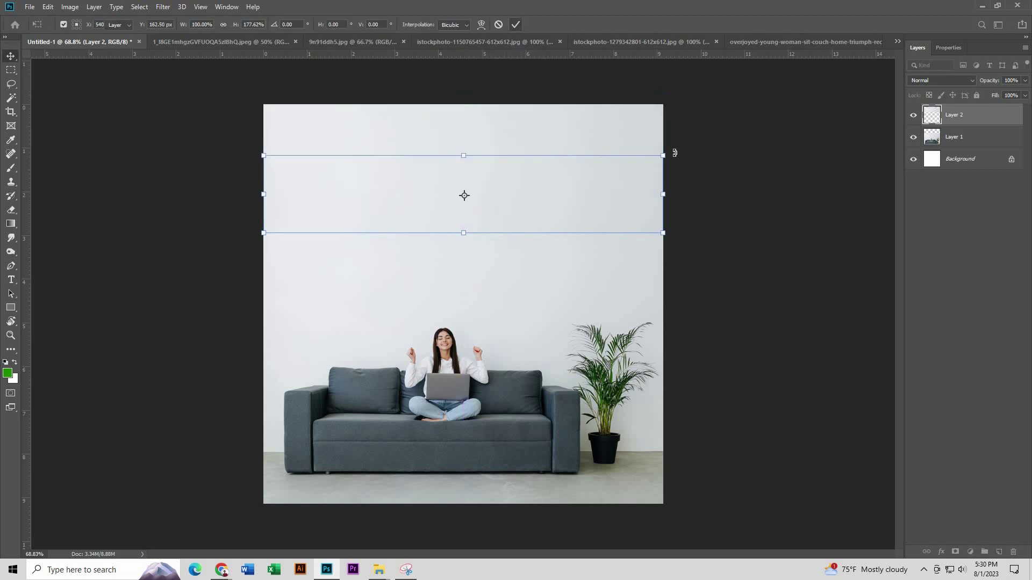
{"action": "left_click", "coordinate": [231, 231]}
{"action": "scroll", "coordinate": [231, 231], "scroll_direction": "down", "scroll_amount": 5}
{"action": "scroll", "coordinate": [460, 280], "scroll_direction": "up", "scroll_amount": 2}
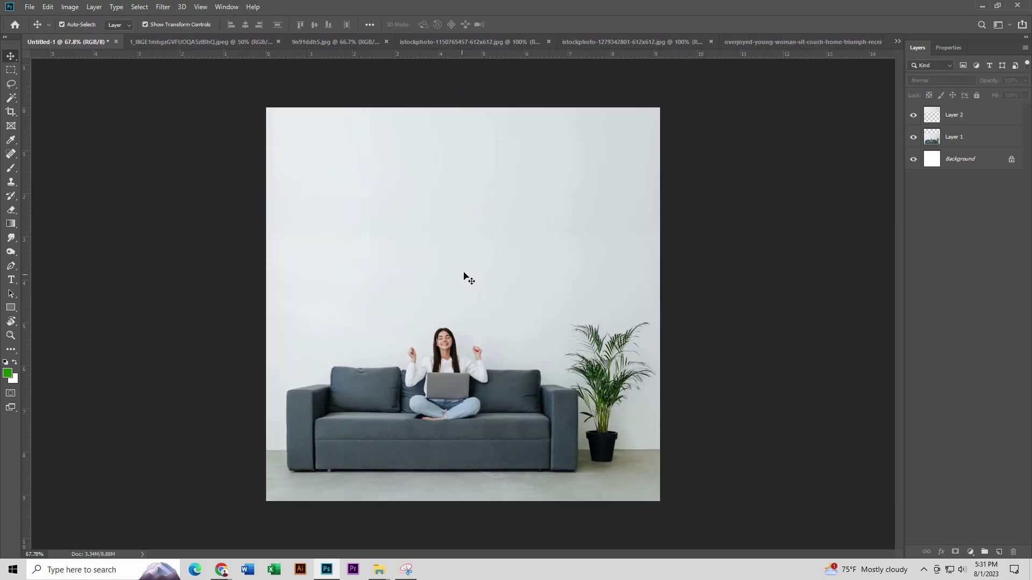
{"action": "scroll", "coordinate": [460, 228], "scroll_direction": "up", "scroll_amount": 2}
{"action": "scroll", "coordinate": [463, 181], "scroll_direction": "up", "scroll_amount": 1}
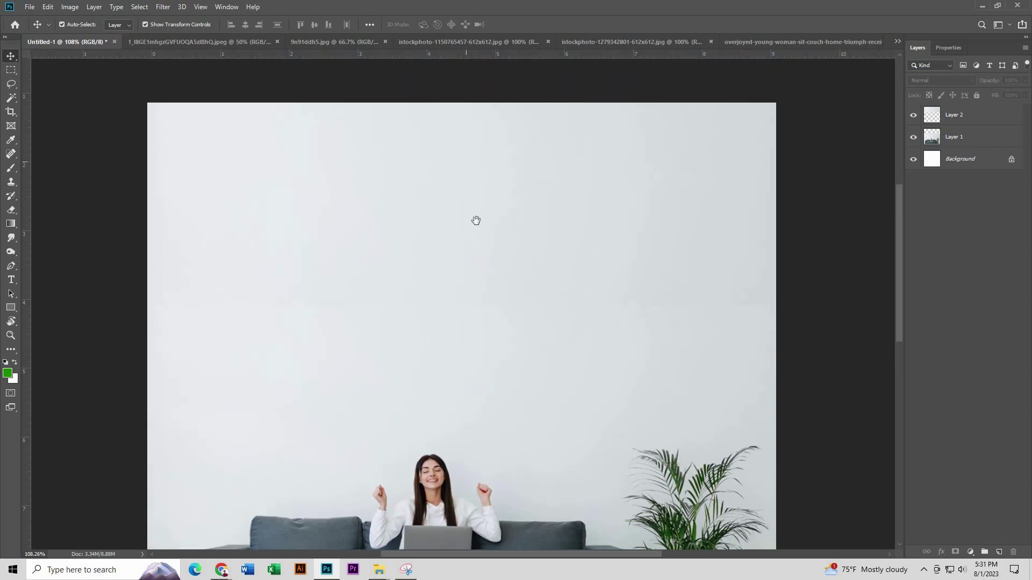
{"action": "scroll", "coordinate": [500, 184], "scroll_direction": "down", "scroll_amount": 2}
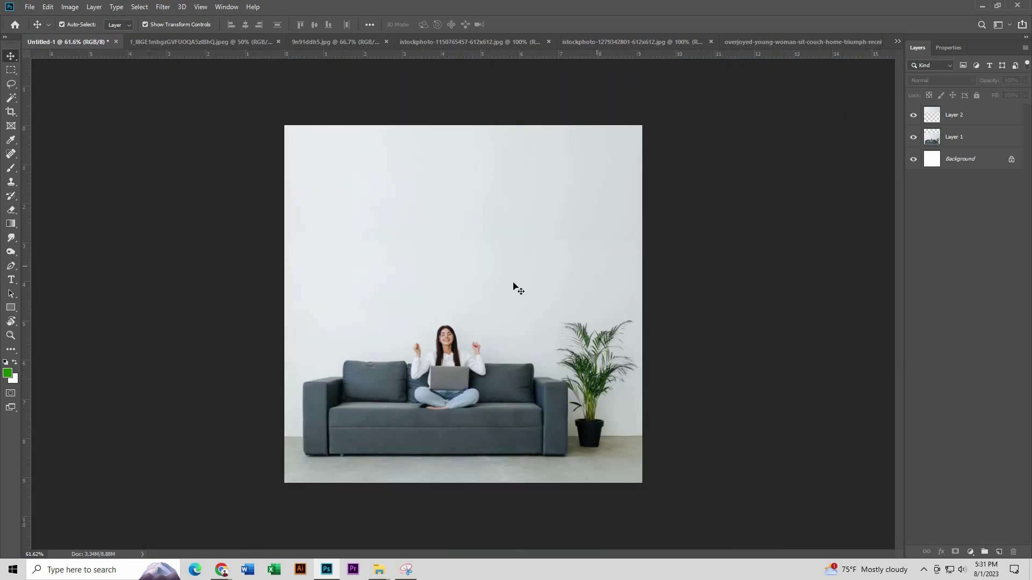
{"action": "scroll", "coordinate": [457, 335], "scroll_direction": "up", "scroll_amount": 2}
Step: Paste the lightbulb artwork into the composite as Layer 3 and shrink it about its centre
{"action": "left_click", "coordinate": [204, 42]}
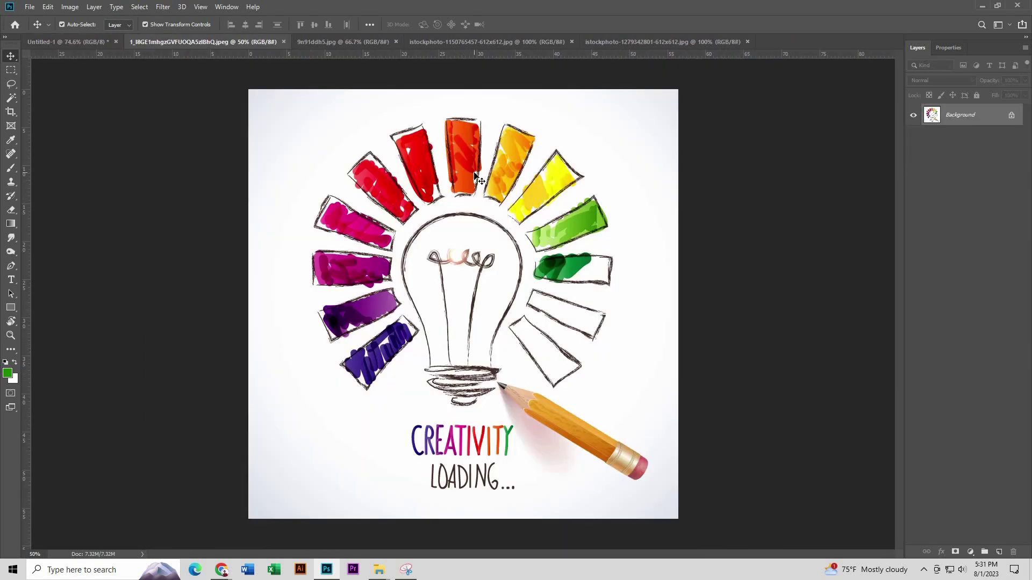
{"action": "left_click", "coordinate": [65, 43]}
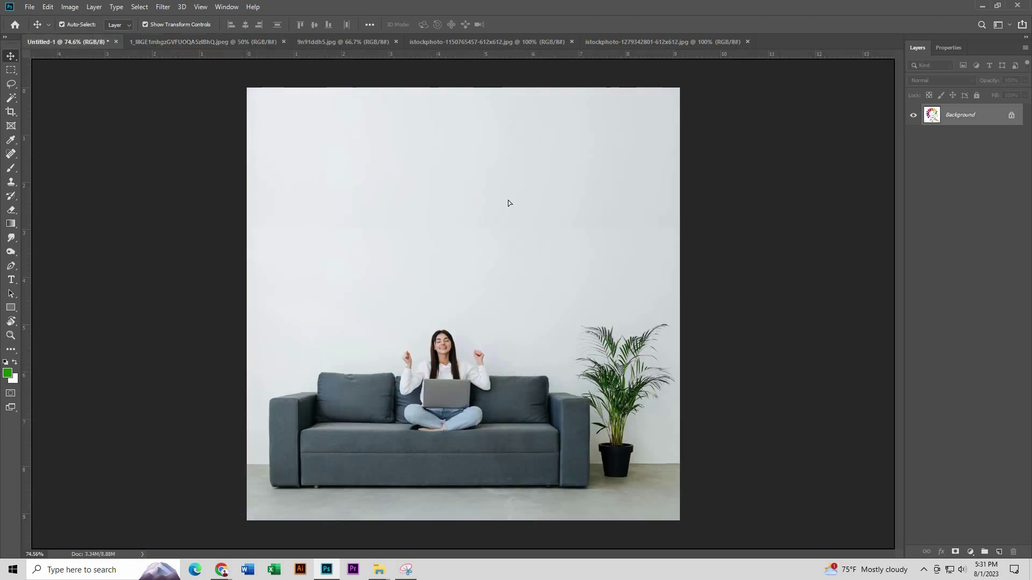
{"action": "key", "text": "ctrl+v"}
{"action": "key", "text": "ctrl+t"}
{"action": "scroll", "coordinate": [460, 301], "scroll_direction": "down", "scroll_amount": 3}
{"action": "left_click_drag", "start_coordinate": [320, 84], "coordinate": [435, 198]}
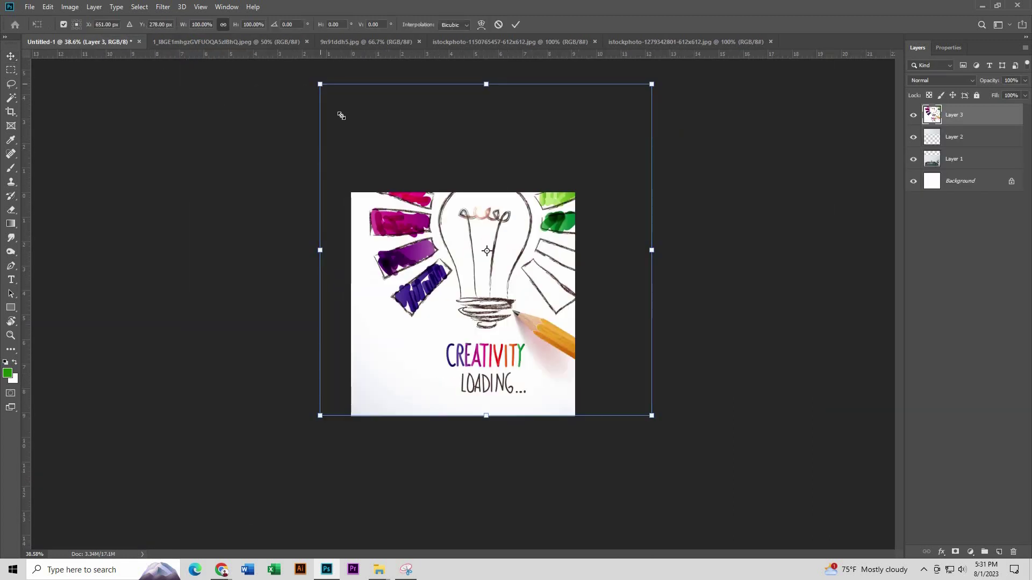
{"action": "left_click", "coordinate": [515, 25]}
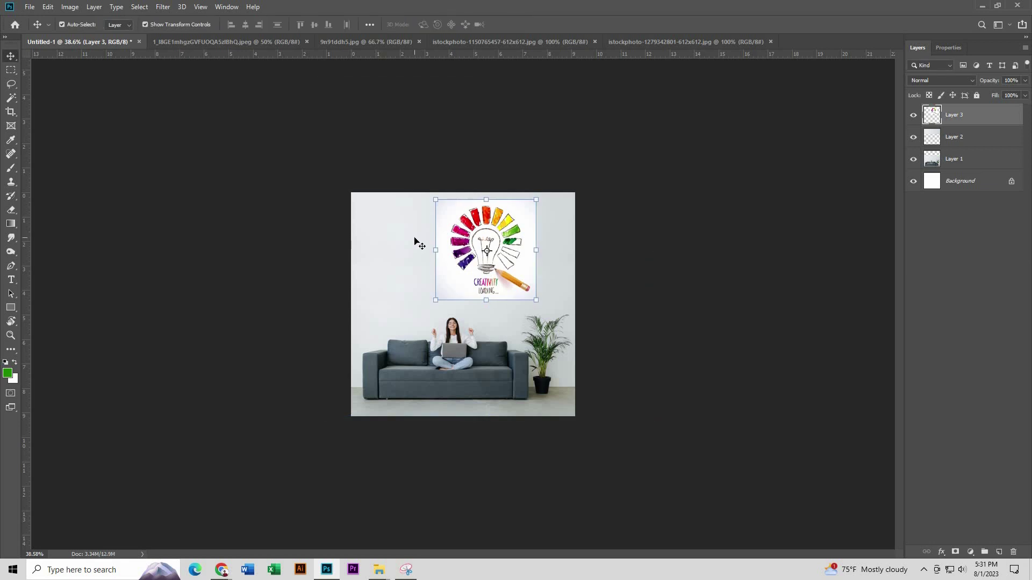
Step: Move the lightbulb art up and left above the sofa, then show its blend-mode list
{"action": "scroll", "coordinate": [414, 237], "scroll_direction": "up", "scroll_amount": 5}
{"action": "left_click_drag", "start_coordinate": [624, 154], "coordinate": [511, 174]}
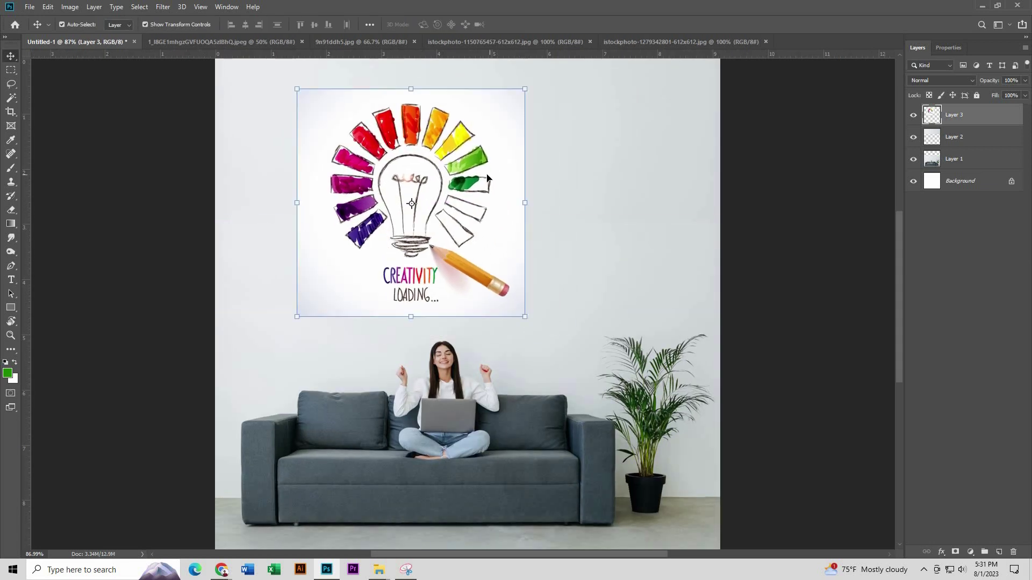
{"action": "left_click", "coordinate": [938, 82]}
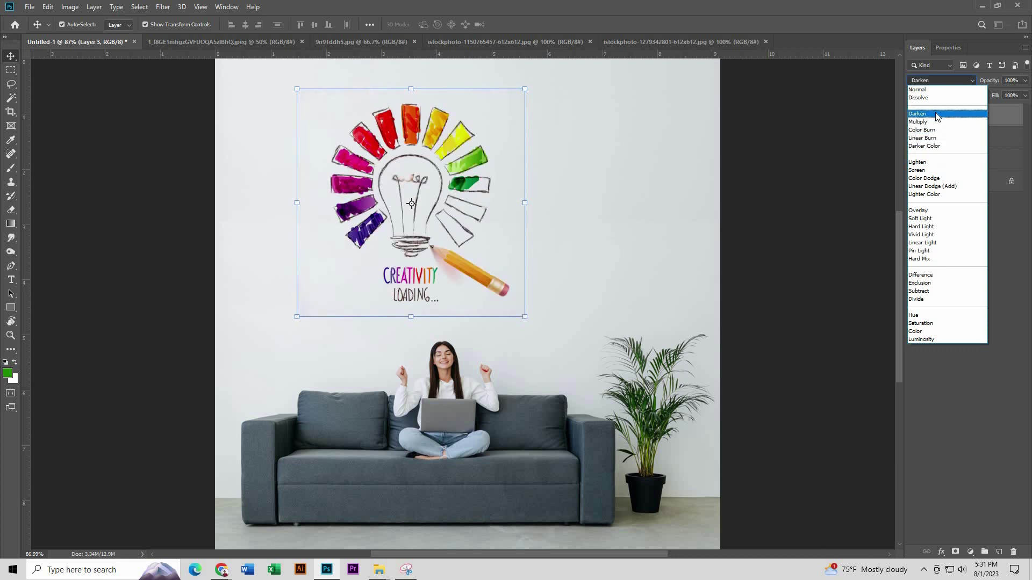
Step: Set the lightbulb layer to Darken, add a layer mask, and paint out edges with an 80–90 px brush
{"action": "left_click", "coordinate": [917, 89]}
{"action": "key", "text": "shift+alt+k"}
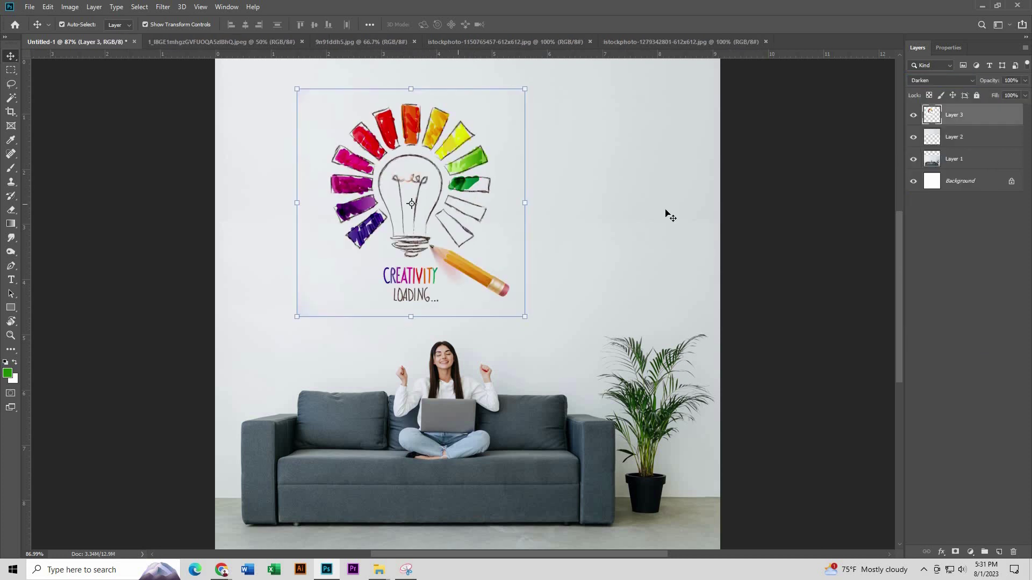
{"action": "left_click", "coordinate": [954, 552]}
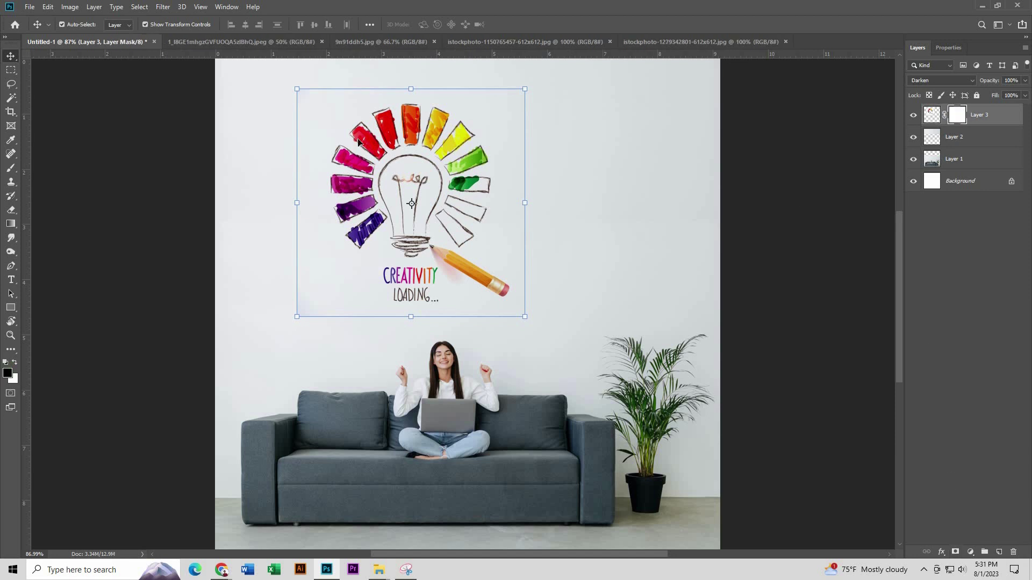
{"action": "left_click", "coordinate": [11, 169]}
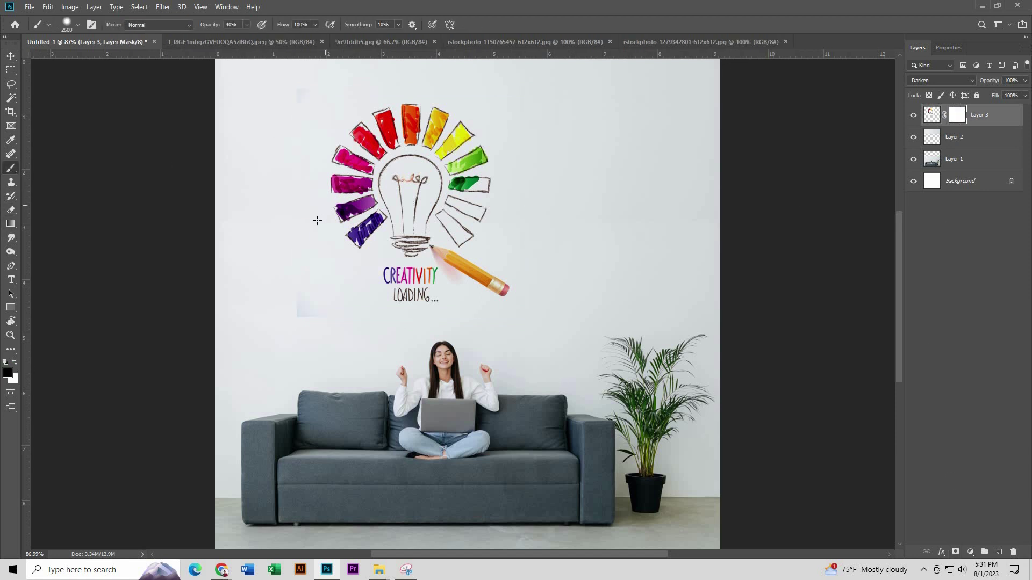
{"action": "left_click", "coordinate": [78, 25]}
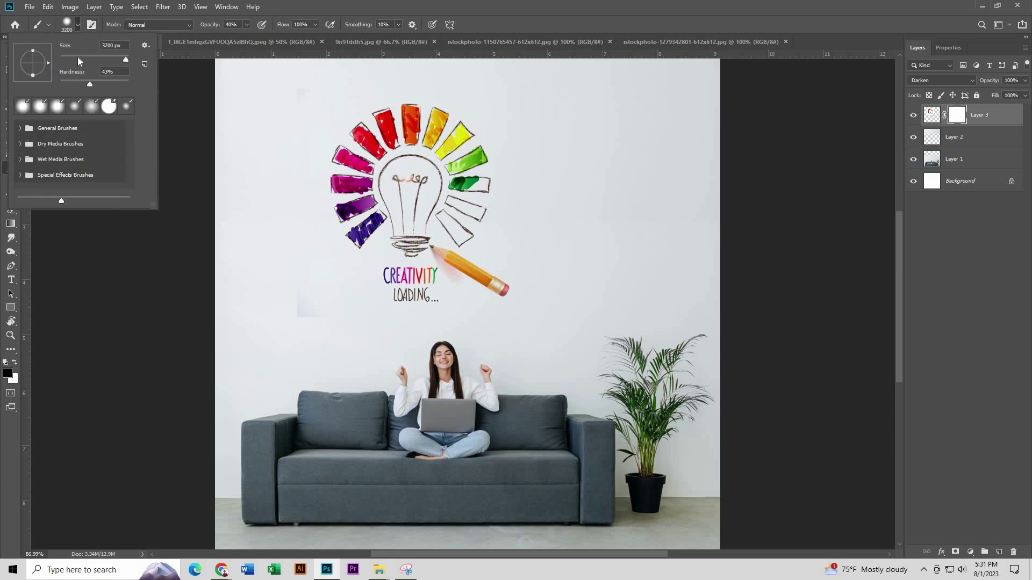
{"action": "left_click", "coordinate": [88, 58]}
{"action": "left_click", "coordinate": [304, 284]}
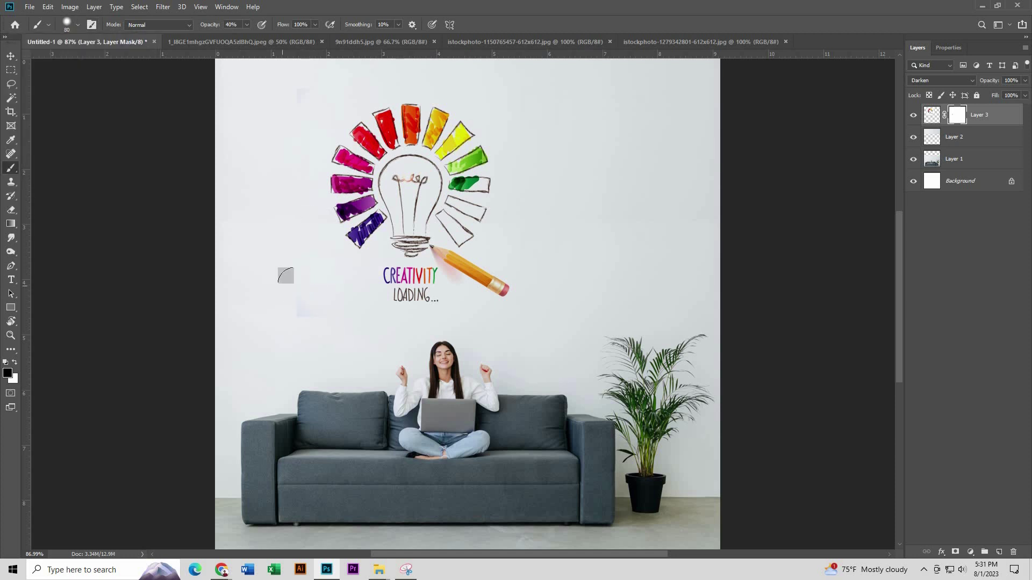
{"action": "scroll", "coordinate": [273, 182], "scroll_direction": "up", "scroll_amount": 2}
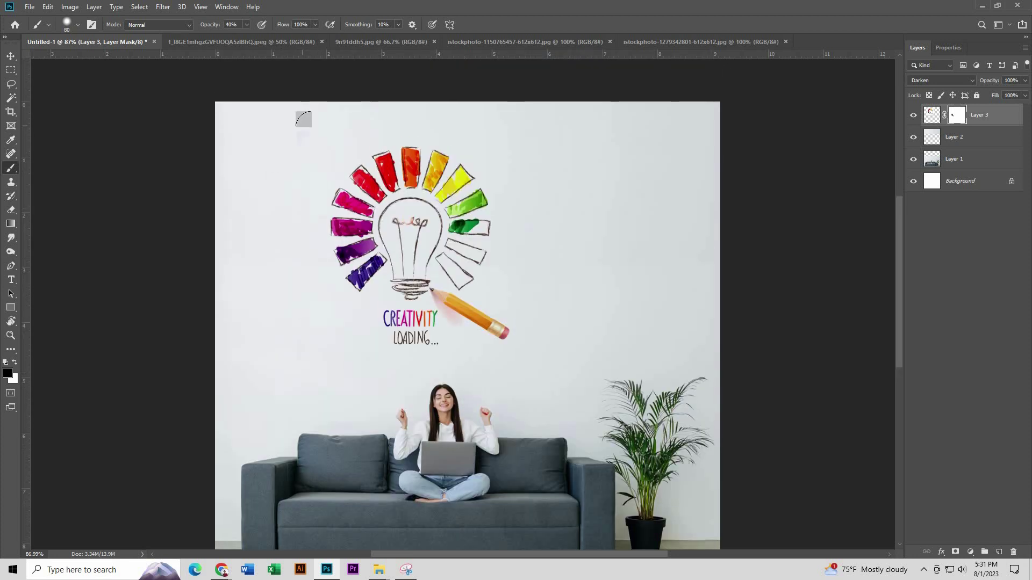
{"action": "key", "text": "bracketright"}
Step: Move the lightbulb art into the upper-left corner and enlarge it to about 110%
{"action": "key", "text": "v"}
{"action": "left_click_drag", "start_coordinate": [452, 187], "coordinate": [371, 214]}
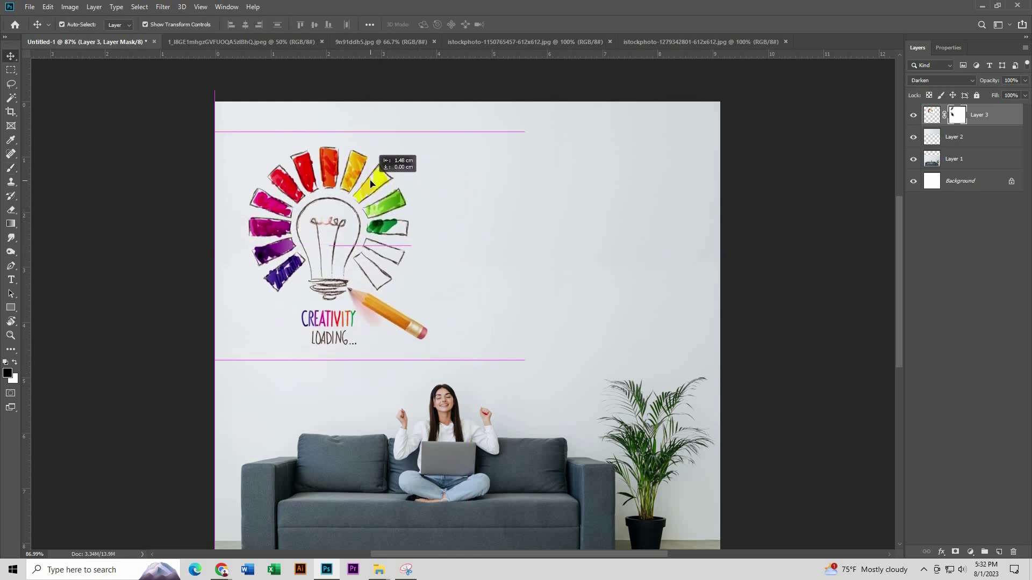
{"action": "left_click_drag", "start_coordinate": [371, 214], "coordinate": [371, 182]}
{"action": "left_click_drag", "start_coordinate": [443, 359], "coordinate": [467, 383]}
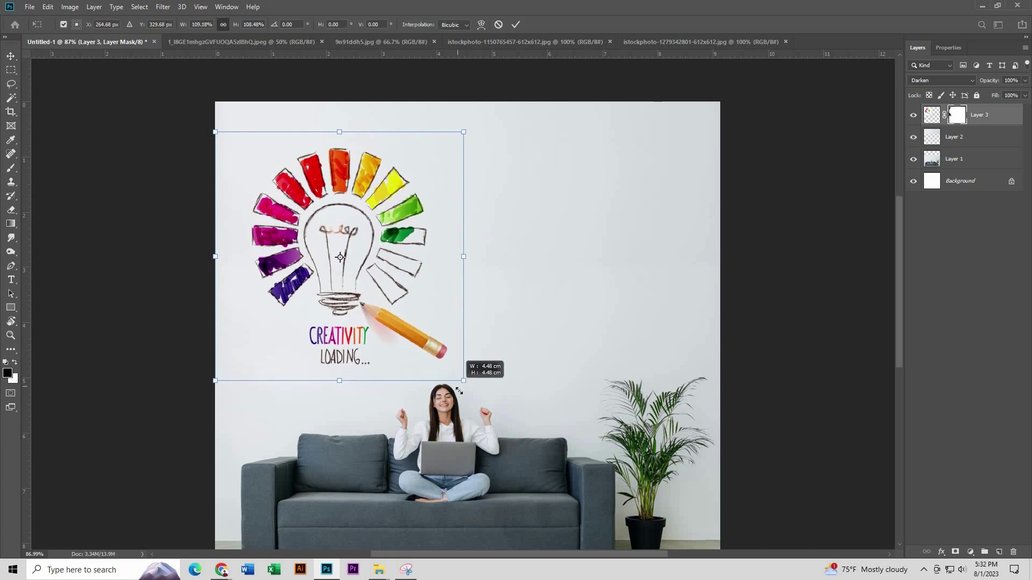
{"action": "left_click", "coordinate": [515, 25]}
{"action": "scroll", "coordinate": [295, 260], "scroll_direction": "down", "scroll_amount": 2}
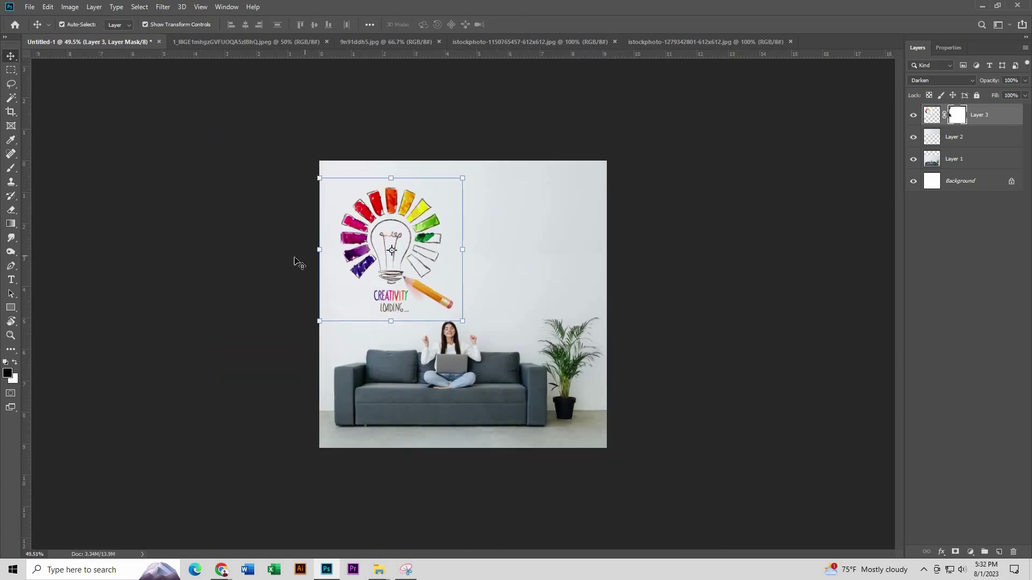
{"action": "left_click", "coordinate": [295, 260]}
{"action": "scroll", "coordinate": [404, 262], "scroll_direction": "up", "scroll_amount": 3}
{"action": "scroll", "coordinate": [581, 146], "scroll_direction": "down", "scroll_amount": 2}
{"action": "scroll", "coordinate": [495, 150], "scroll_direction": "up", "scroll_amount": 2}
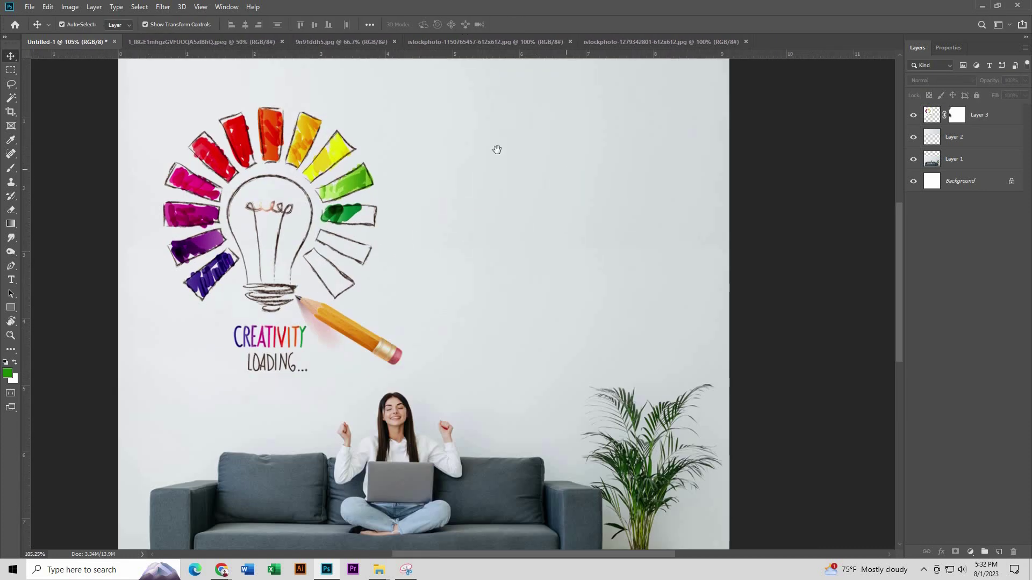
{"action": "scroll", "coordinate": [473, 183], "scroll_direction": "up", "scroll_amount": 1}
{"action": "scroll", "coordinate": [494, 226], "scroll_direction": "right", "scroll_amount": 2}
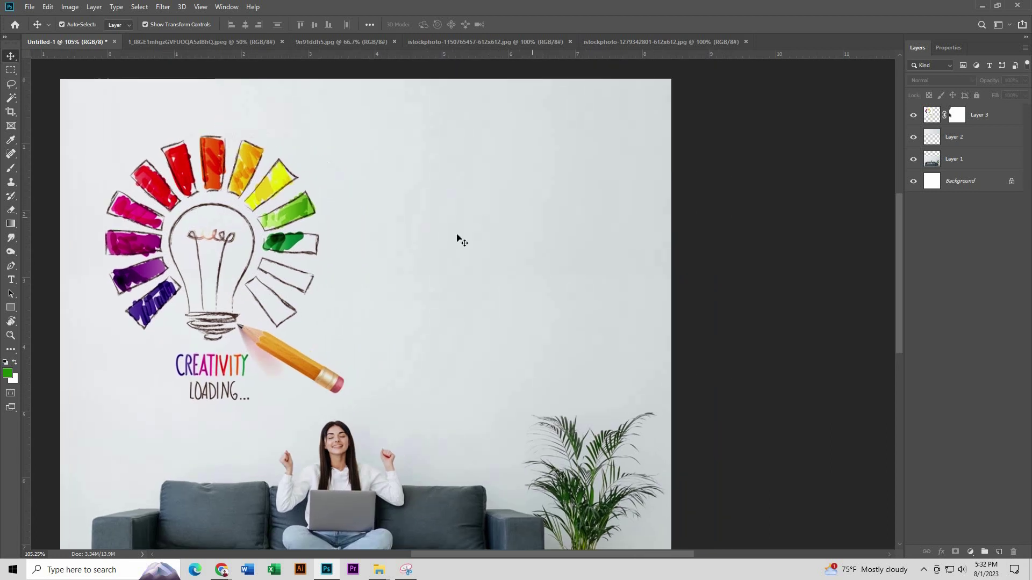
Step: Add the text 'In the' at about 13 pt in Poppins SemiBold
{"action": "left_click", "coordinate": [11, 279]}
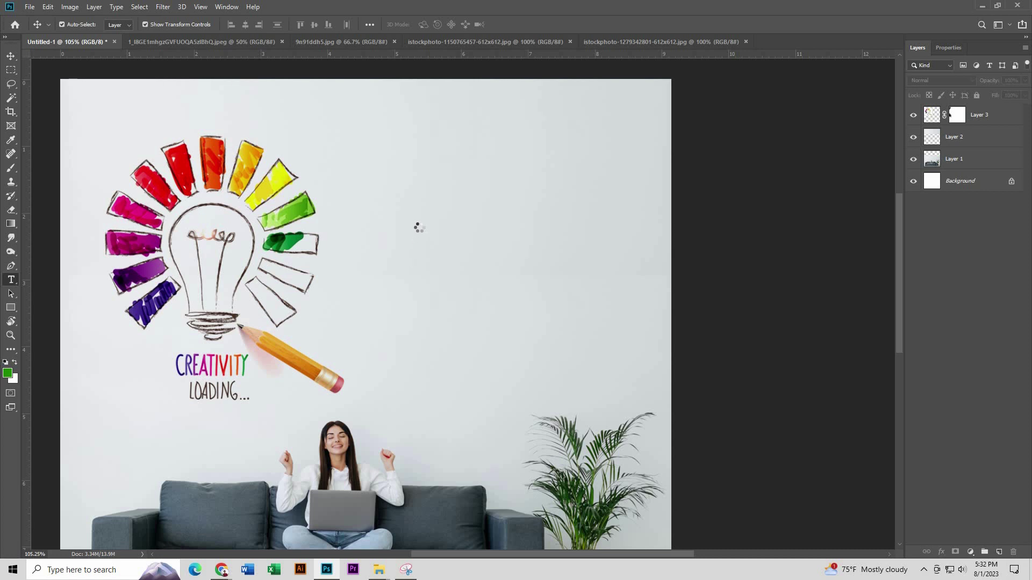
{"action": "left_click", "coordinate": [419, 210]}
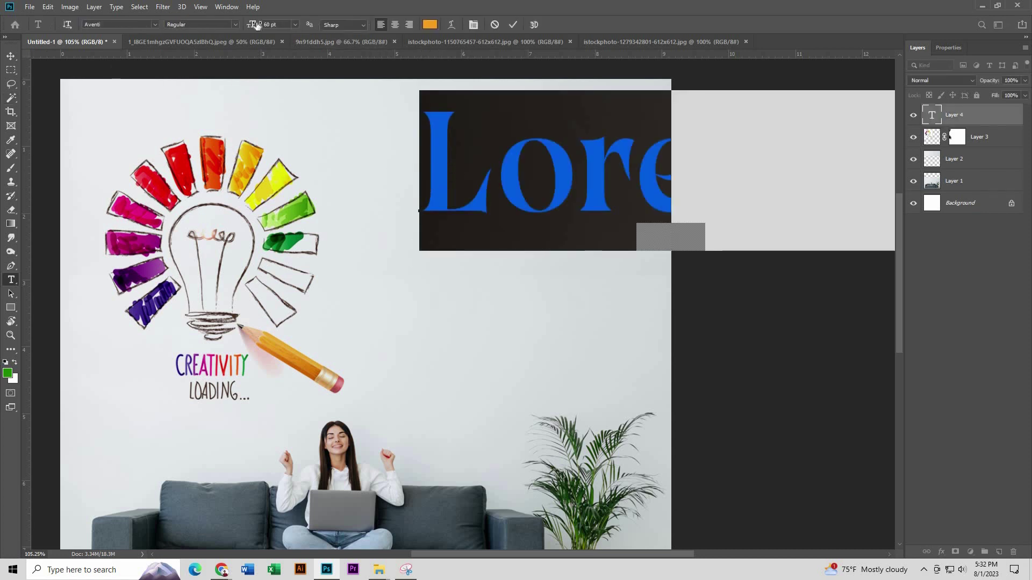
{"action": "left_click_drag", "start_coordinate": [255, 25], "coordinate": [221, 42]}
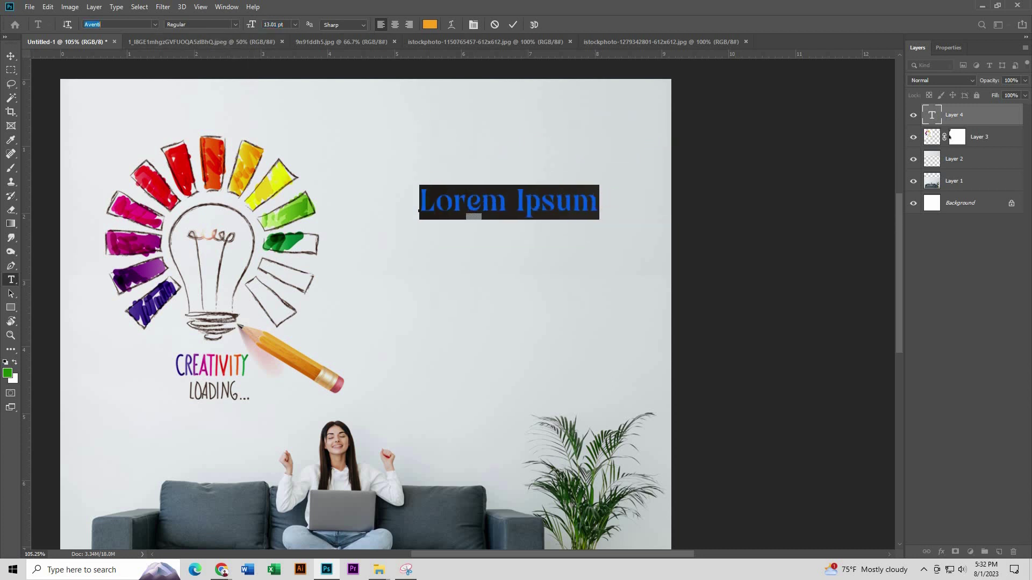
{"action": "left_click", "coordinate": [154, 25]}
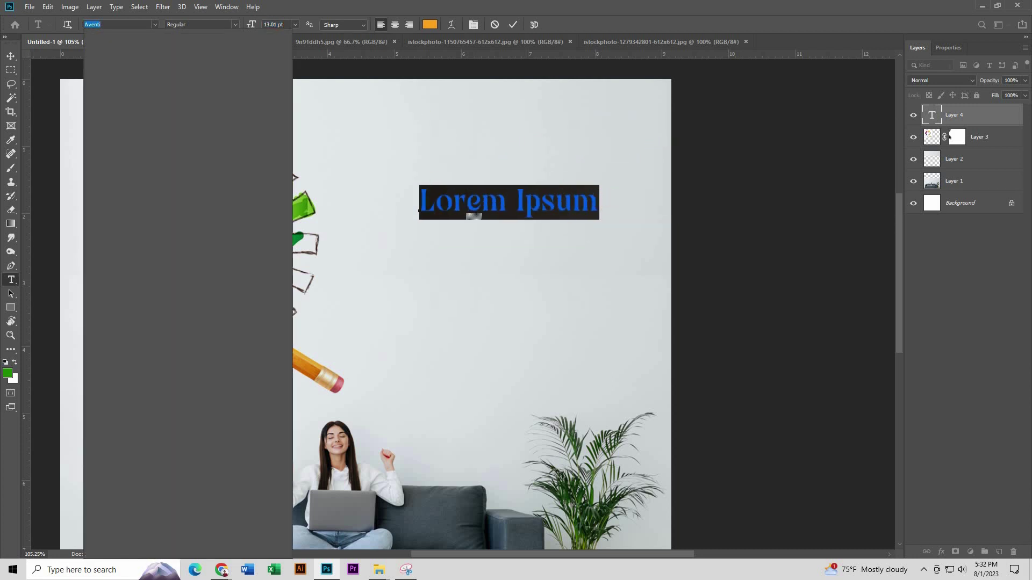
{"action": "type", "text": "pop"}
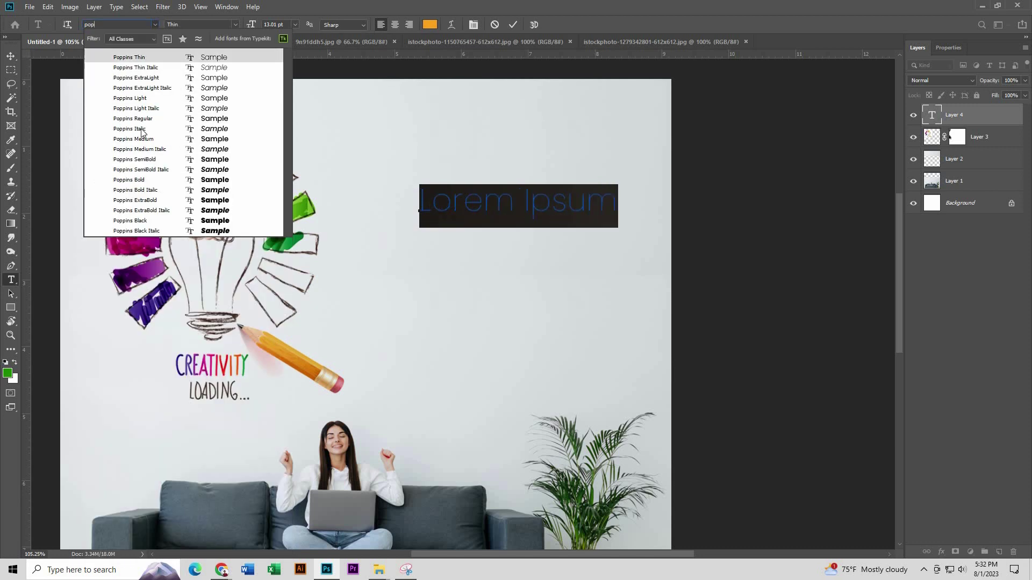
{"action": "left_click", "coordinate": [222, 159]}
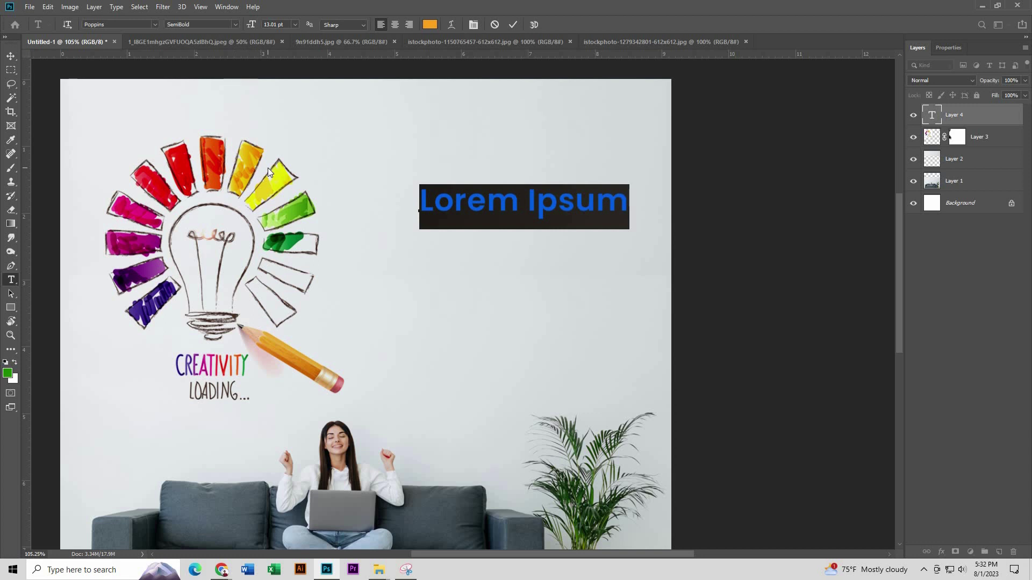
{"action": "type", "text": "In"}
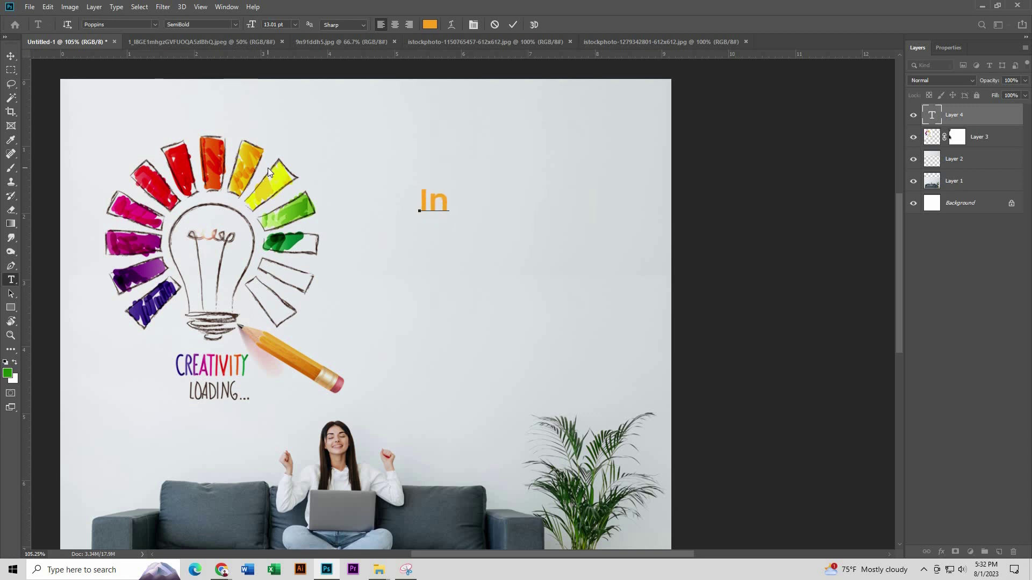
{"action": "type", "text": " thr"}
{"action": "key", "text": "BackSpace"}
{"action": "type", "text": "e"}
{"action": "left_click", "coordinate": [512, 25]}
Step: Color the 'In the' text black and move it up and left
{"action": "left_click", "coordinate": [10, 55]}
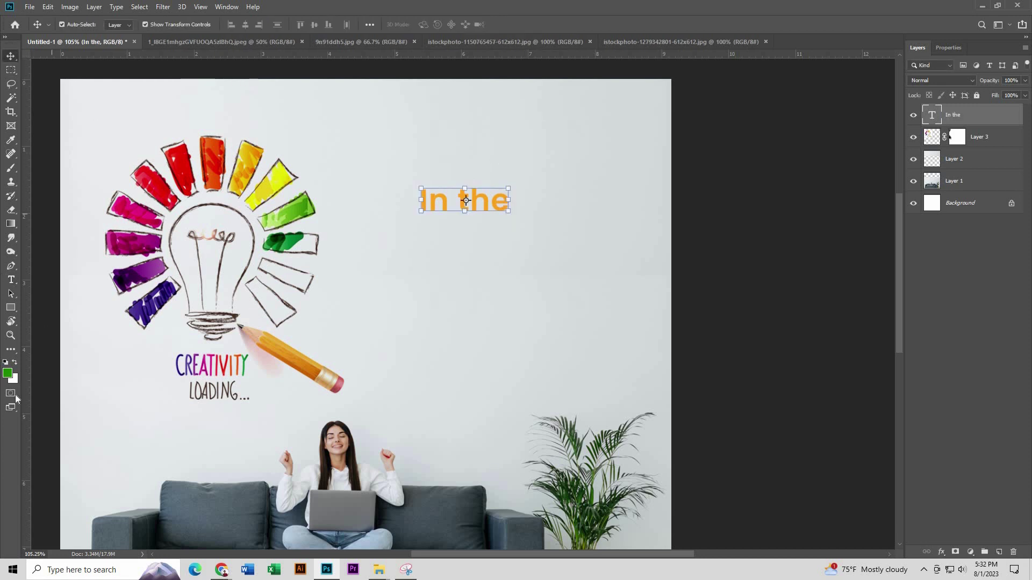
{"action": "left_click", "coordinate": [7, 373]}
{"action": "left_click", "coordinate": [548, 300]}
{"action": "left_click", "coordinate": [643, 163]}
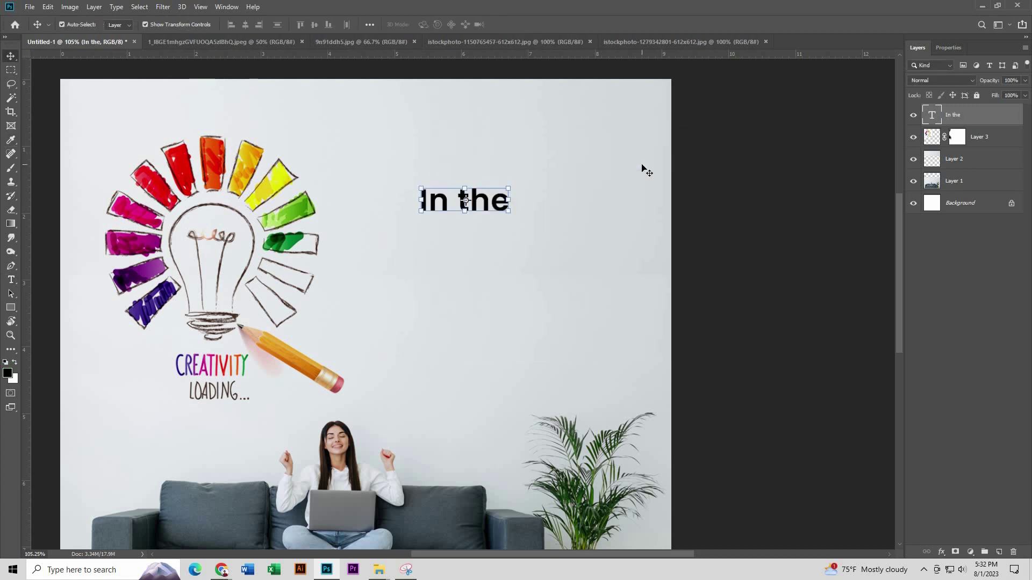
{"action": "mouse_move", "coordinate": [505, 211]}
{"action": "left_mouse_down"}
{"action": "mouse_move", "coordinate": [481, 150]}
{"action": "mouse_move", "coordinate": [463, 141]}
{"action": "mouse_move", "coordinate": [462, 204]}
{"action": "left_mouse_up"}
{"action": "key", "text": "ctrl+Return"}
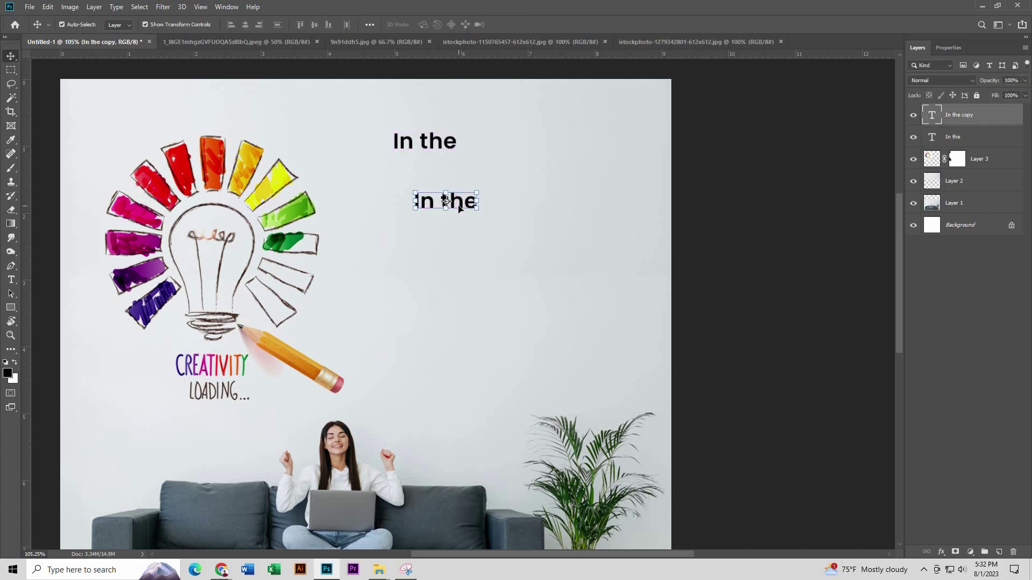
Step: Change the duplicated line to 'world full' and place it just under 'In the'
{"action": "double_click", "coordinate": [458, 203]}
{"action": "type", "text": "worl"}
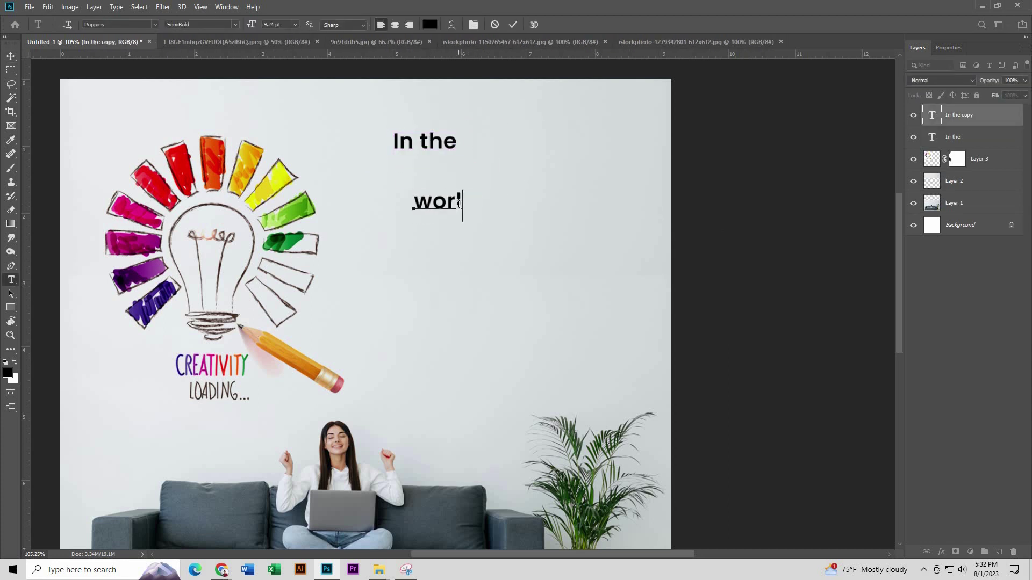
{"action": "type", "text": "d full"}
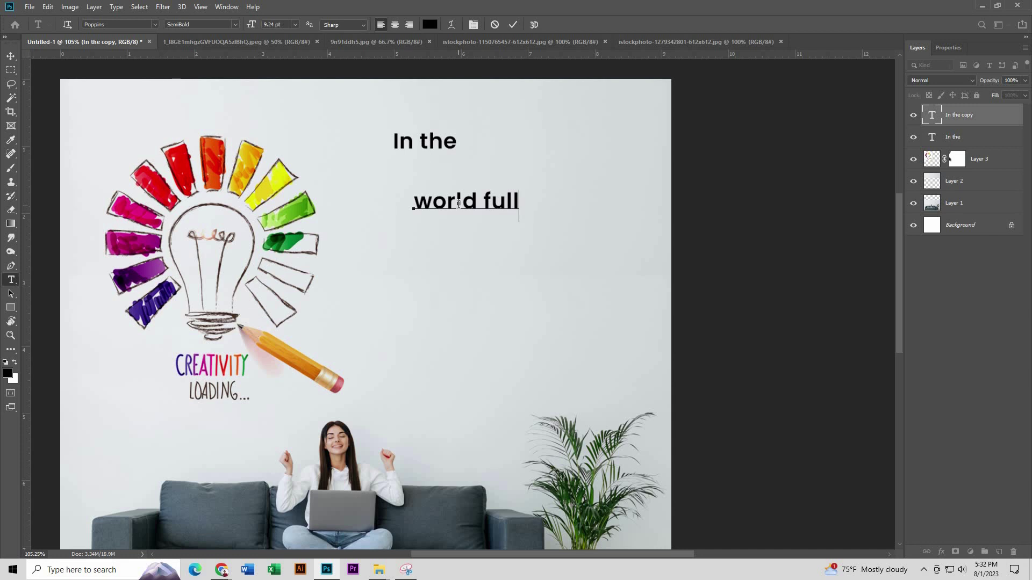
{"action": "key", "text": "ctrl+Return"}
{"action": "key", "text": "v"}
{"action": "scroll", "coordinate": [501, 192], "scroll_direction": "up", "scroll_amount": 2}
{"action": "mouse_move", "coordinate": [498, 198]}
{"action": "left_mouse_down"}
{"action": "mouse_move", "coordinate": [495, 146]}
{"action": "mouse_move", "coordinate": [531, 125]}
{"action": "mouse_move", "coordinate": [528, 148]}
{"action": "left_mouse_up"}
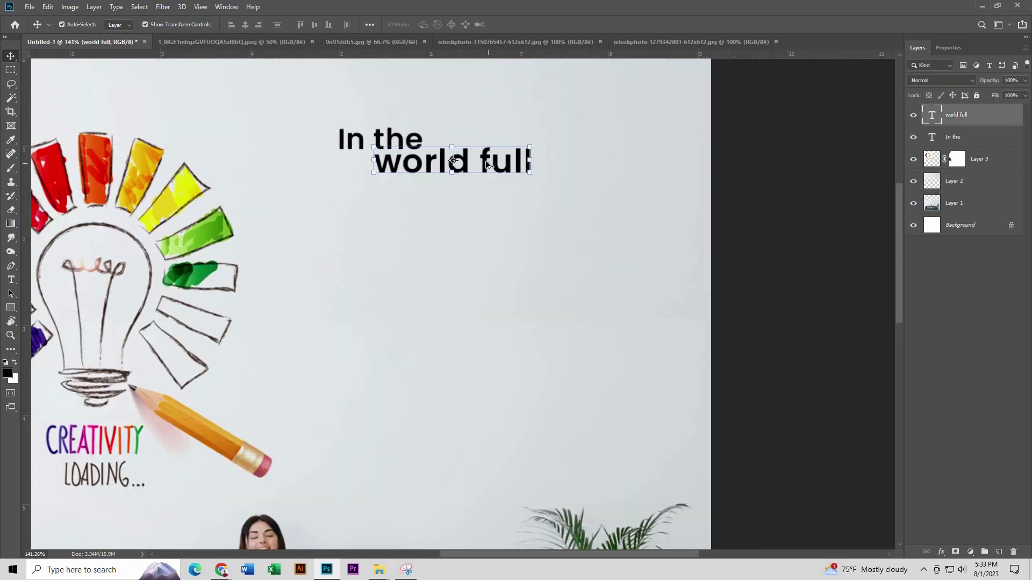
Step: Duplicate the line below, retype it as 'of competition', and shrink it to fit
{"action": "left_click_drag", "start_coordinate": [486, 163], "coordinate": [475, 203], "text": "alt"}
{"action": "key", "text": "t"}
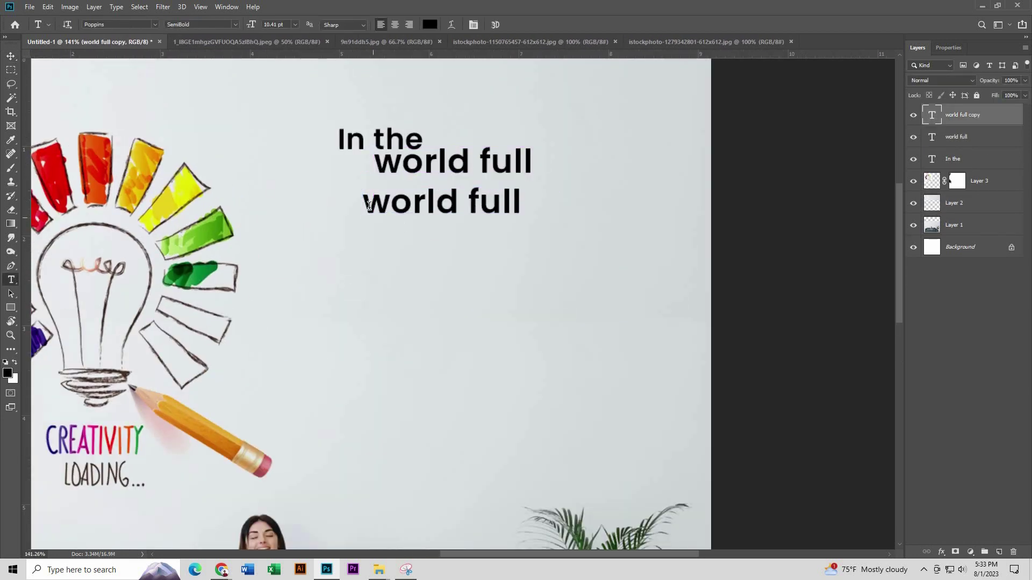
{"action": "left_click_drag", "start_coordinate": [363, 201], "coordinate": [568, 212]}
{"action": "type", "text": "of "}
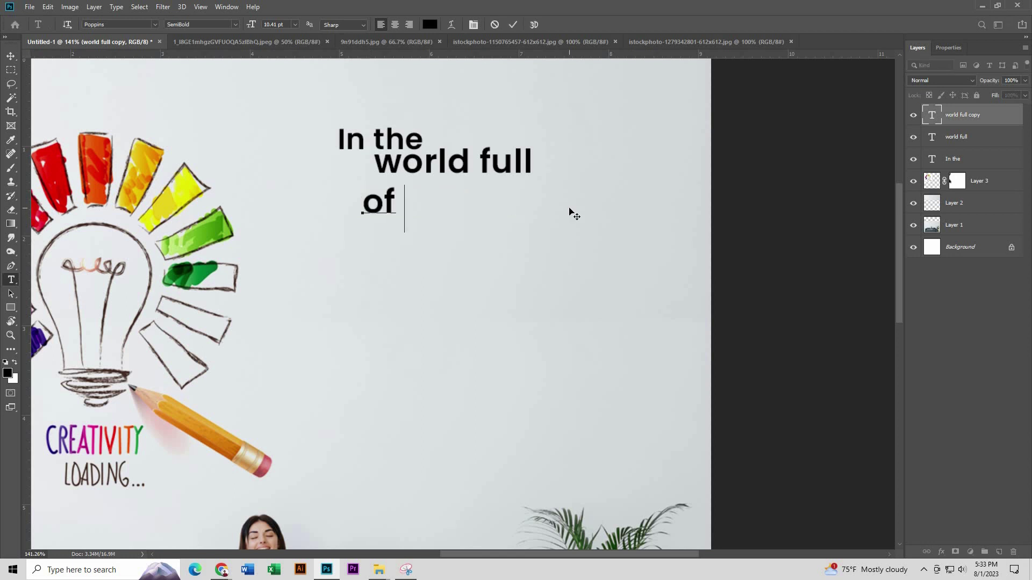
{"action": "type", "text": "competition"}
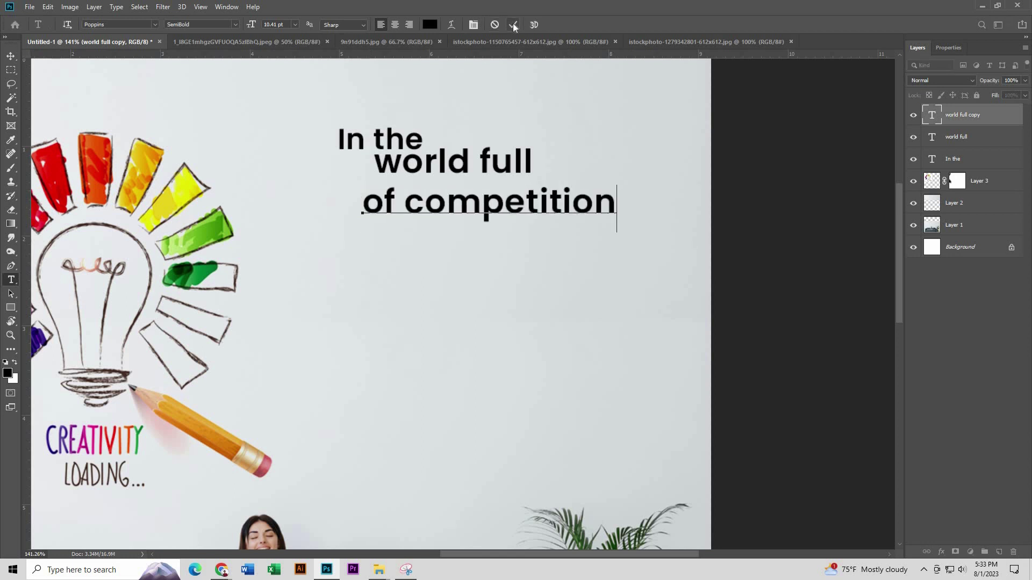
{"action": "left_click", "coordinate": [513, 24]}
{"action": "key", "text": "v"}
{"action": "left_click_drag", "start_coordinate": [618, 184], "coordinate": [535, 195]}
{"action": "key", "text": "ctrl+0"}
{"action": "scroll", "coordinate": [590, 166], "scroll_direction": "up", "scroll_amount": 5}
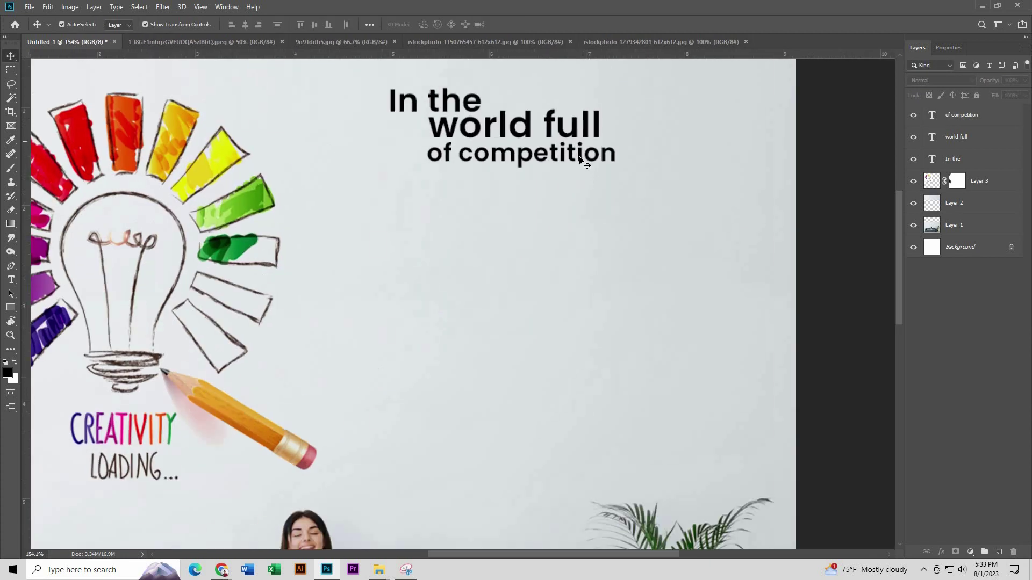
{"action": "left_click", "coordinate": [555, 156]}
{"action": "key", "text": "ctrl+0"}
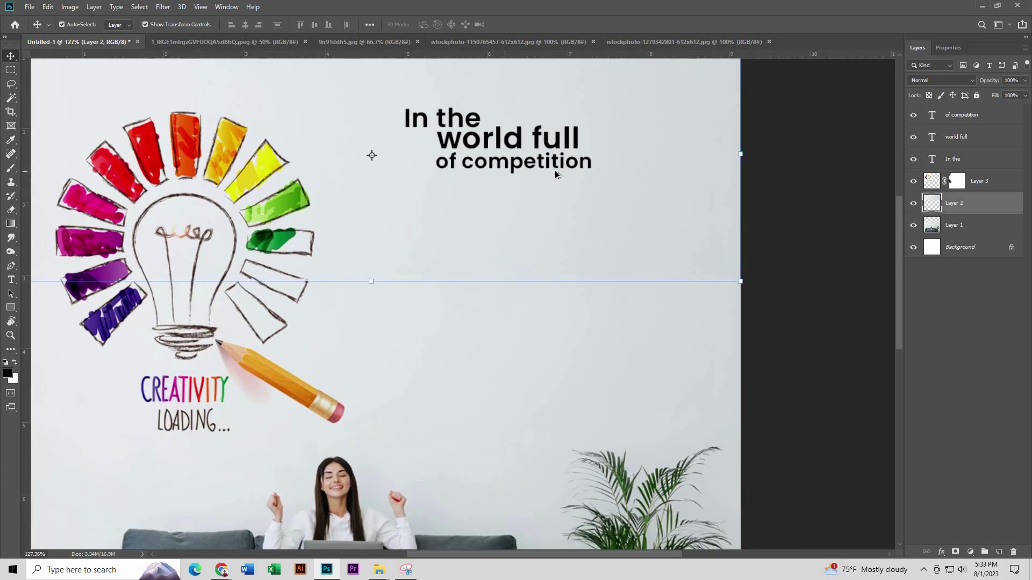
Step: Duplicate 'of competition' below, retype it as 'Soca', and enlarge it to about 383%
{"action": "scroll", "coordinate": [563, 164], "scroll_direction": "up", "scroll_amount": 5}
{"action": "left_click_drag", "start_coordinate": [560, 160], "coordinate": [537, 208]}
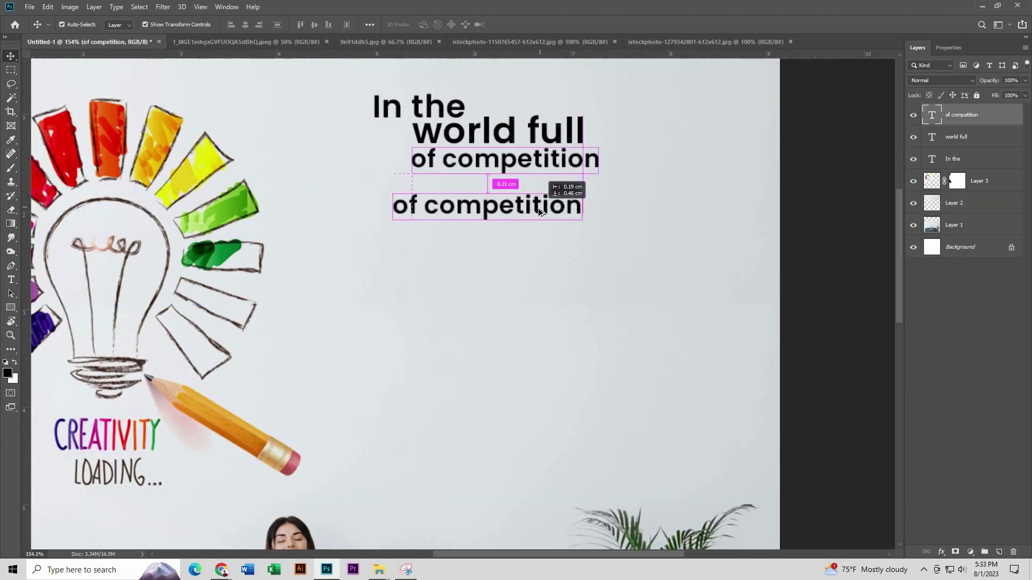
{"action": "key", "text": "t"}
{"action": "left_click", "coordinate": [495, 208]}
{"action": "key", "text": "ctrl+a"}
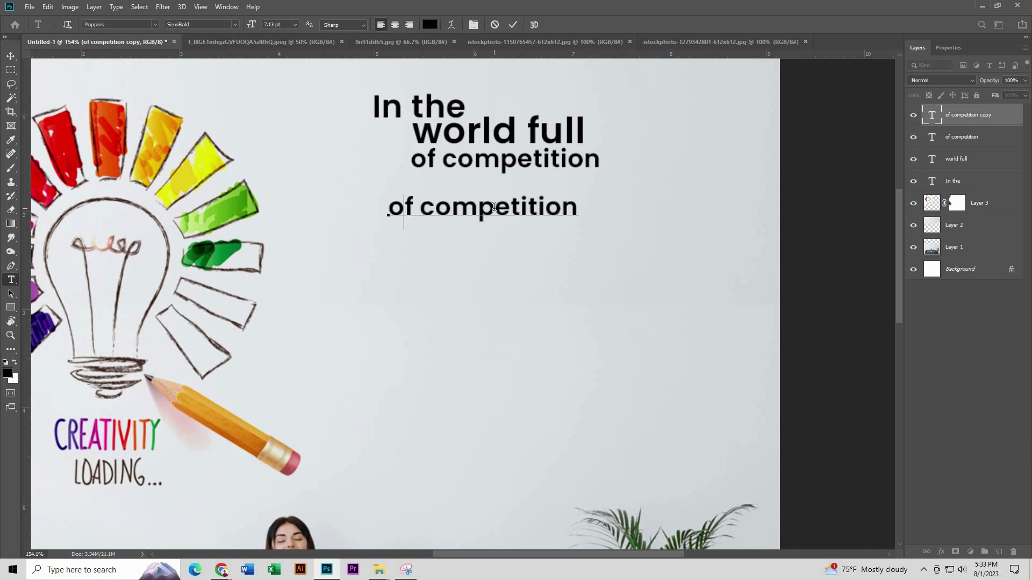
{"action": "type", "text": "Socail"}
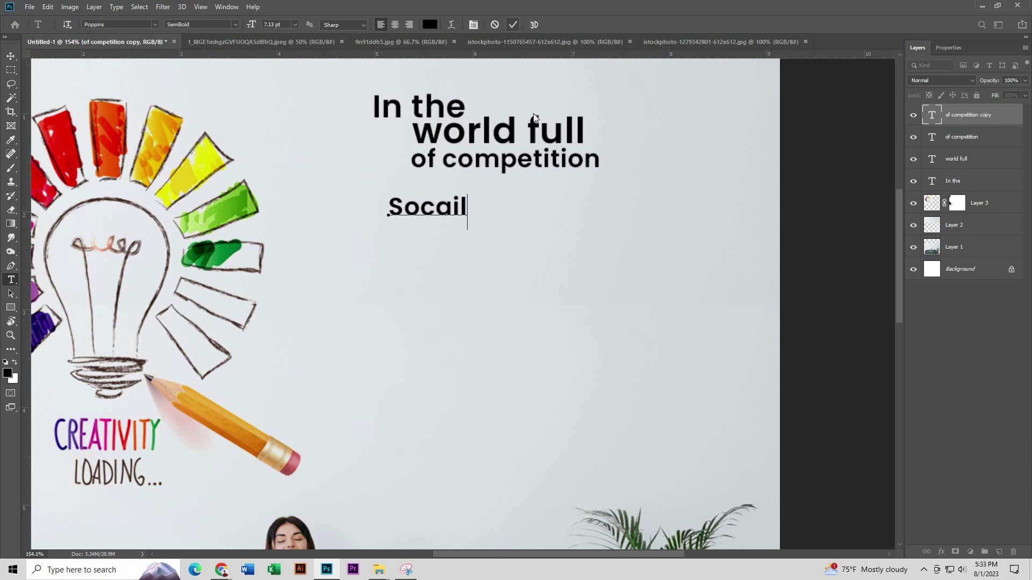
{"action": "left_click", "coordinate": [543, 263]}
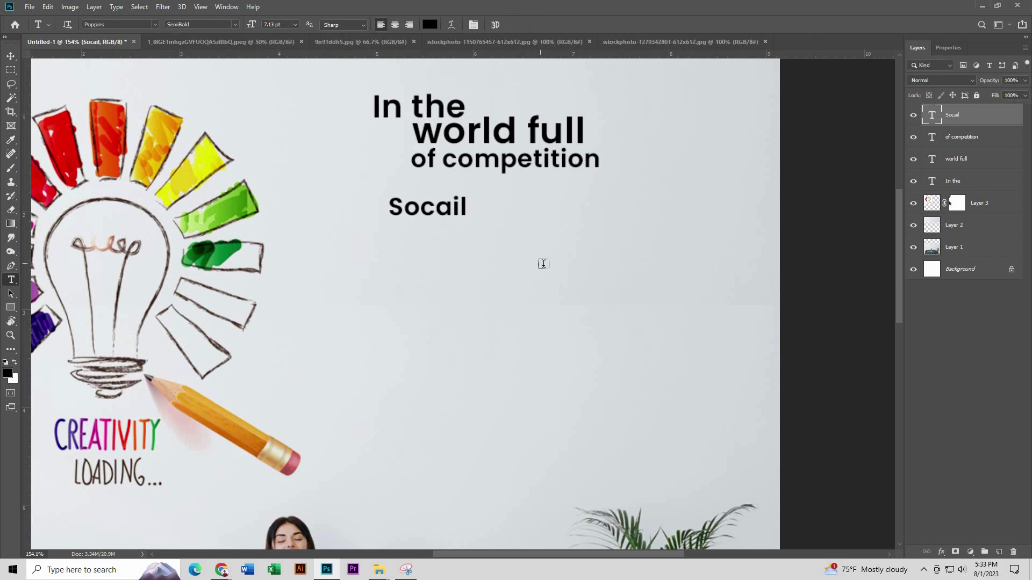
{"action": "key", "text": "v"}
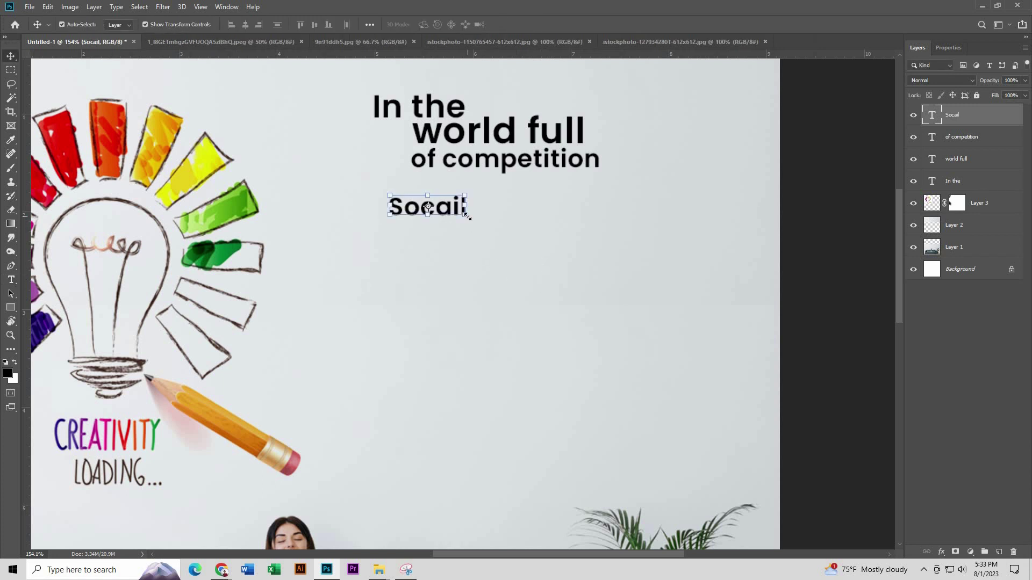
{"action": "left_click_drag", "start_coordinate": [467, 216], "coordinate": [636, 296]}
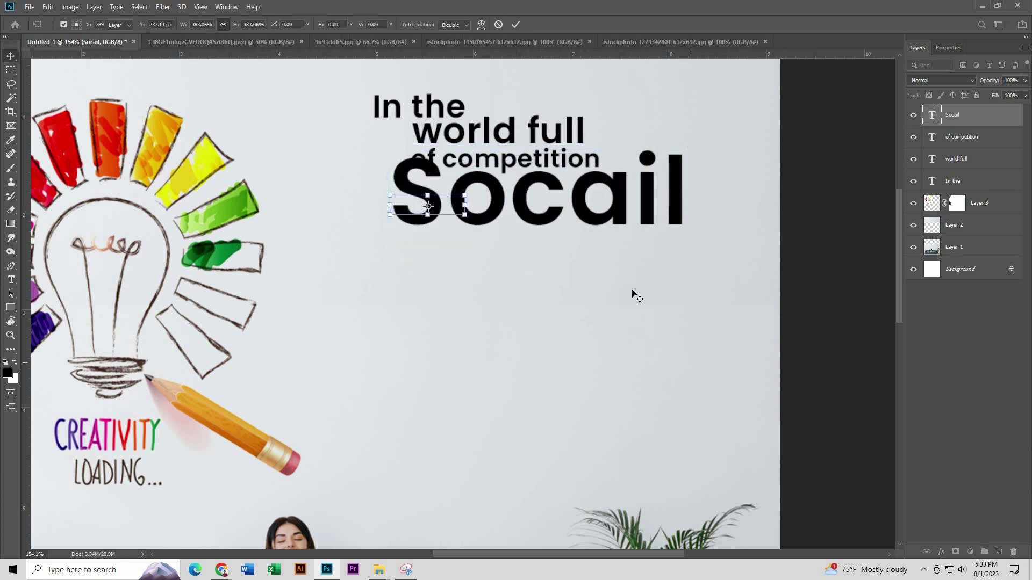
{"action": "key", "text": "Return"}
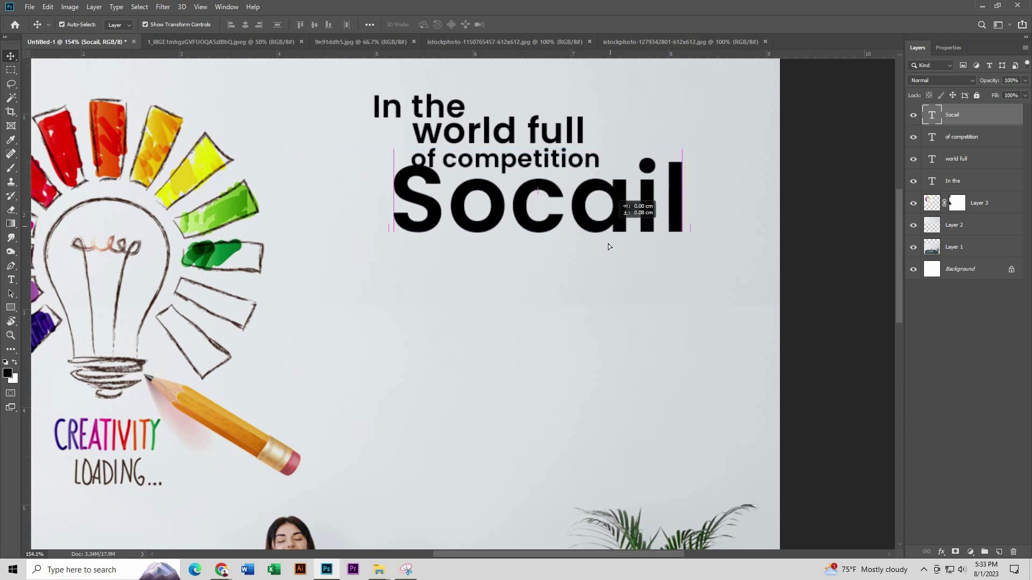
Step: Move the big word under the headline, correct it to 'Social', and make it Poppins Bold
{"action": "mouse_move", "coordinate": [611, 217]}
{"action": "left_mouse_down"}
{"action": "mouse_move", "coordinate": [606, 255]}
{"action": "mouse_move", "coordinate": [668, 240]}
{"action": "left_mouse_up"}
{"action": "key", "text": "t"}
{"action": "left_click", "coordinate": [565, 231]}
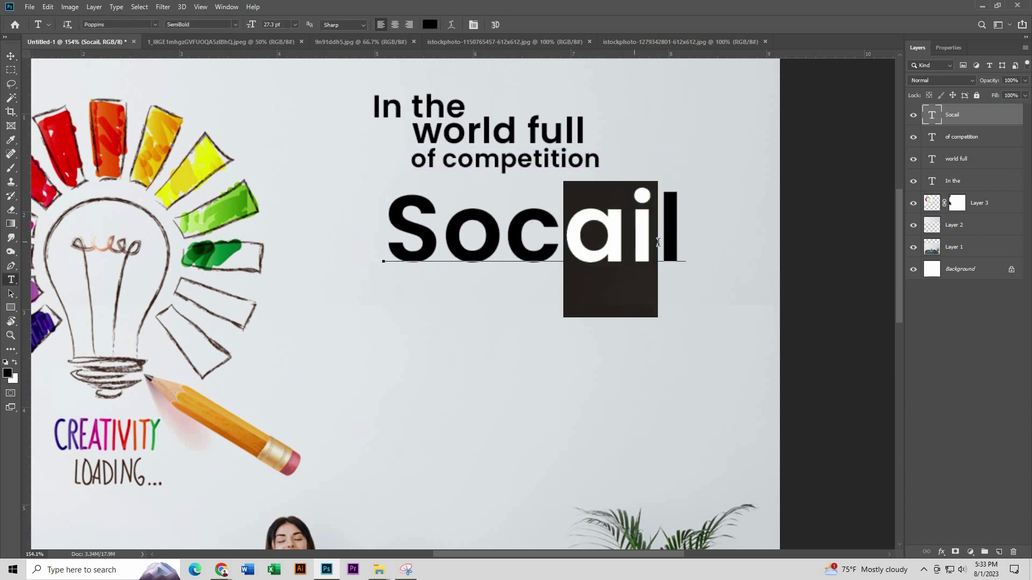
{"action": "type", "text": "ia"}
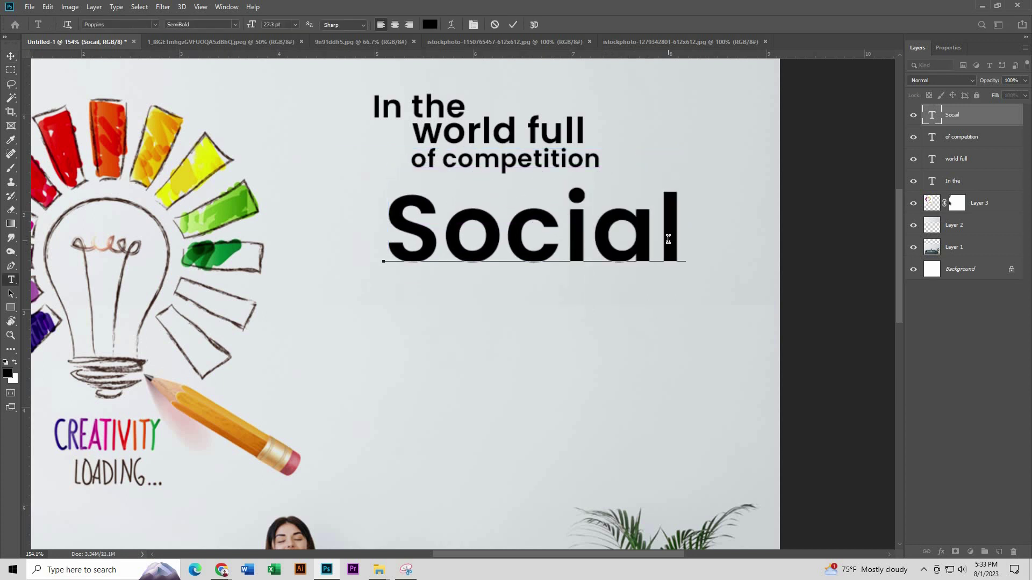
{"action": "left_click", "coordinate": [514, 24]}
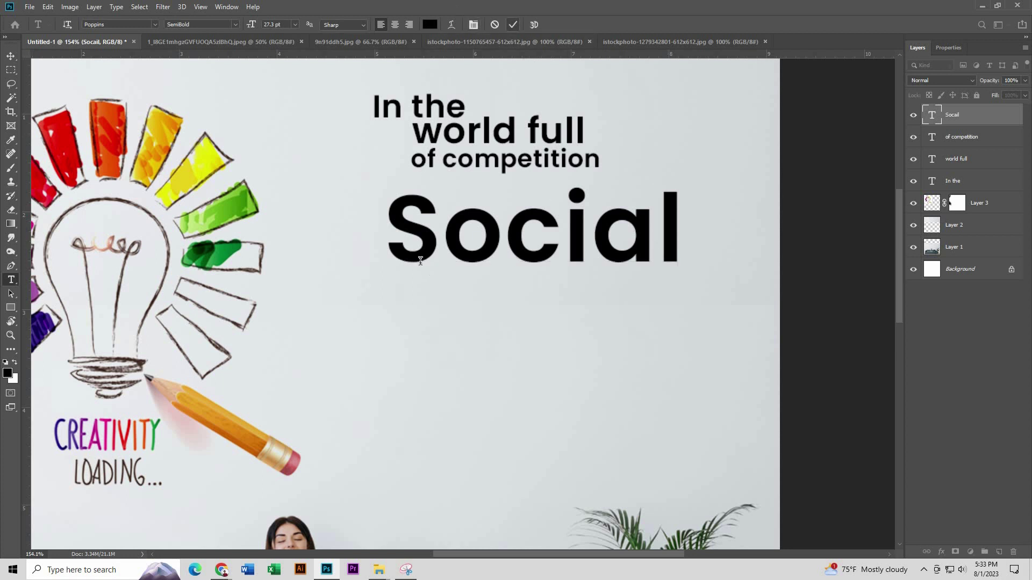
{"action": "double_click", "coordinate": [672, 245]}
{"action": "left_click", "coordinate": [234, 24]}
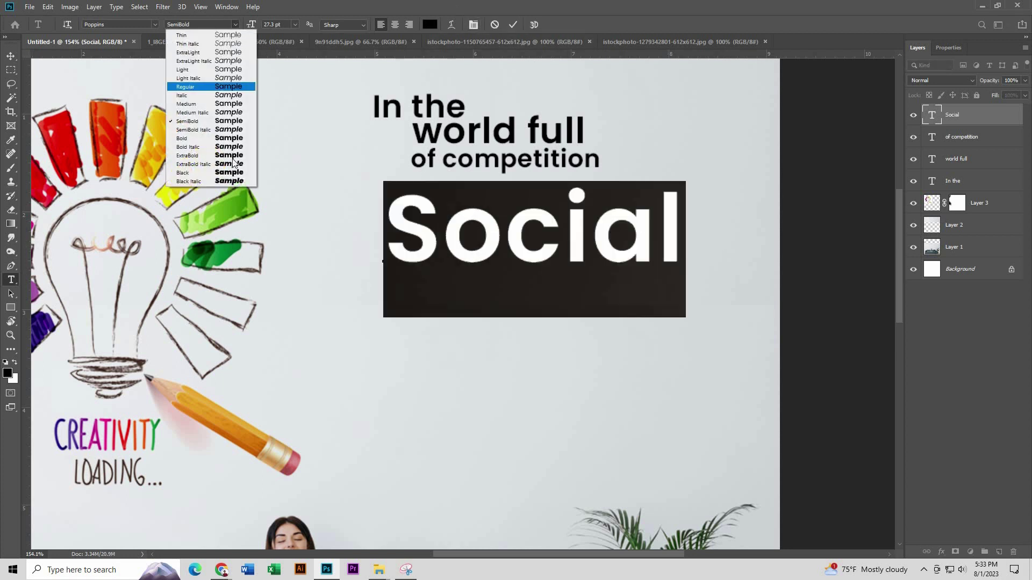
{"action": "left_click", "coordinate": [226, 138]}
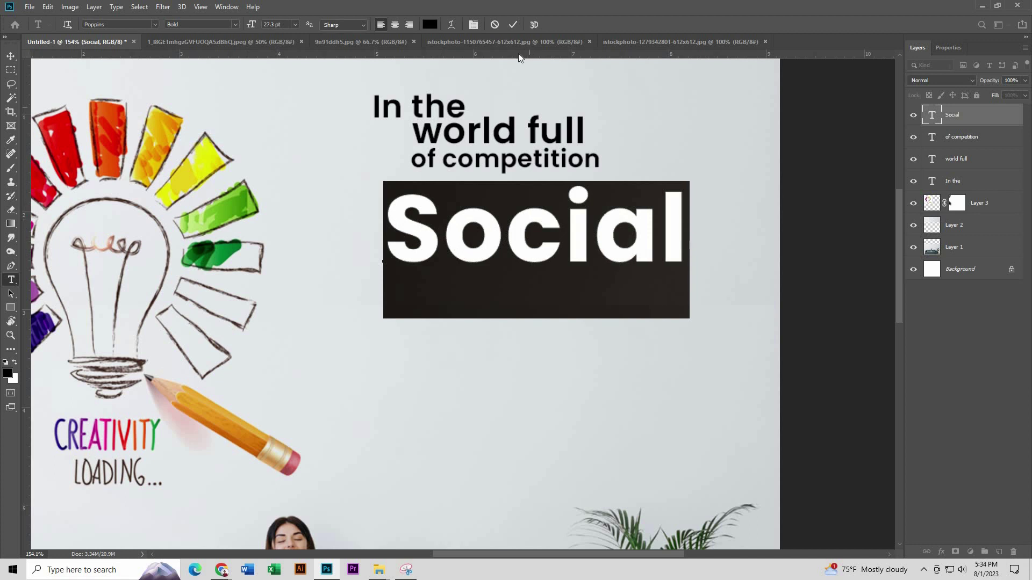
{"action": "left_click", "coordinate": [513, 25]}
Step: Align 'Social' with the headline's left edge, widen it to the headline width, and nudge it down
{"action": "key", "text": "v"}
{"action": "scroll", "coordinate": [688, 271], "scroll_direction": "down", "scroll_amount": 3}
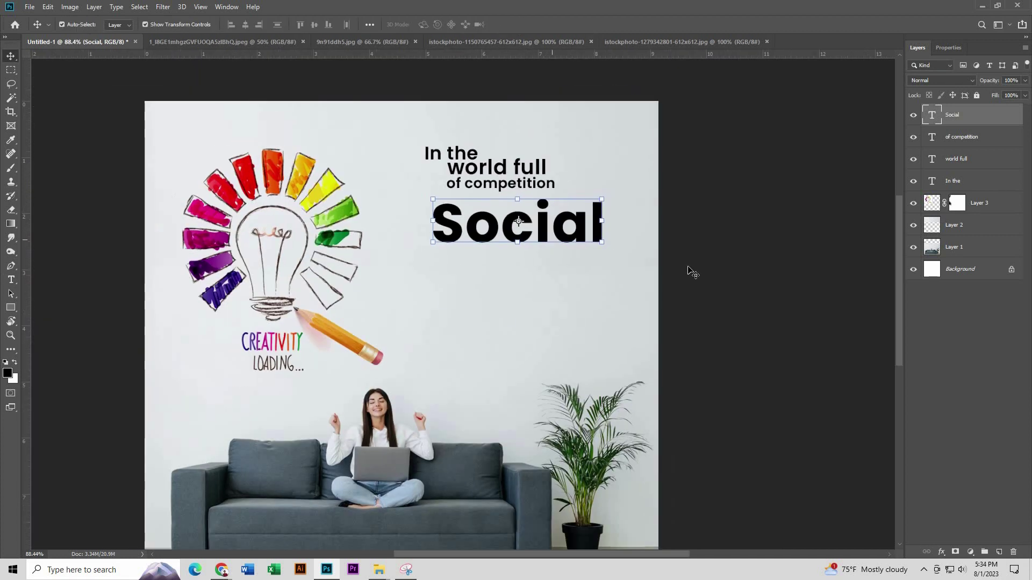
{"action": "scroll", "coordinate": [576, 222], "scroll_direction": "up", "scroll_amount": 3}
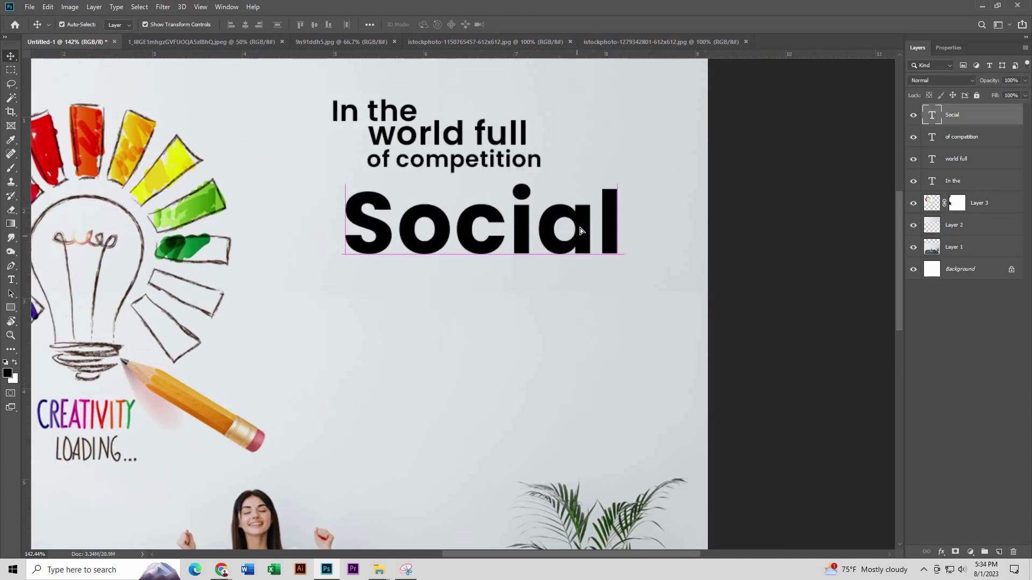
{"action": "left_click_drag", "start_coordinate": [588, 226], "coordinate": [564, 228]}
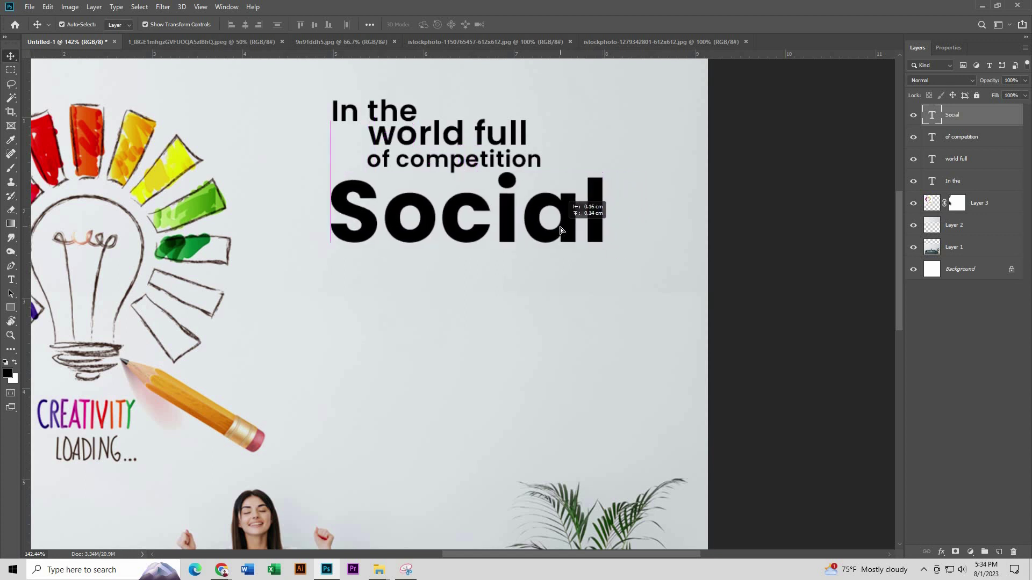
{"action": "left_click_drag", "start_coordinate": [563, 228], "coordinate": [556, 228]}
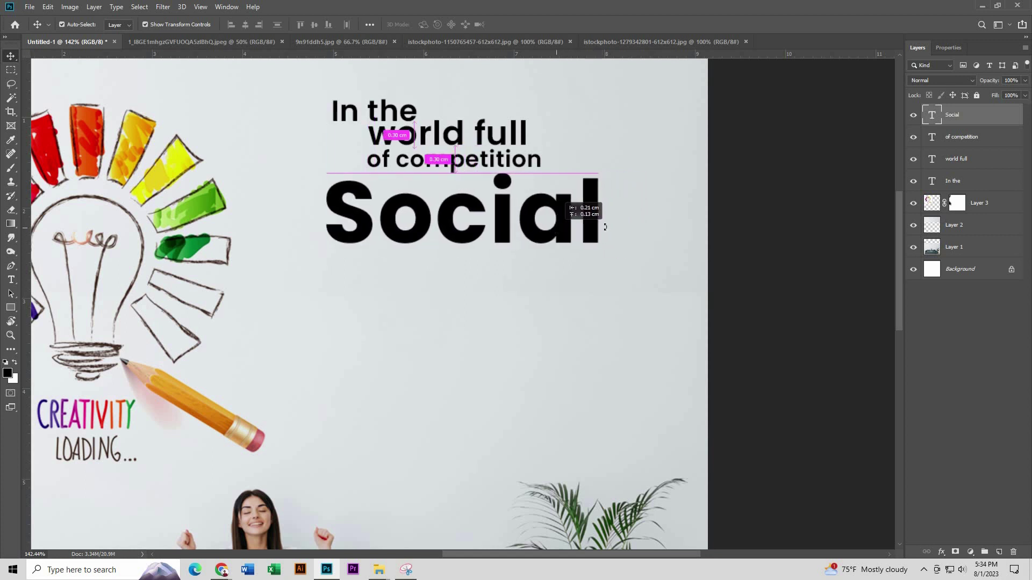
{"action": "scroll", "coordinate": [446, 230], "scroll_direction": "down", "scroll_amount": 3}
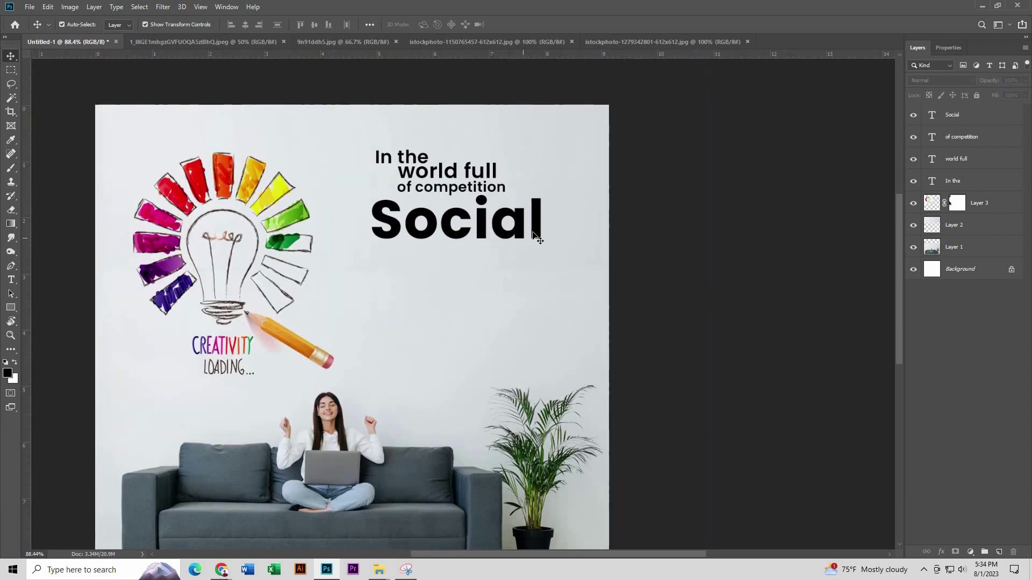
{"action": "key", "text": "ctrl+t"}
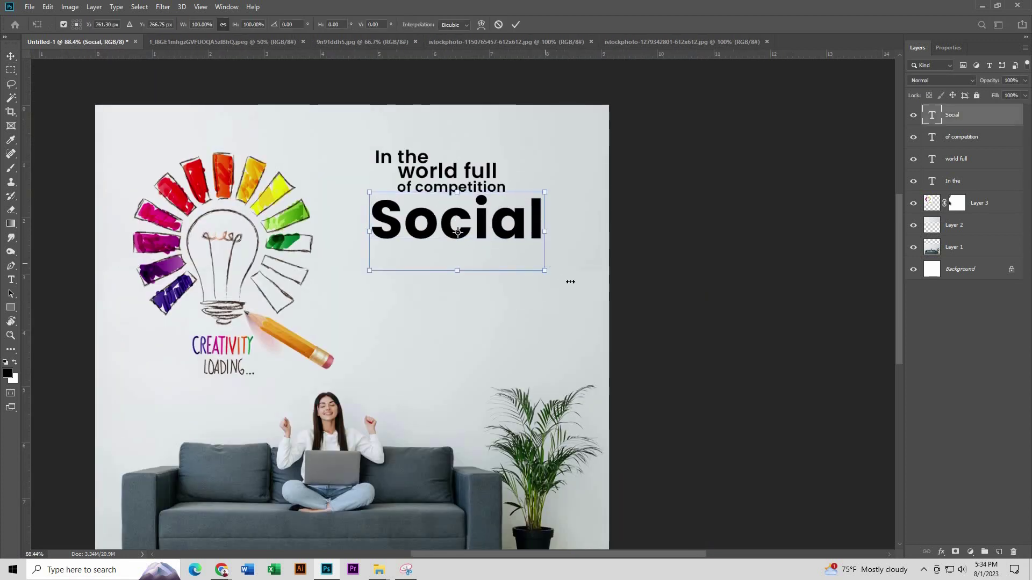
{"action": "left_click_drag", "start_coordinate": [570, 282], "coordinate": [581, 288]}
{"action": "key", "text": "Return"}
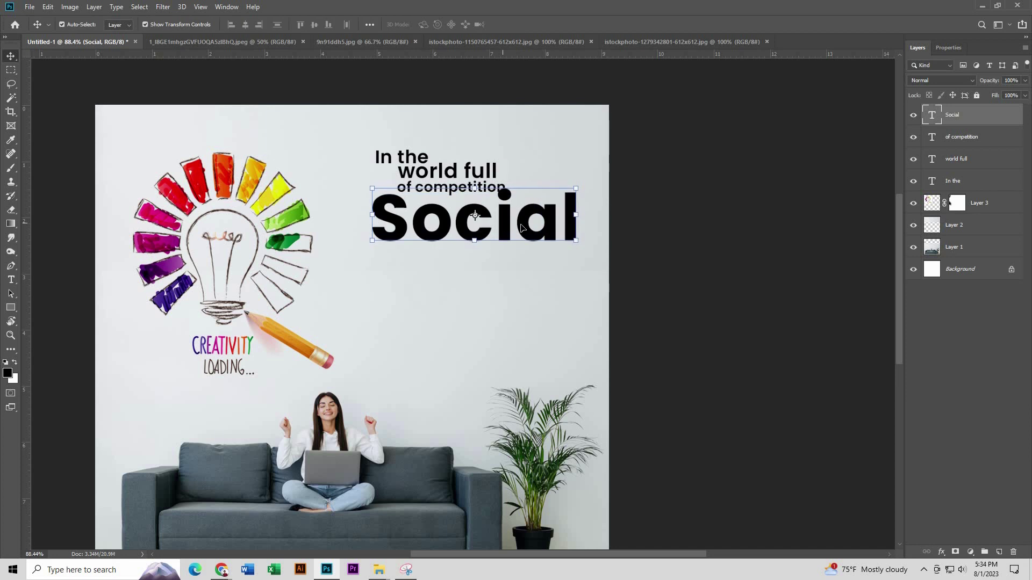
{"action": "key", "text": "shift+Down"}
{"action": "key", "text": "shift+Down"}
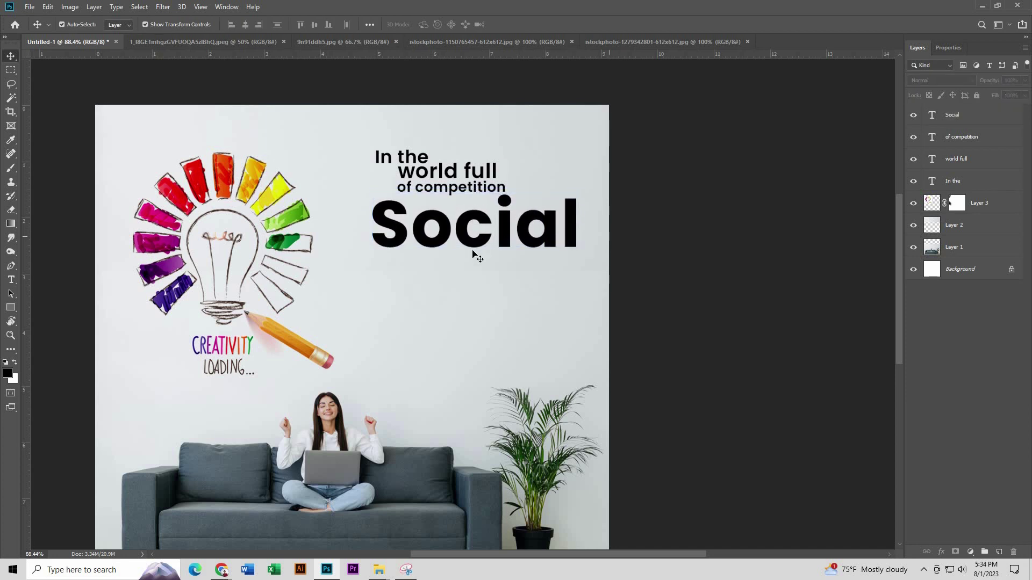
{"action": "scroll", "coordinate": [476, 255], "scroll_direction": "up", "scroll_amount": 2}
{"action": "left_click", "coordinate": [467, 239]}
Step: Duplicate the 'Social' text below itself and retype the copy as 'media'
{"action": "left_click_drag", "start_coordinate": [437, 232], "coordinate": [435, 306]}
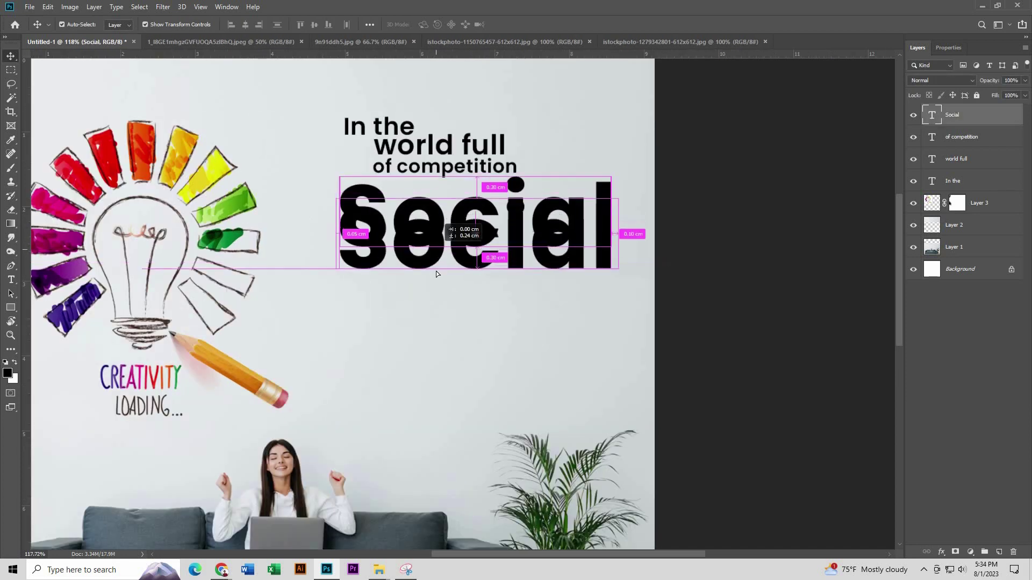
{"action": "left_click", "coordinate": [11, 280]}
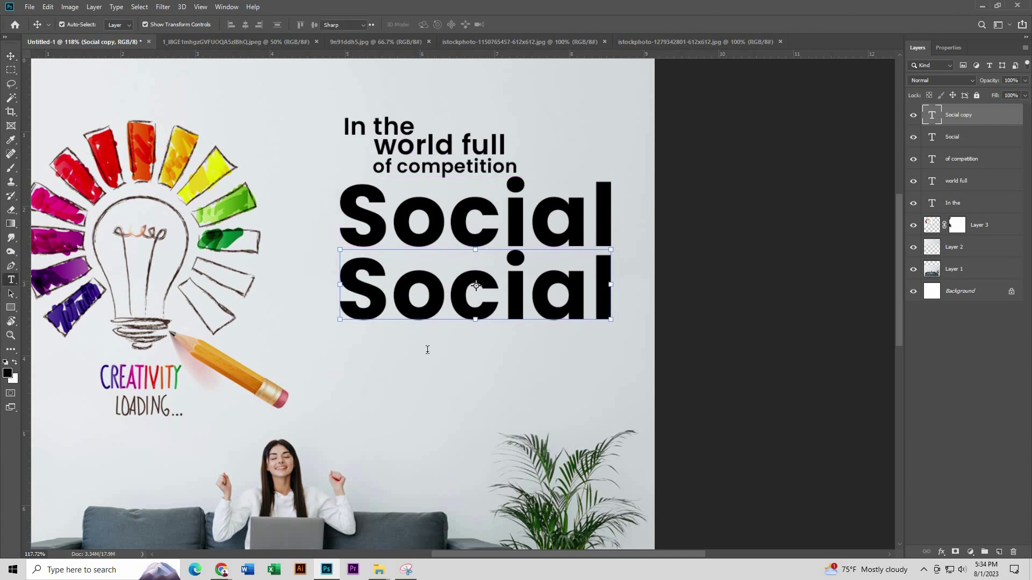
{"action": "left_click", "coordinate": [377, 309]}
{"action": "key", "text": "ctrl+a"}
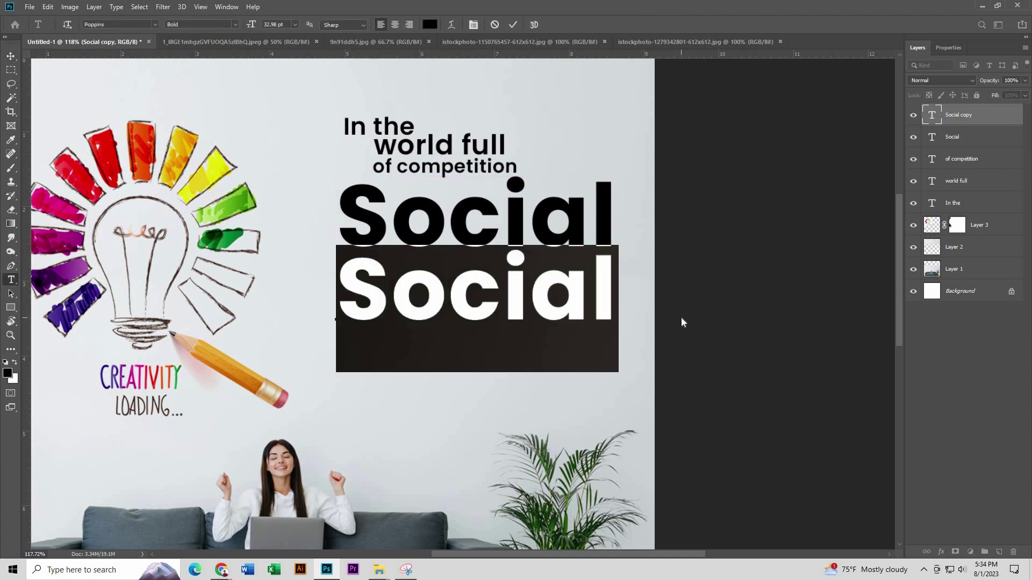
{"action": "type", "text": "M"}
{"action": "key", "text": "BackSpace"}
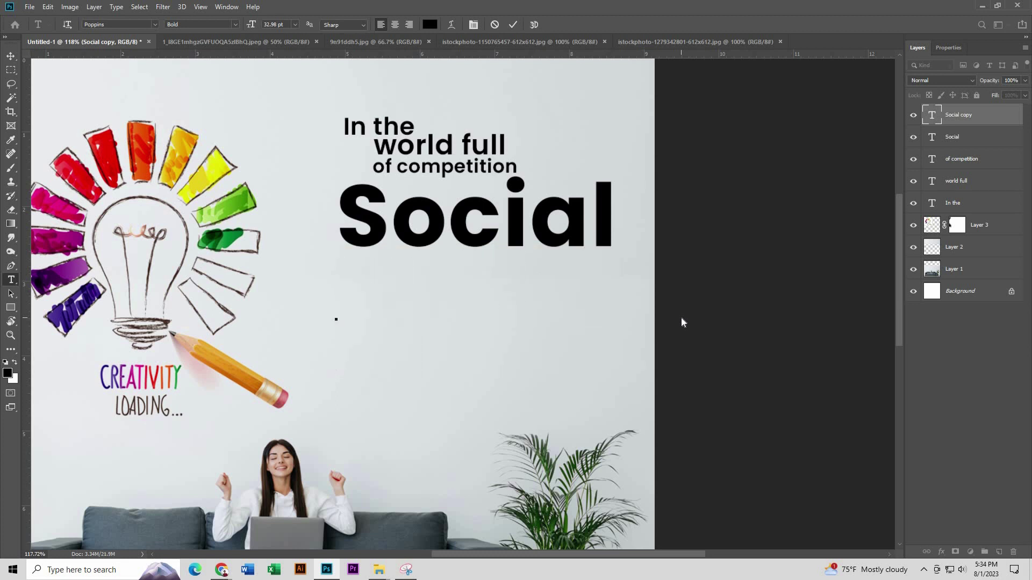
{"action": "type", "text": "media"}
{"action": "key", "text": "Left"}
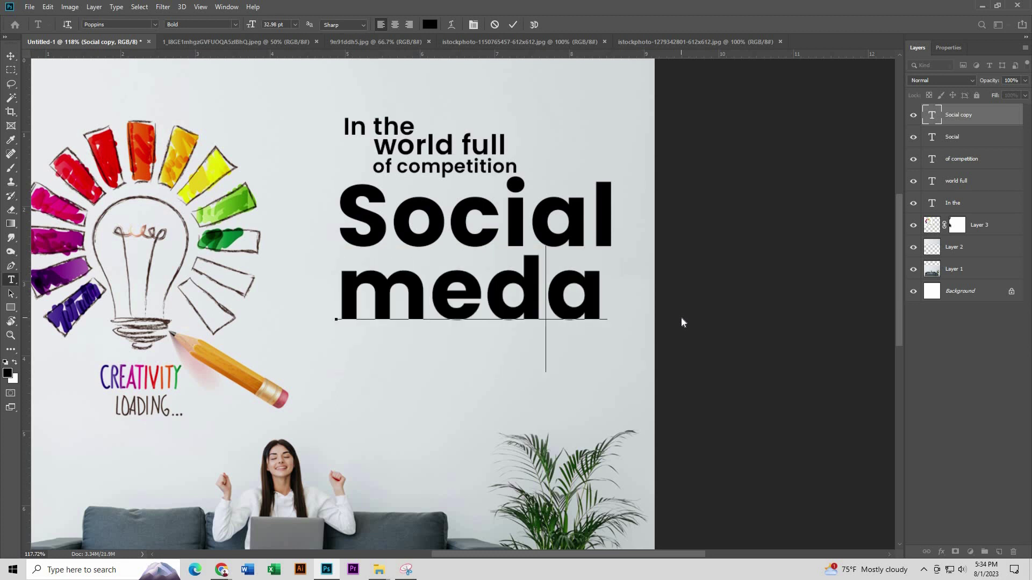
{"action": "type", "text": "i"}
{"action": "left_click", "coordinate": [512, 24]}
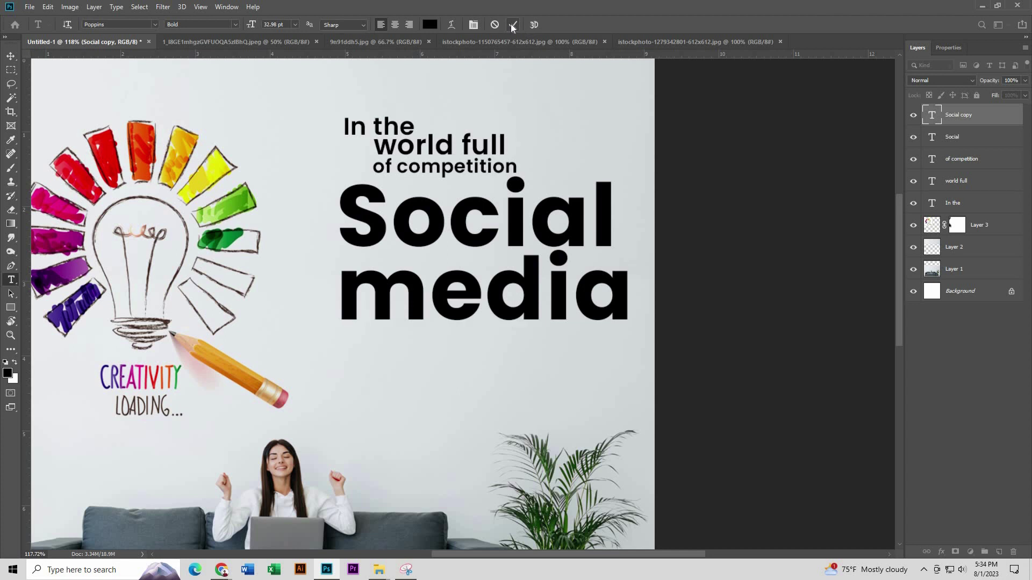
Step: Shrink the 'media' text and move it up close beneath 'Social'
{"action": "key", "text": "v"}
{"action": "scroll", "coordinate": [661, 360], "scroll_direction": "up", "scroll_amount": 4}
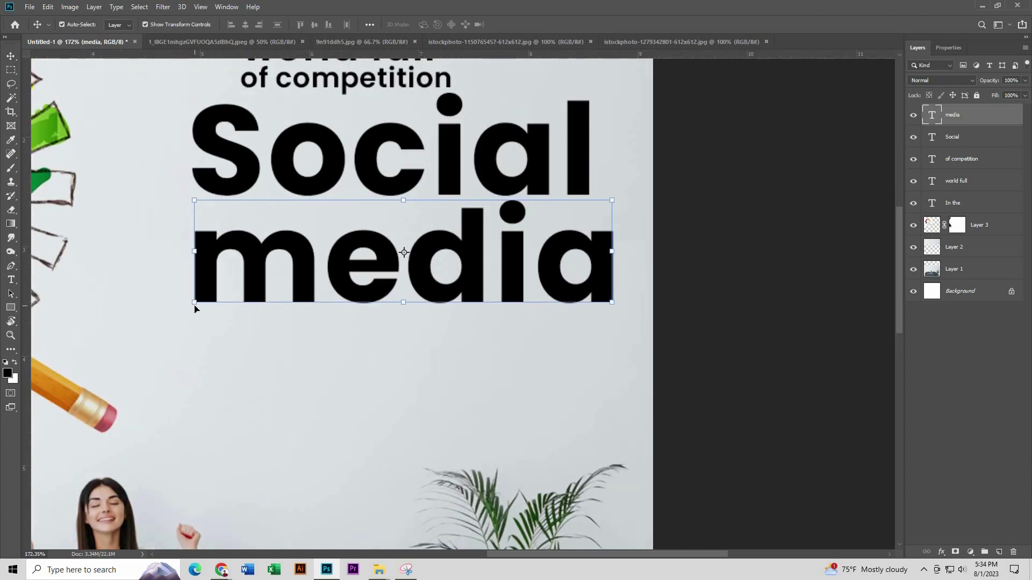
{"action": "mouse_move", "coordinate": [194, 304]}
{"action": "left_mouse_down"}
{"action": "mouse_move", "coordinate": [192, 372]}
{"action": "mouse_move", "coordinate": [354, 312]}
{"action": "left_mouse_up"}
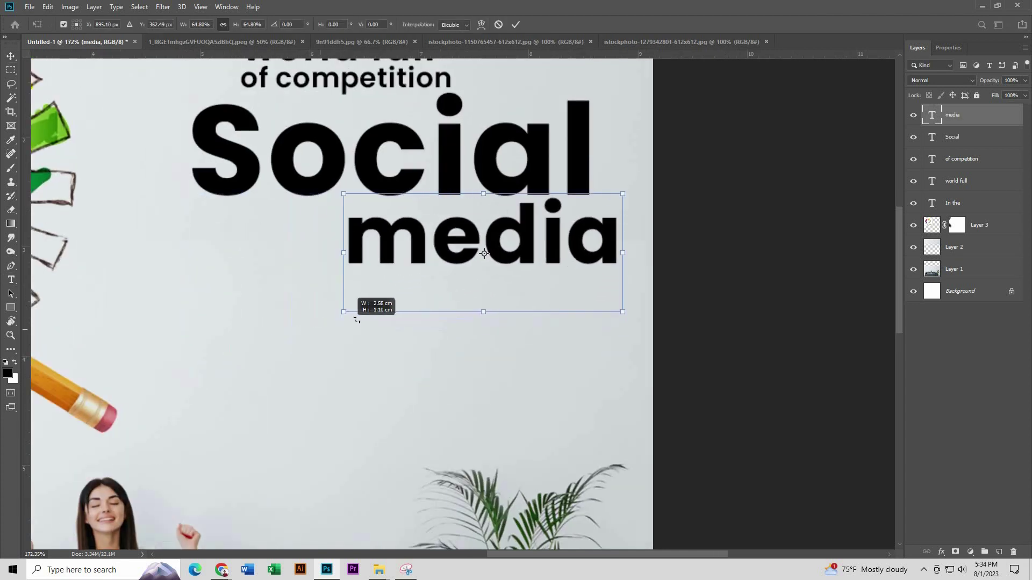
{"action": "key", "text": "Return"}
{"action": "left_click_drag", "start_coordinate": [511, 247], "coordinate": [516, 217]}
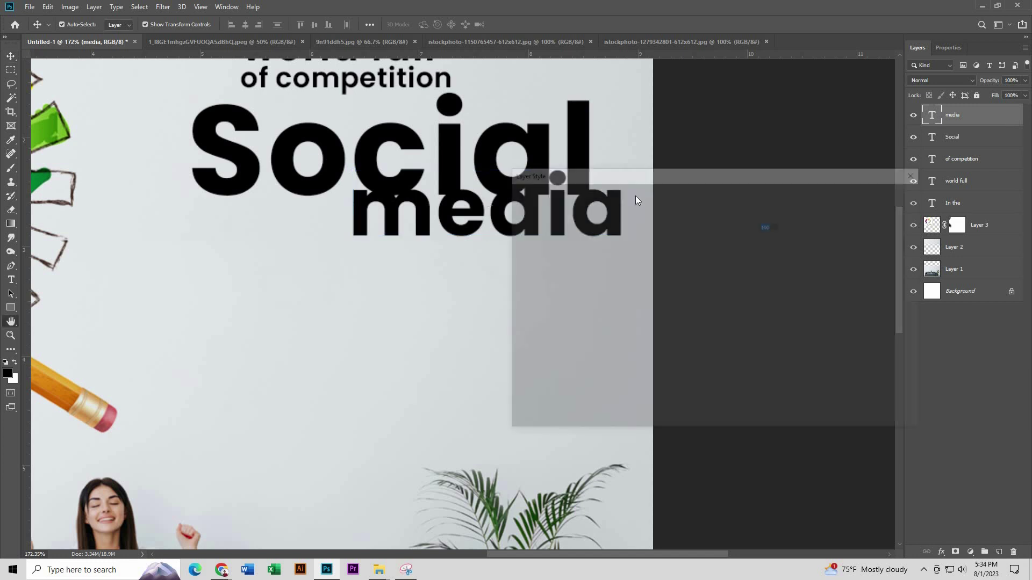
Step: Give 'media' a 3 px stroke in the canvas's light grey dee2e4
{"action": "left_click", "coordinate": [559, 267]}
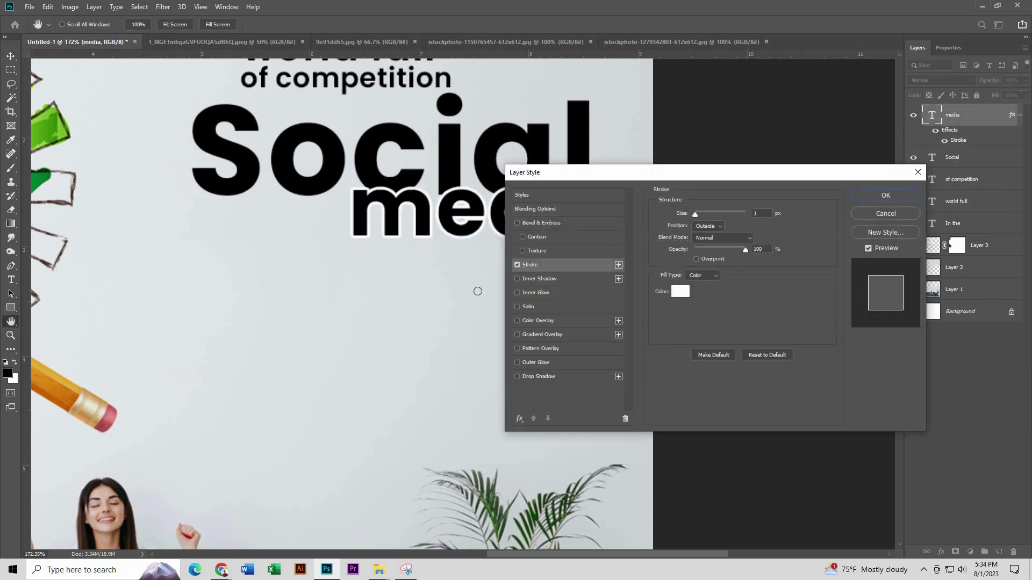
{"action": "left_click", "coordinate": [680, 291]}
{"action": "left_click", "coordinate": [283, 219]}
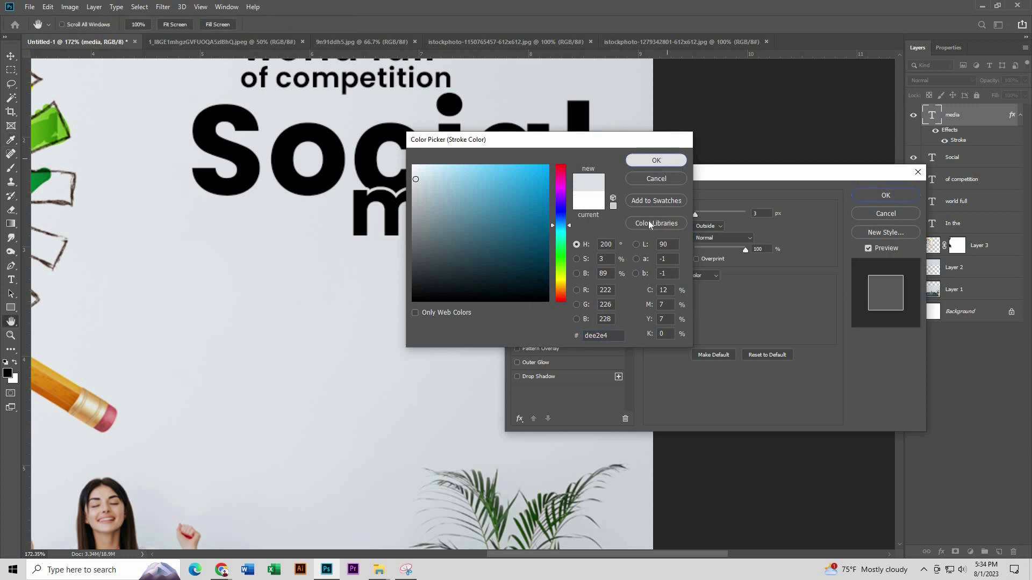
{"action": "left_click", "coordinate": [656, 160]}
{"action": "left_click_drag", "start_coordinate": [671, 175], "coordinate": [476, 273]}
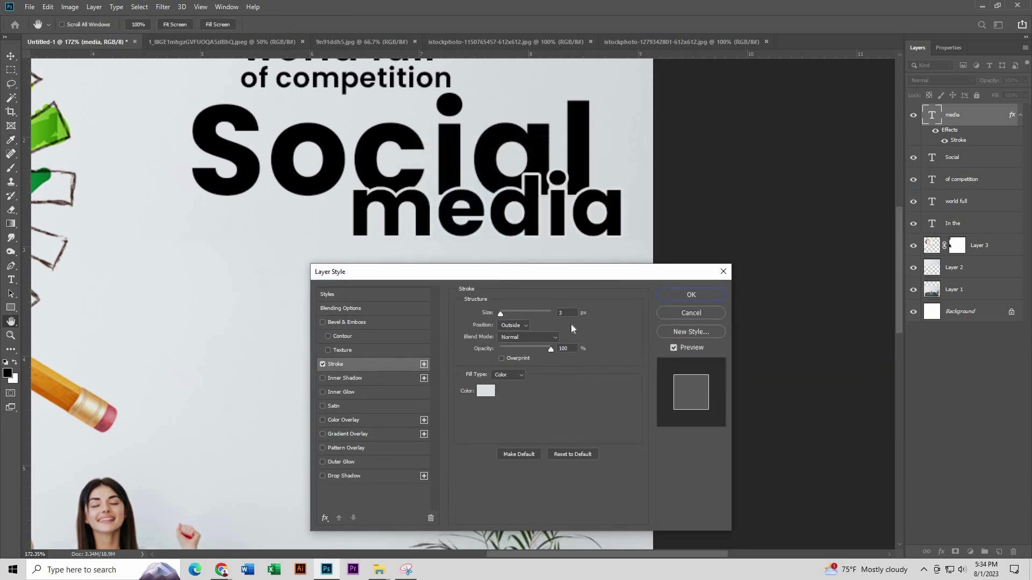
{"action": "left_click", "coordinate": [561, 313]}
{"action": "key", "text": "Down"}
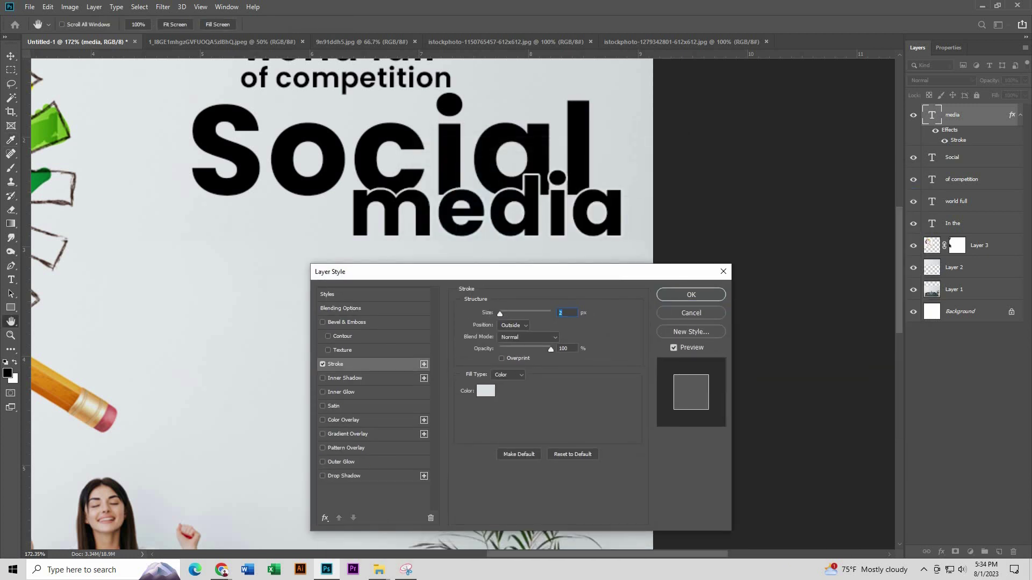
{"action": "key", "text": "Up"}
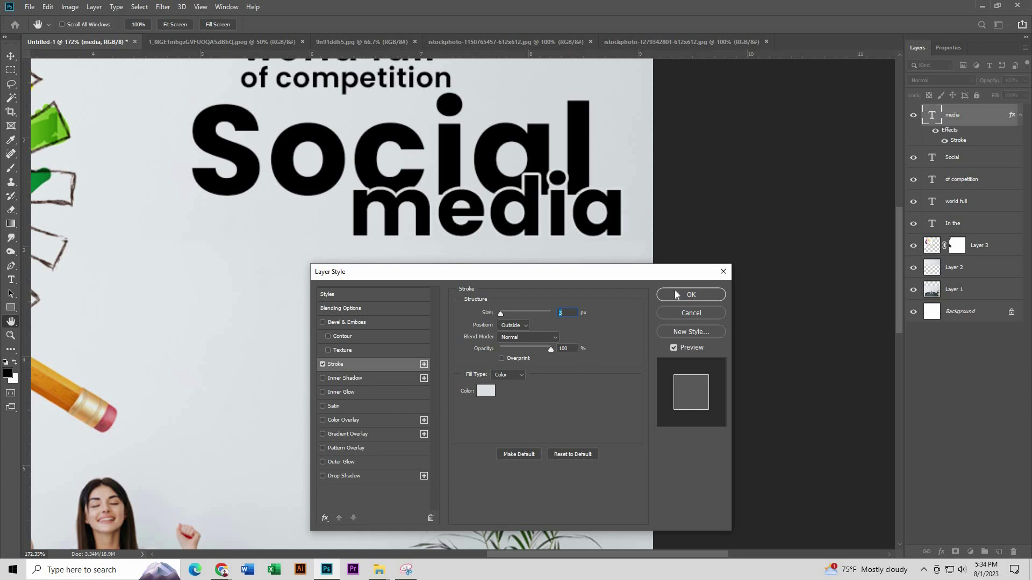
{"action": "left_click", "coordinate": [676, 295]}
Step: Drag 'media' under the right side of 'Social' and nudge it slightly down
{"action": "key", "text": "v"}
{"action": "scroll", "coordinate": [595, 224], "scroll_direction": "down", "scroll_amount": 3}
{"action": "scroll", "coordinate": [571, 205], "scroll_direction": "down", "scroll_amount": 3}
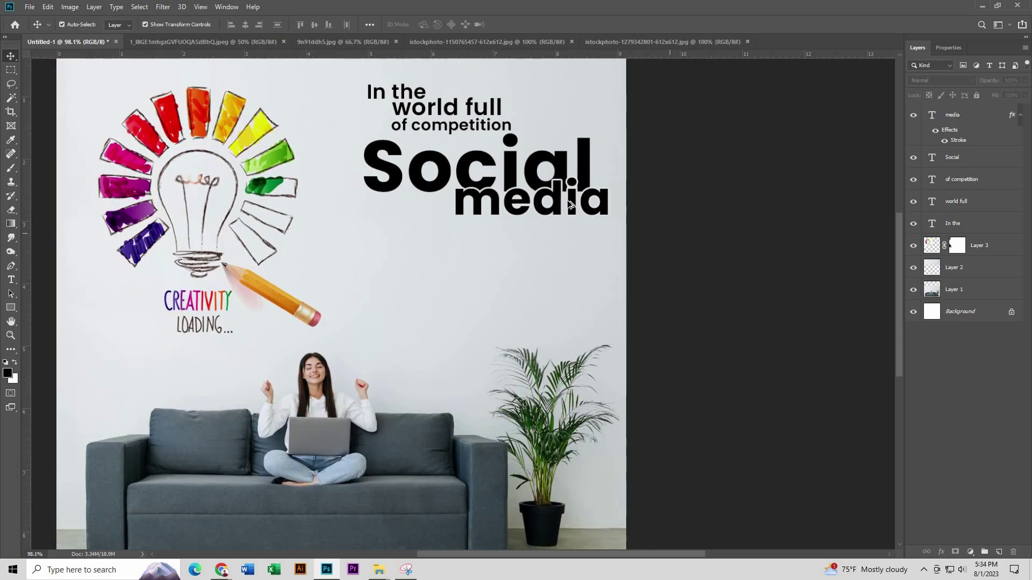
{"action": "scroll", "coordinate": [571, 205], "scroll_direction": "up", "scroll_amount": 3}
{"action": "left_click_drag", "start_coordinate": [564, 203], "coordinate": [546, 203]}
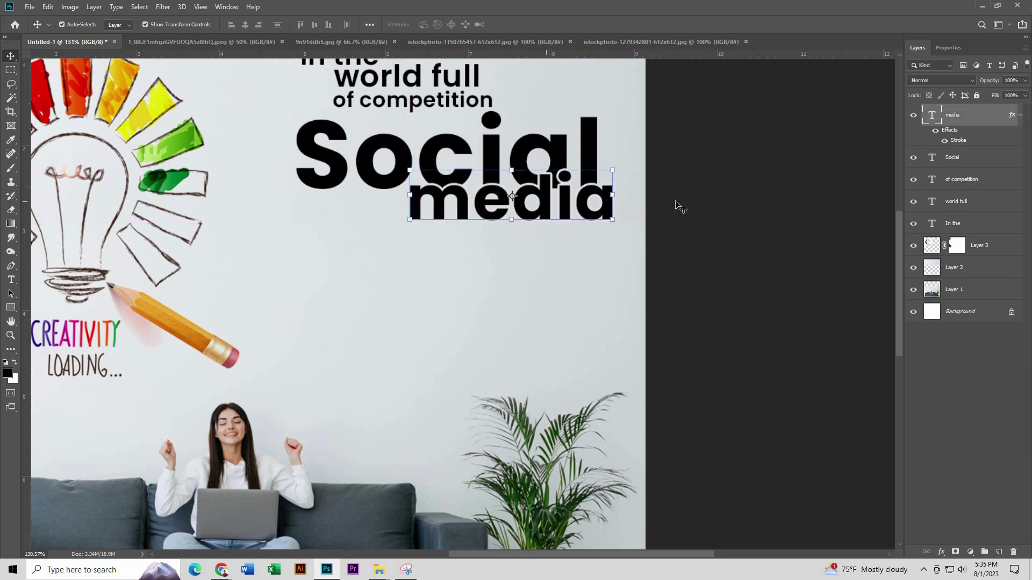
{"action": "scroll", "coordinate": [634, 203], "scroll_direction": "down", "scroll_amount": 2}
{"action": "scroll", "coordinate": [634, 204], "scroll_direction": "up", "scroll_amount": 1}
{"action": "scroll", "coordinate": [636, 205], "scroll_direction": "up", "scroll_amount": 2}
{"action": "left_click", "coordinate": [638, 208]}
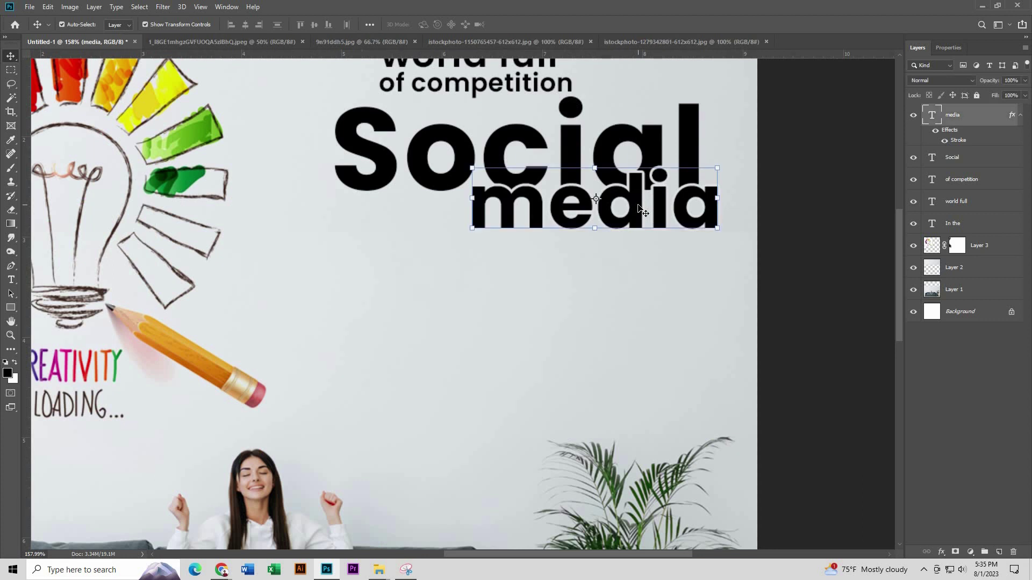
{"action": "key", "text": "Down"}
{"action": "key", "text": "Down"}
{"action": "key", "text": "Down"}
{"action": "key", "text": "Down"}
{"action": "key", "text": "Down"}
{"action": "key", "text": "Down"}
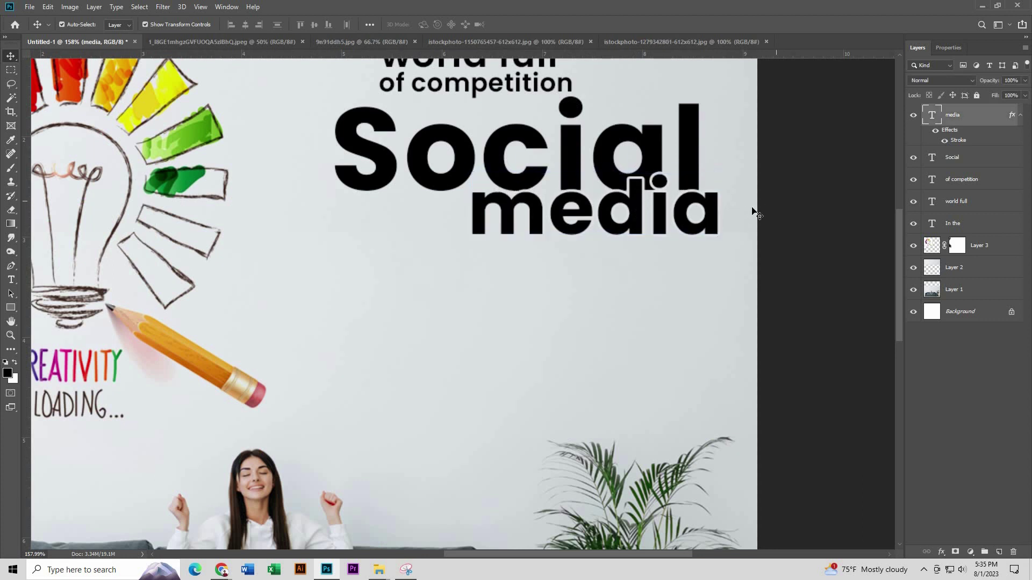
Step: Shift 'media' slightly up and right, then check the 'of competition' text layer
{"action": "left_click", "coordinate": [761, 208]}
{"action": "scroll", "coordinate": [643, 222], "scroll_direction": "down", "scroll_amount": 2}
{"action": "scroll", "coordinate": [645, 226], "scroll_direction": "up", "scroll_amount": 1}
{"action": "scroll", "coordinate": [650, 231], "scroll_direction": "up", "scroll_amount": 2}
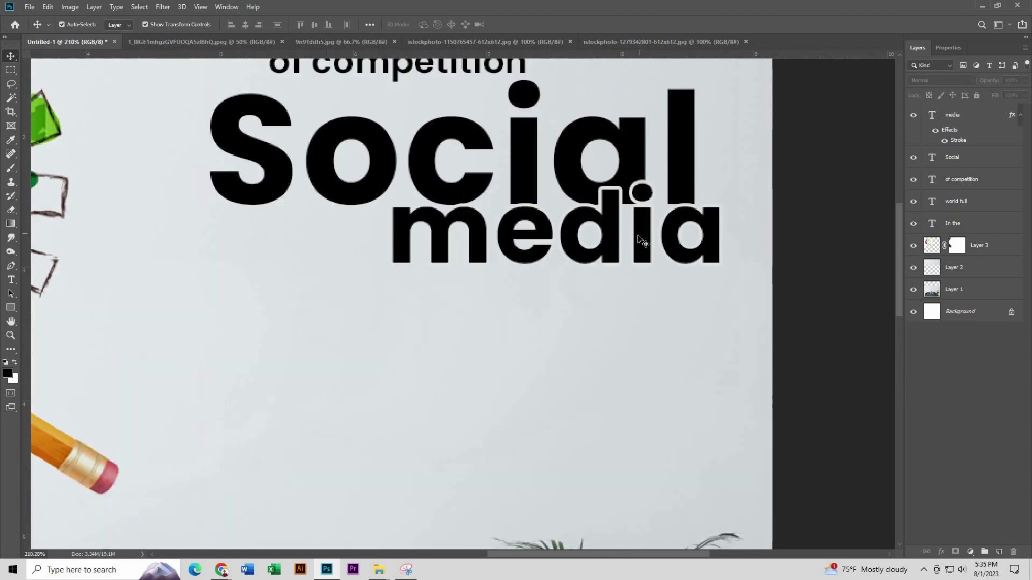
{"action": "left_click", "coordinate": [656, 240]}
{"action": "left_click_drag", "start_coordinate": [656, 240], "coordinate": [661, 233]}
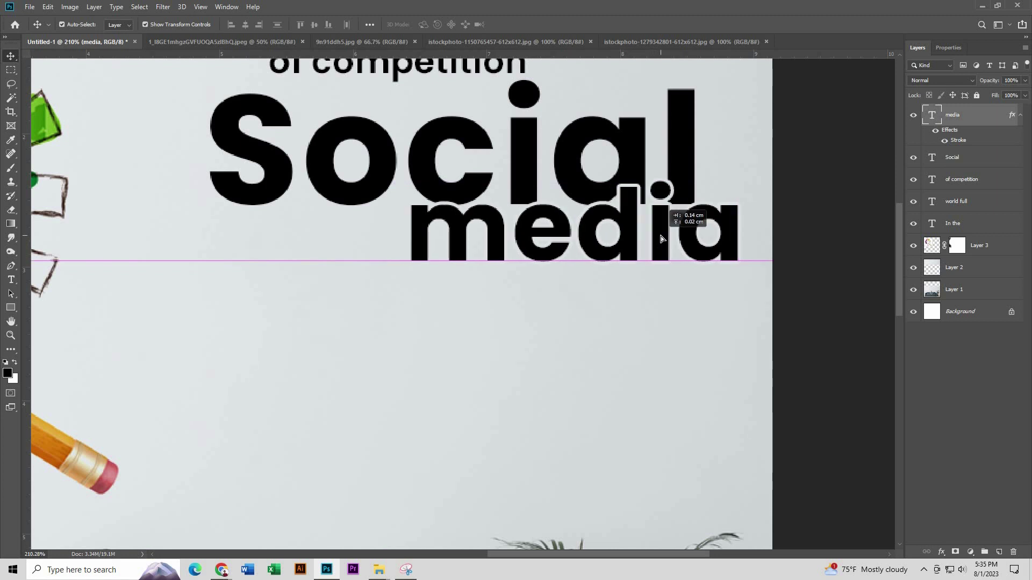
{"action": "scroll", "coordinate": [744, 232], "scroll_direction": "down", "scroll_amount": 5}
{"action": "left_click", "coordinate": [746, 236]}
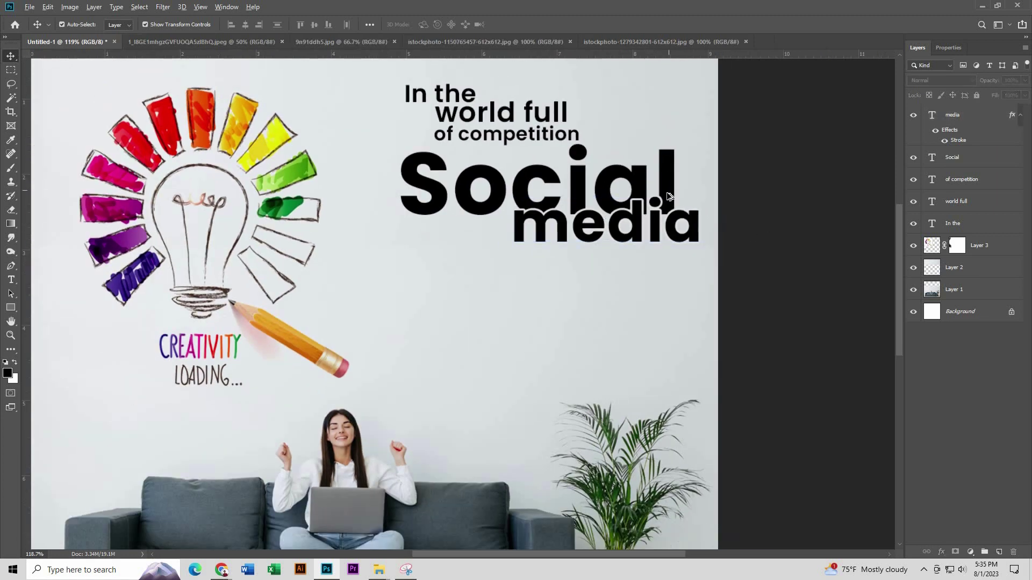
{"action": "scroll", "coordinate": [607, 201], "scroll_direction": "up", "scroll_amount": 2}
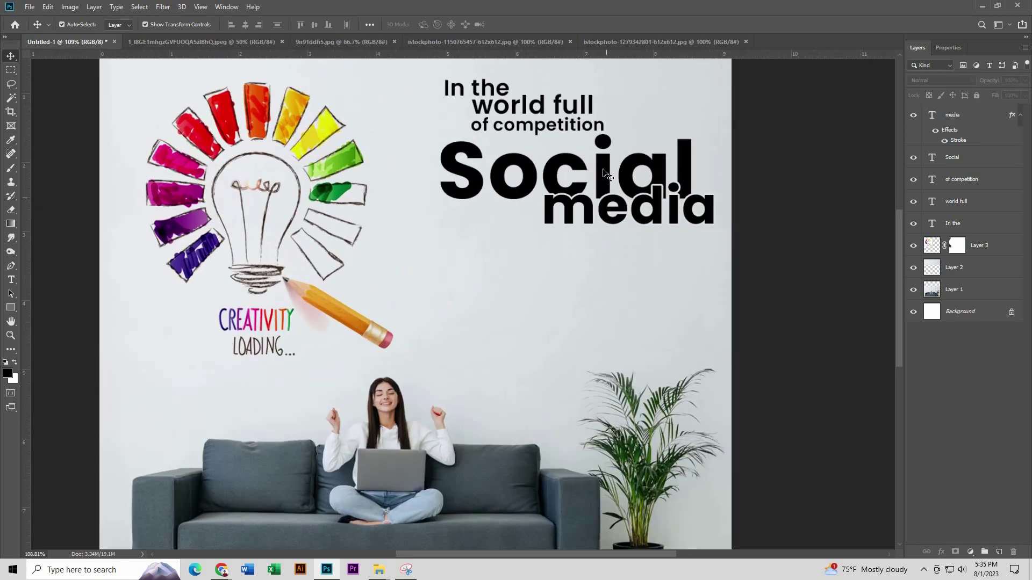
{"action": "left_click", "coordinate": [544, 129]}
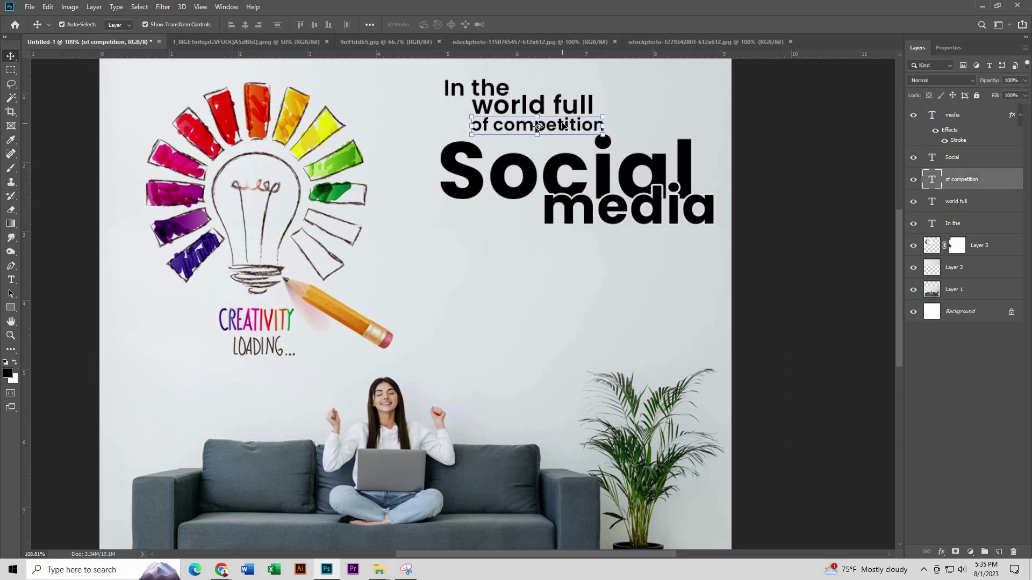
{"action": "scroll", "coordinate": [571, 126], "scroll_direction": "up", "scroll_amount": 1}
{"action": "left_click", "coordinate": [785, 163]}
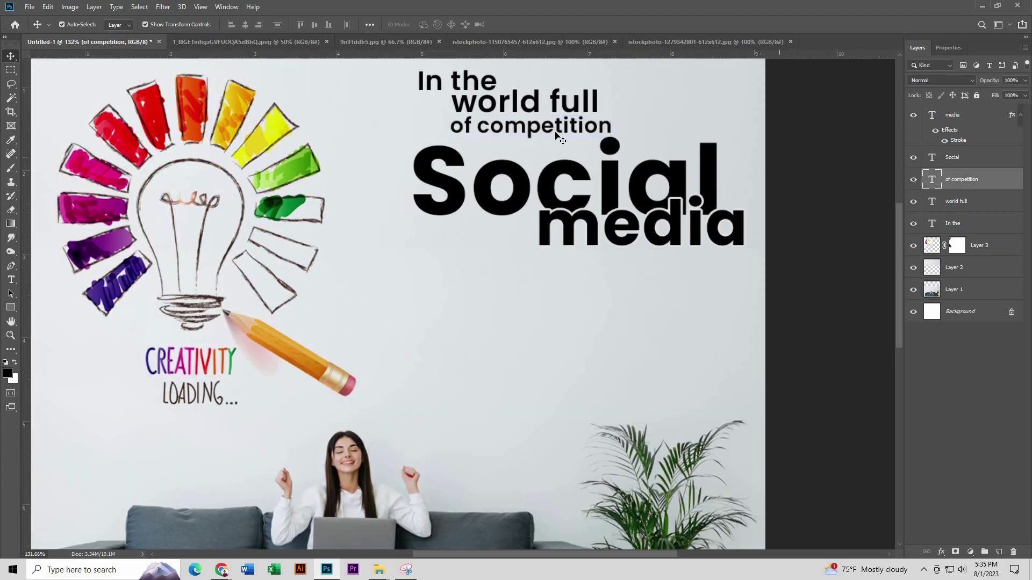
Step: Duplicate the 'of competition' text as a right-aligned caption reading 'marketing services will help you stand out.'
{"action": "left_click_drag", "start_coordinate": [563, 137], "coordinate": [563, 280], "text": "alt"}
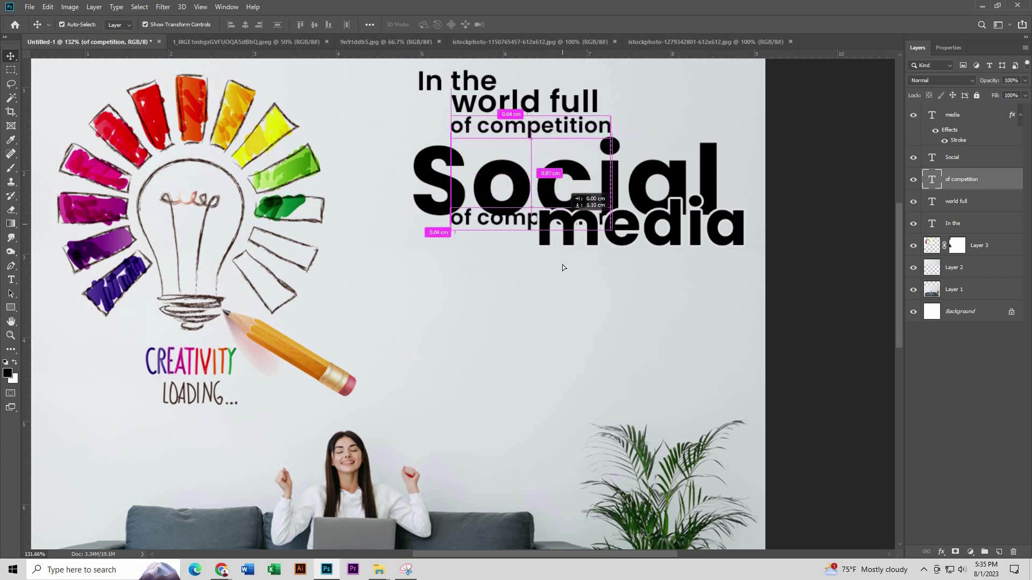
{"action": "left_click", "coordinate": [11, 281]}
{"action": "left_click_drag", "start_coordinate": [454, 275], "coordinate": [636, 275]}
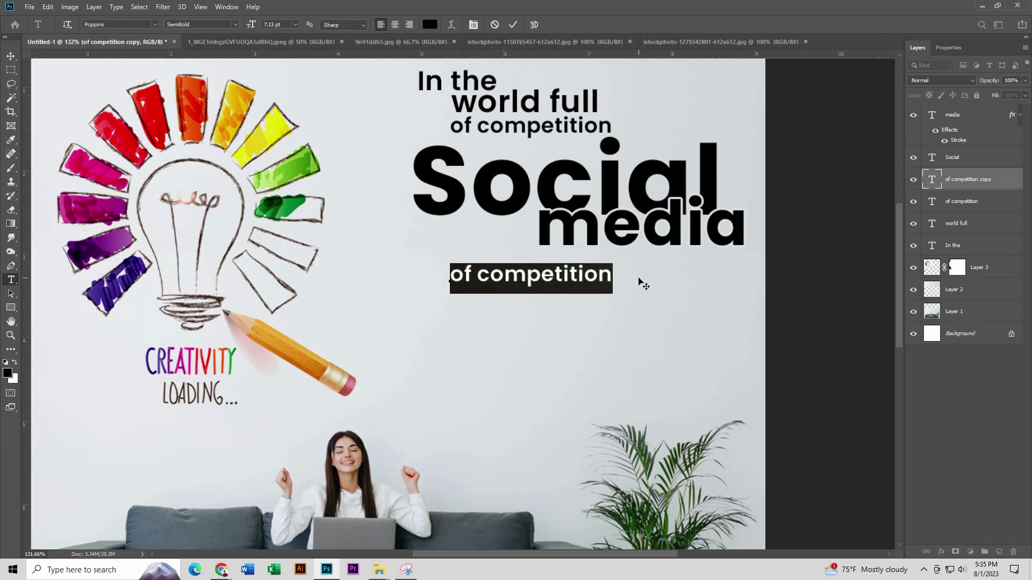
{"action": "type", "text": "marke"}
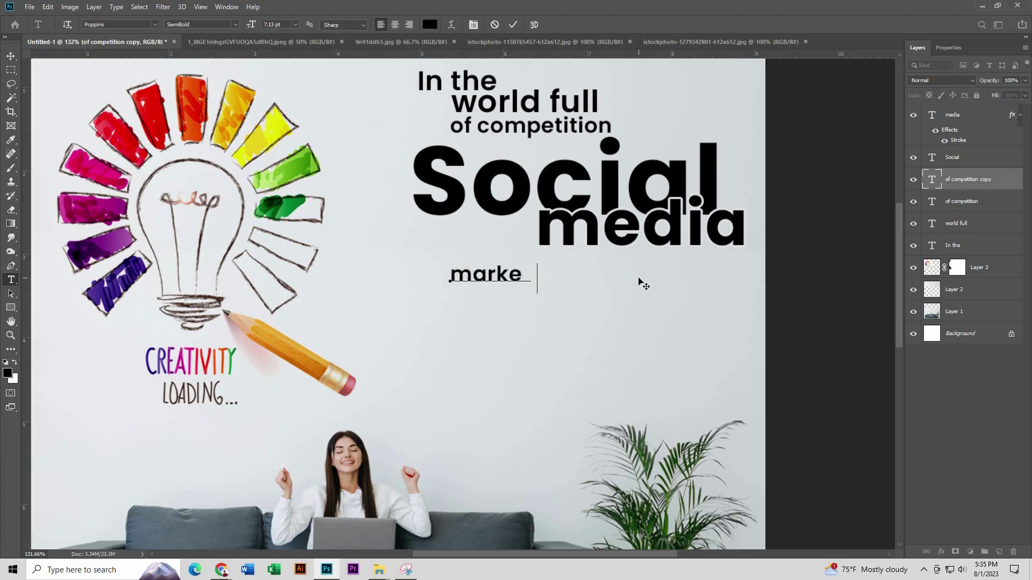
{"action": "type", "text": "ting ser"}
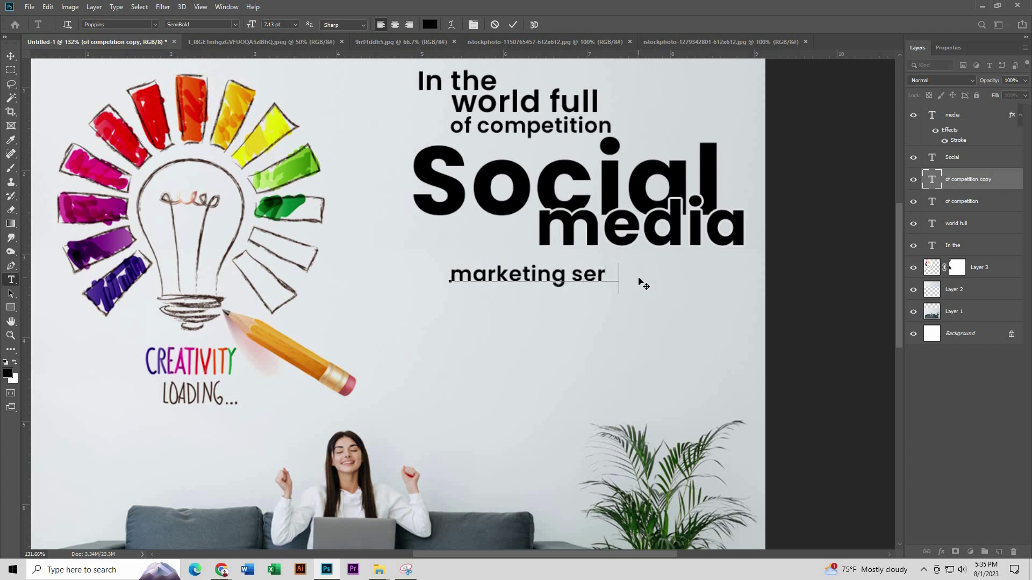
{"action": "type", "text": "vices "}
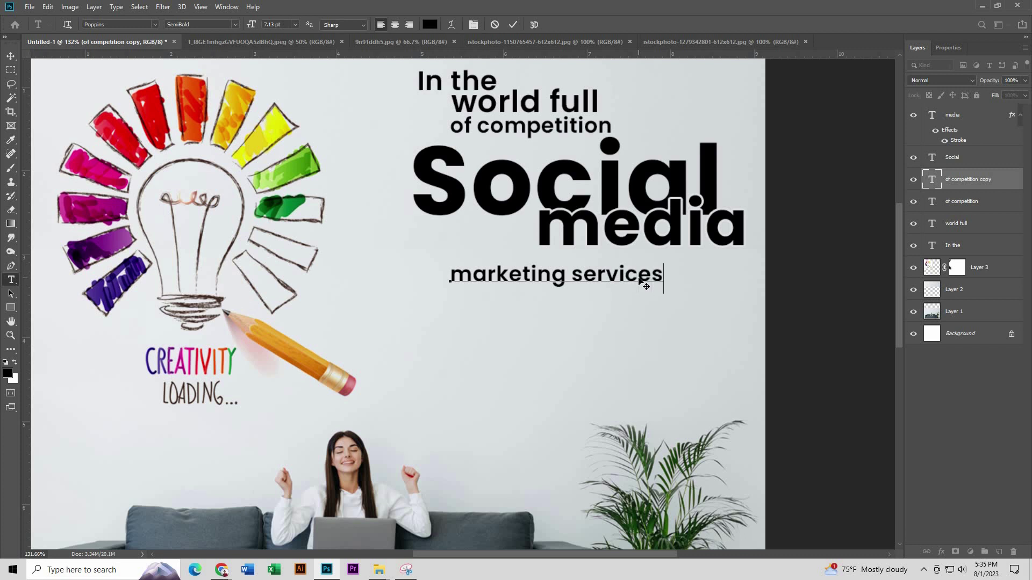
{"action": "type", "text": "will "}
{"action": "type", "text": "help yo"}
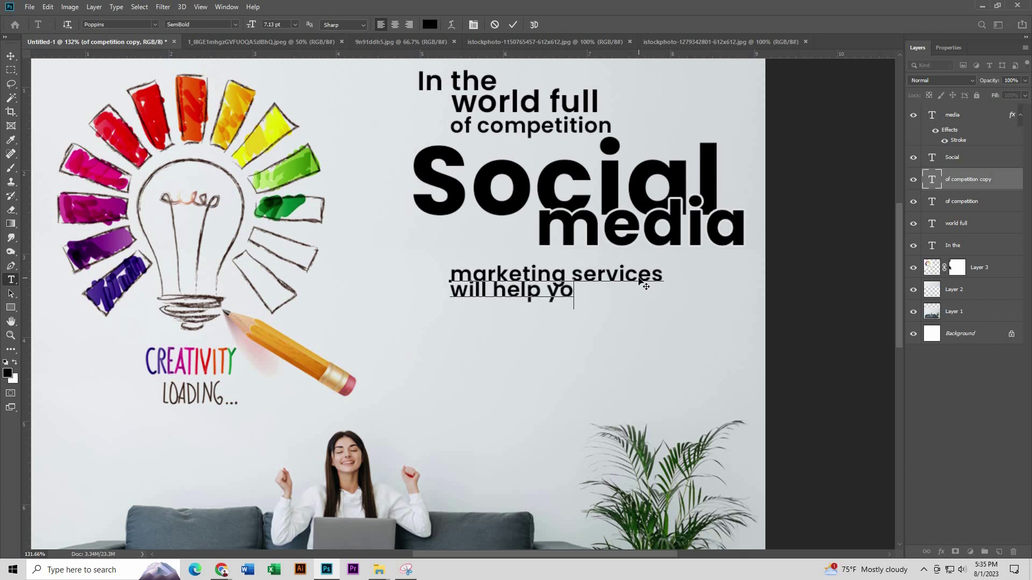
{"action": "type", "text": "u "}
{"action": "type", "text": "stand out."}
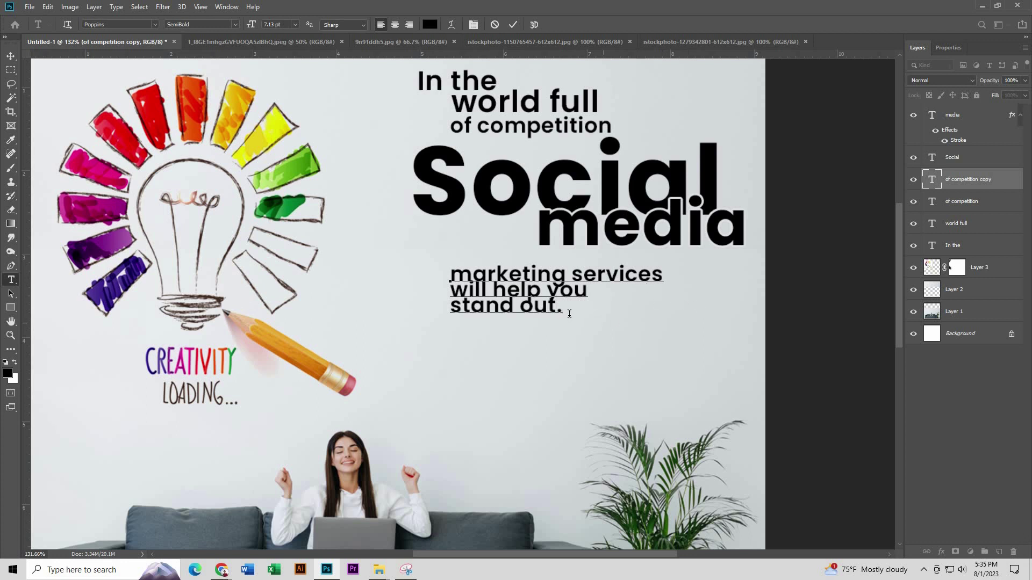
{"action": "key", "text": "ctrl+a"}
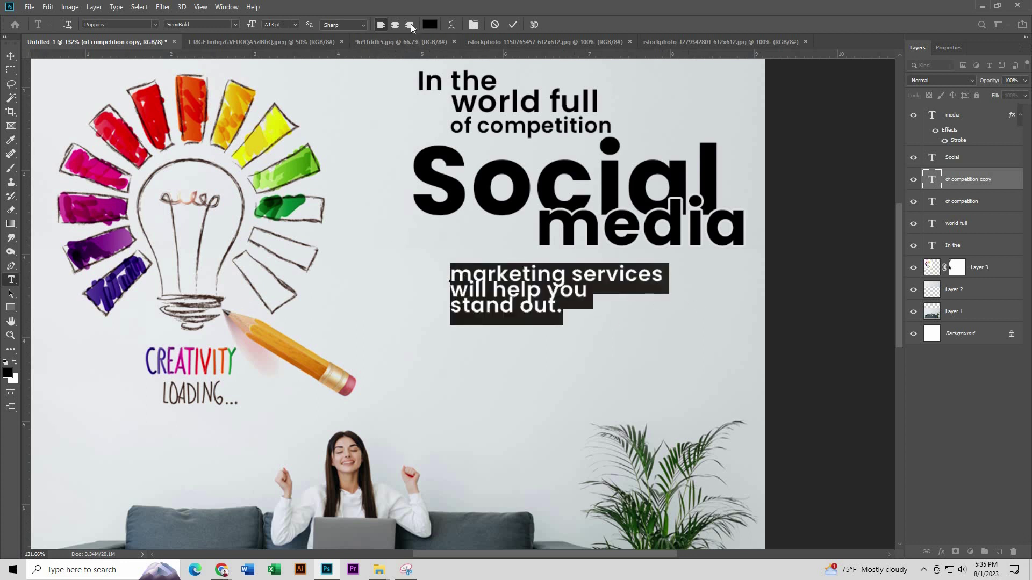
{"action": "left_click", "coordinate": [410, 24]}
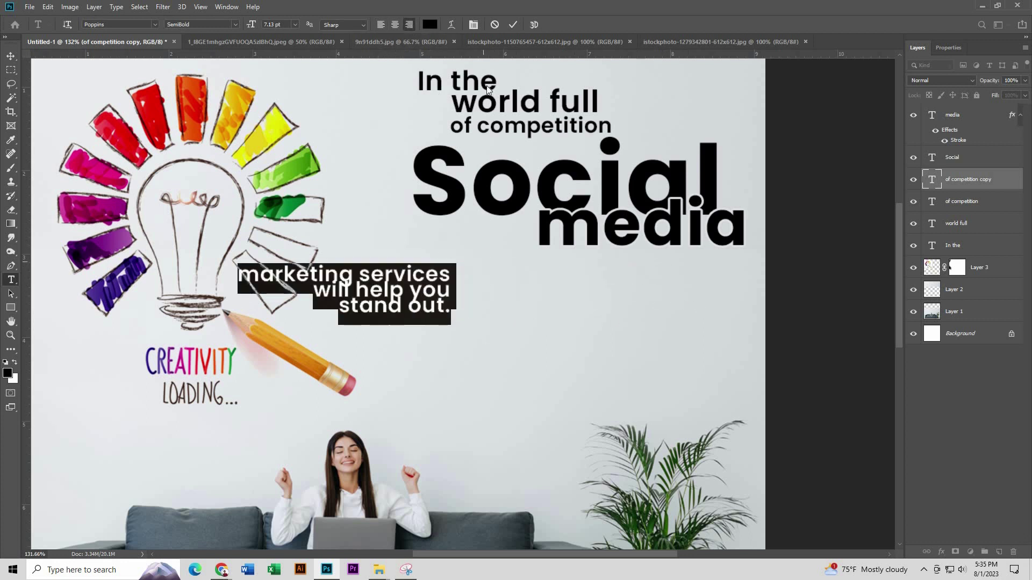
Step: Set the caption's leading to 8 pt in the Character panel and commit the text
{"action": "left_click", "coordinate": [474, 25]}
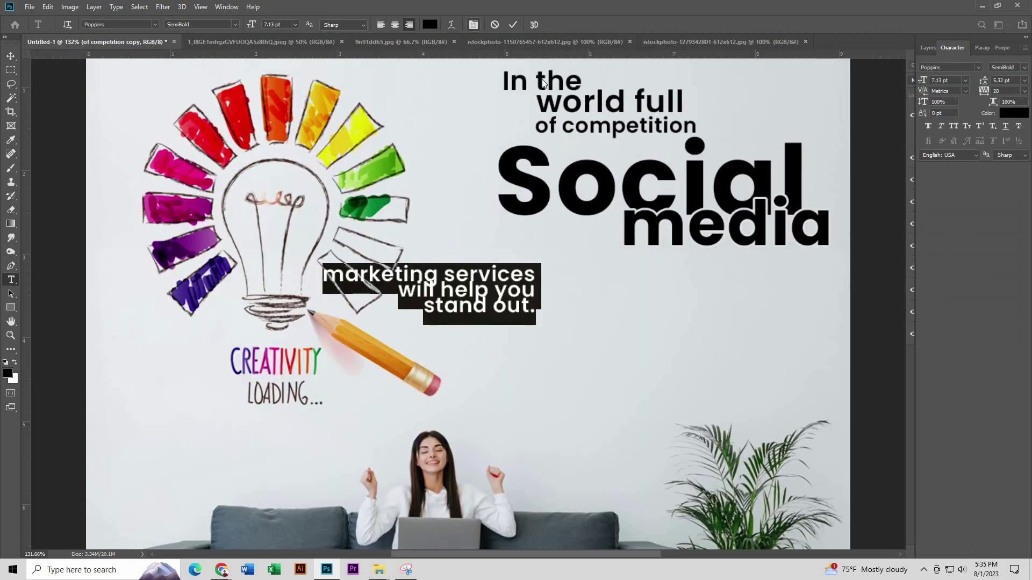
{"action": "left_click", "coordinate": [1024, 68]}
{"action": "left_click", "coordinate": [1024, 67]}
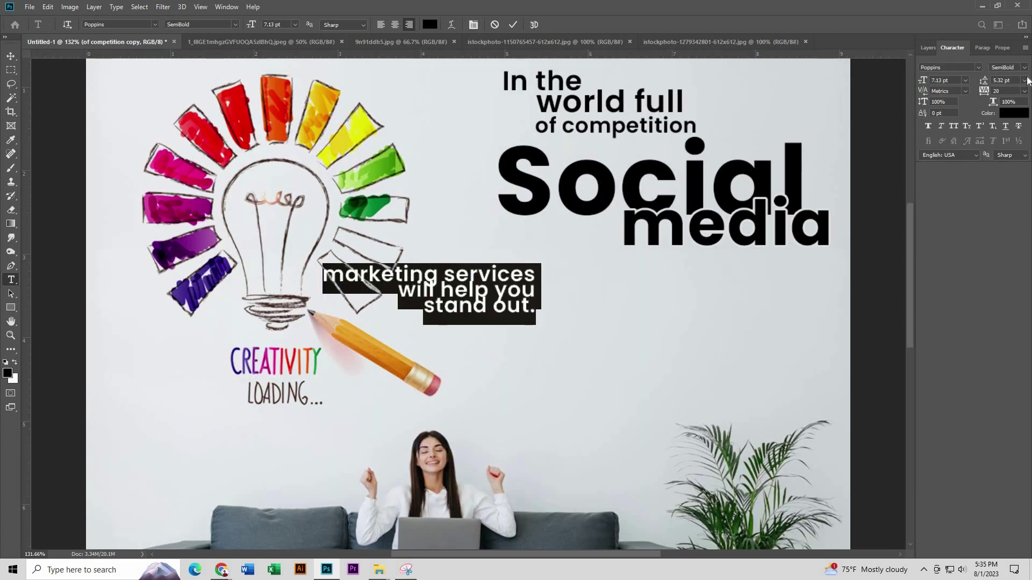
{"action": "left_click", "coordinate": [1005, 86]}
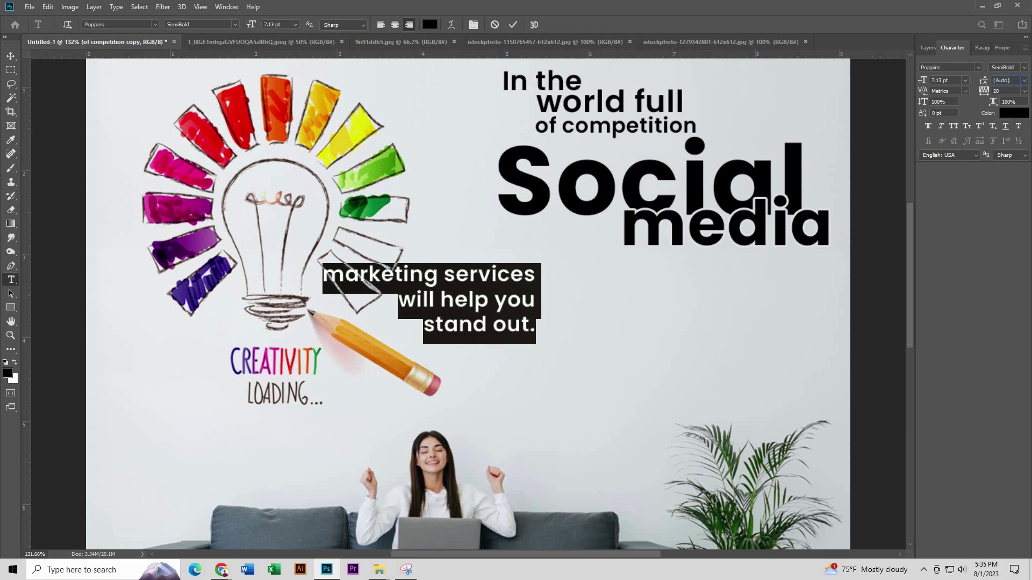
{"action": "left_click", "coordinate": [1025, 81]}
{"action": "left_click", "coordinate": [1005, 136]}
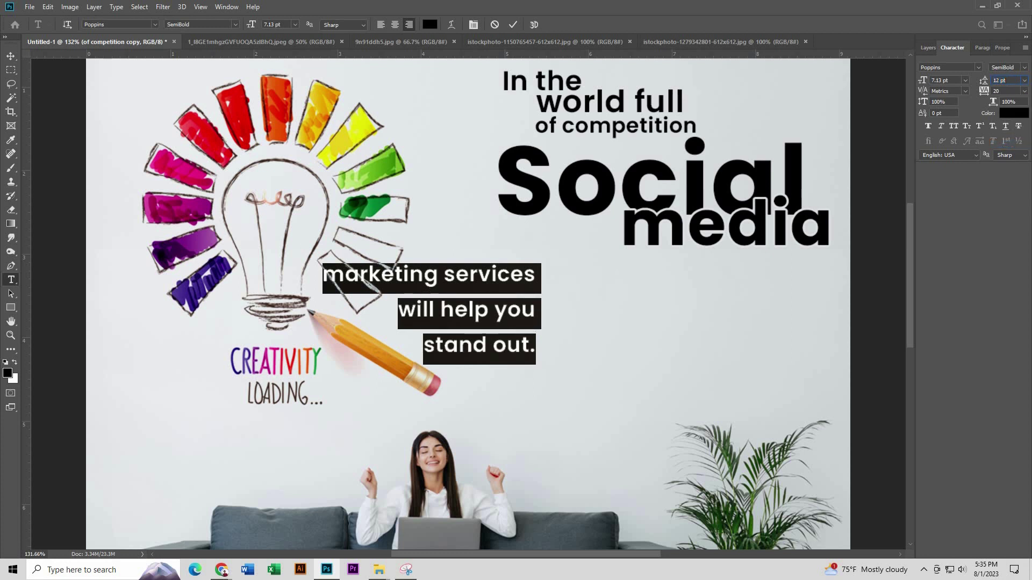
{"action": "left_click_drag", "start_coordinate": [984, 80], "coordinate": [987, 88]}
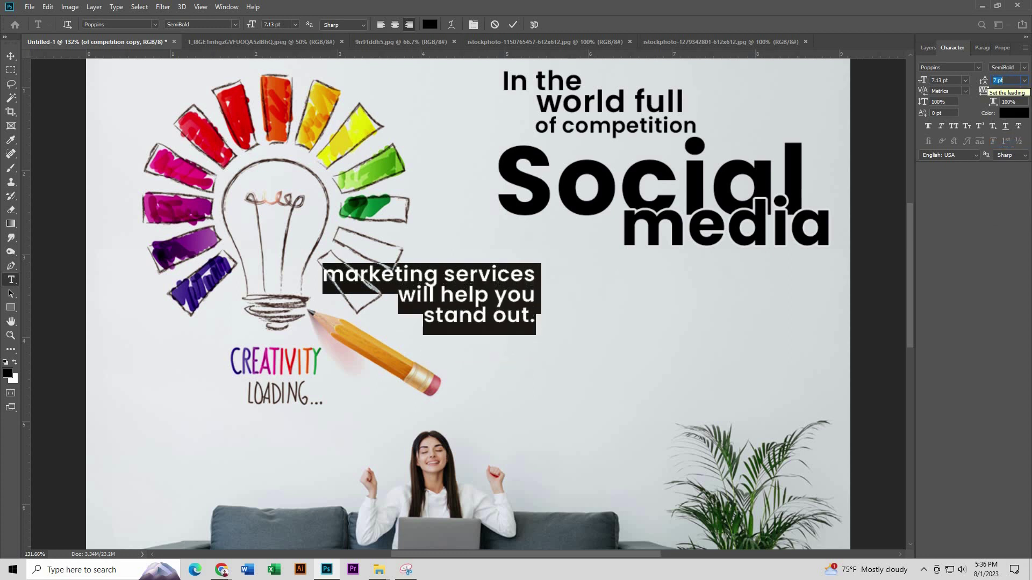
{"action": "key", "text": "Up"}
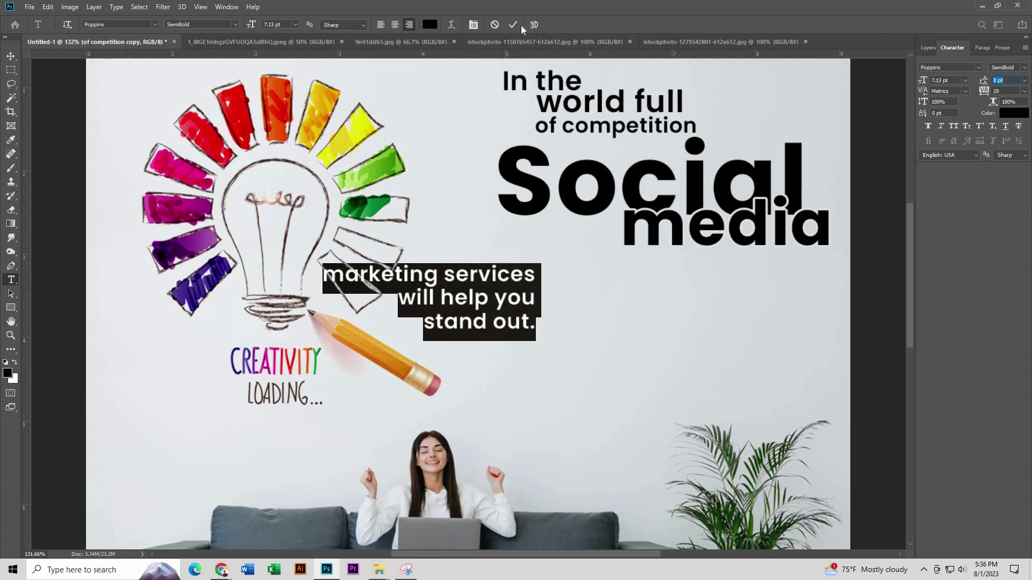
{"action": "key", "text": "ctrl+Return"}
{"action": "key", "text": "v"}
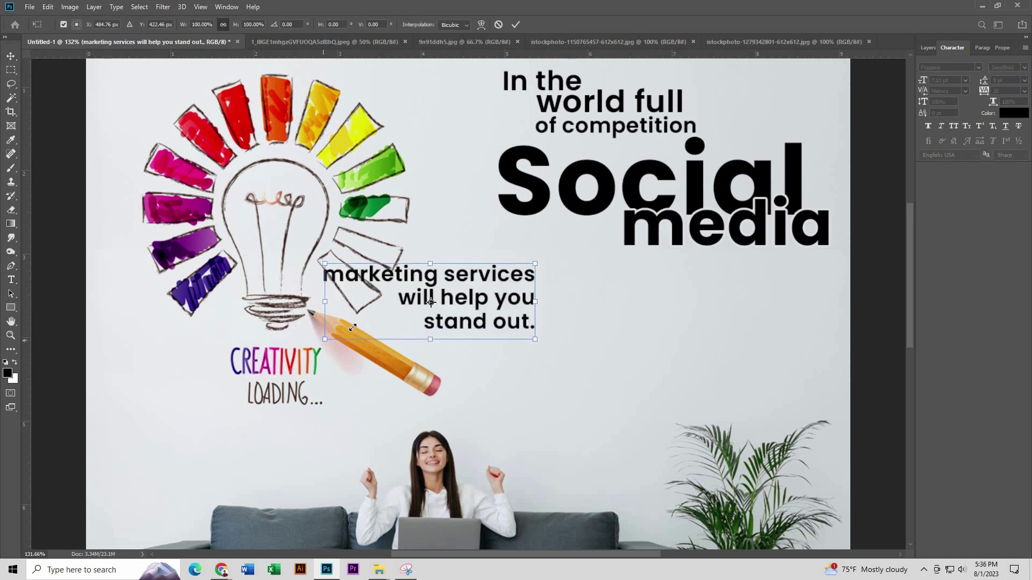
Step: Scale the tagline to about 77% and align it flush right under 'media'
{"action": "left_click_drag", "start_coordinate": [328, 329], "coordinate": [372, 323]}
{"action": "left_click", "coordinate": [516, 25]}
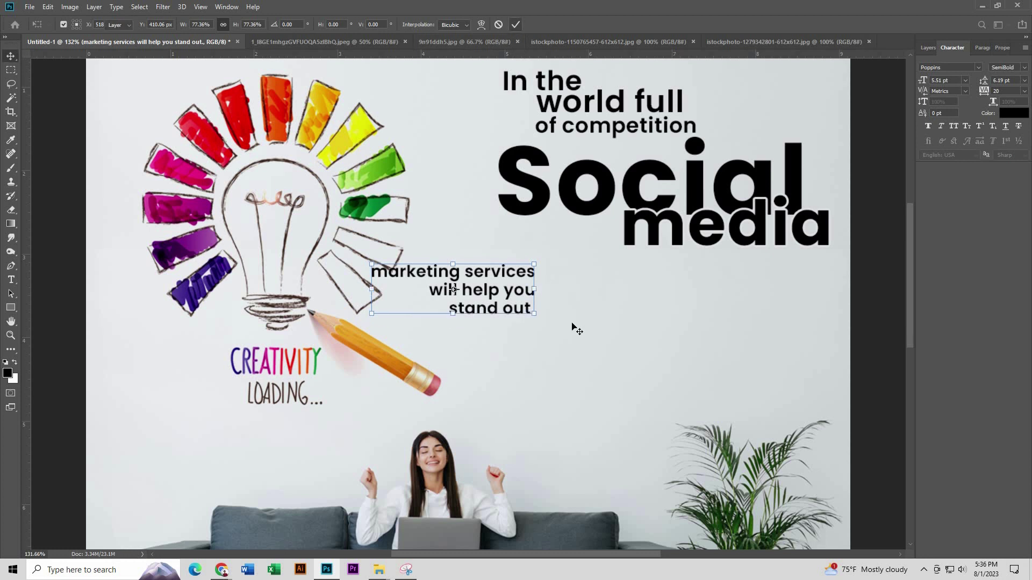
{"action": "left_click_drag", "start_coordinate": [671, 277], "coordinate": [746, 283]}
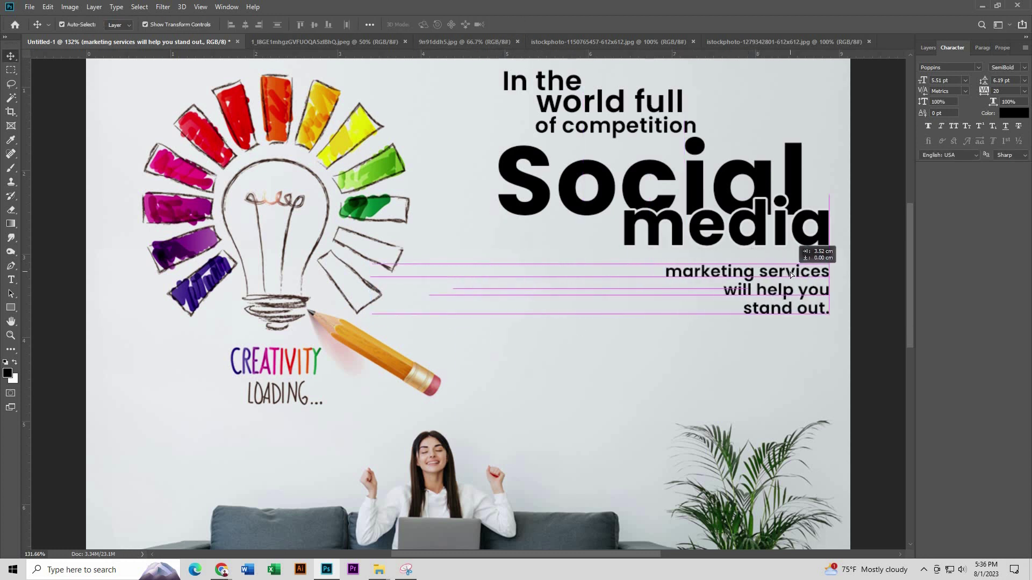
{"action": "scroll", "coordinate": [748, 289], "scroll_direction": "down", "scroll_amount": 5, "text": "alt"}
{"action": "left_click", "coordinate": [687, 246]}
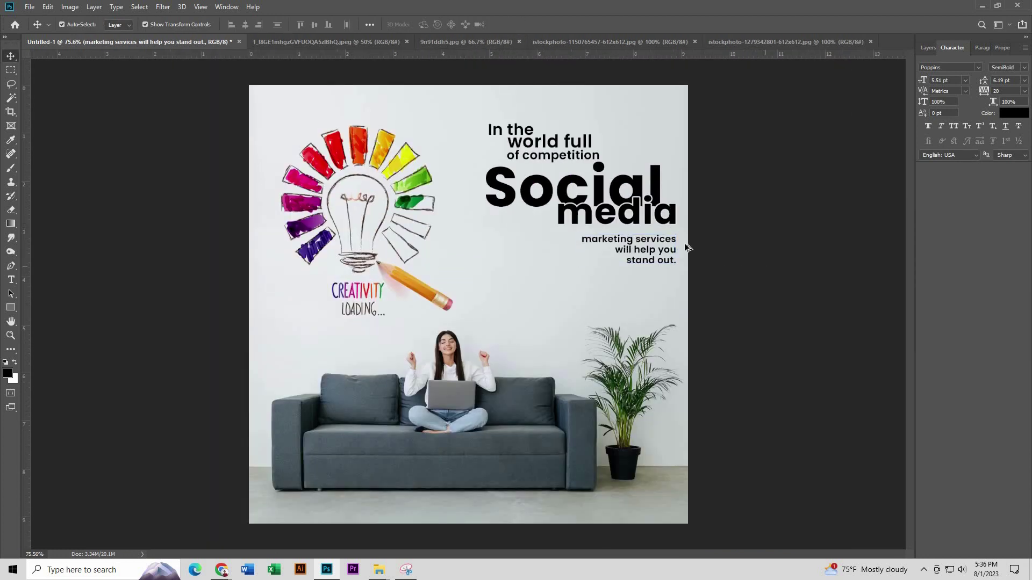
{"action": "scroll", "coordinate": [686, 247], "scroll_direction": "up", "scroll_amount": 5, "text": "alt"}
{"action": "left_click_drag", "start_coordinate": [686, 233], "coordinate": [686, 226]}
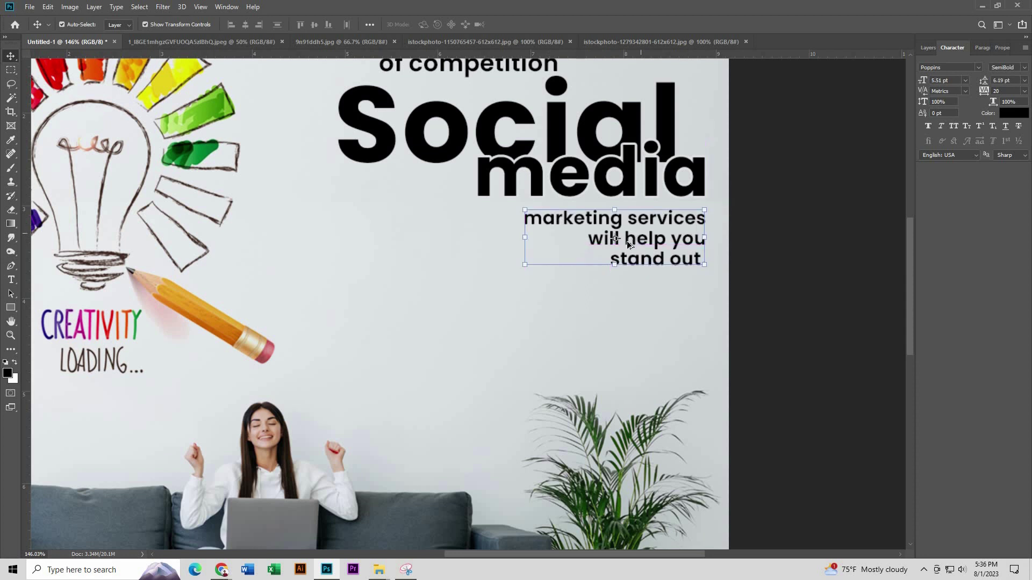
Step: Bring the unused 1_I8GE source image tab to the front
{"action": "scroll", "coordinate": [627, 241], "scroll_direction": "down", "scroll_amount": 5, "text": "alt"}
{"action": "scroll", "coordinate": [625, 279], "scroll_direction": "up", "scroll_amount": 2, "text": "alt"}
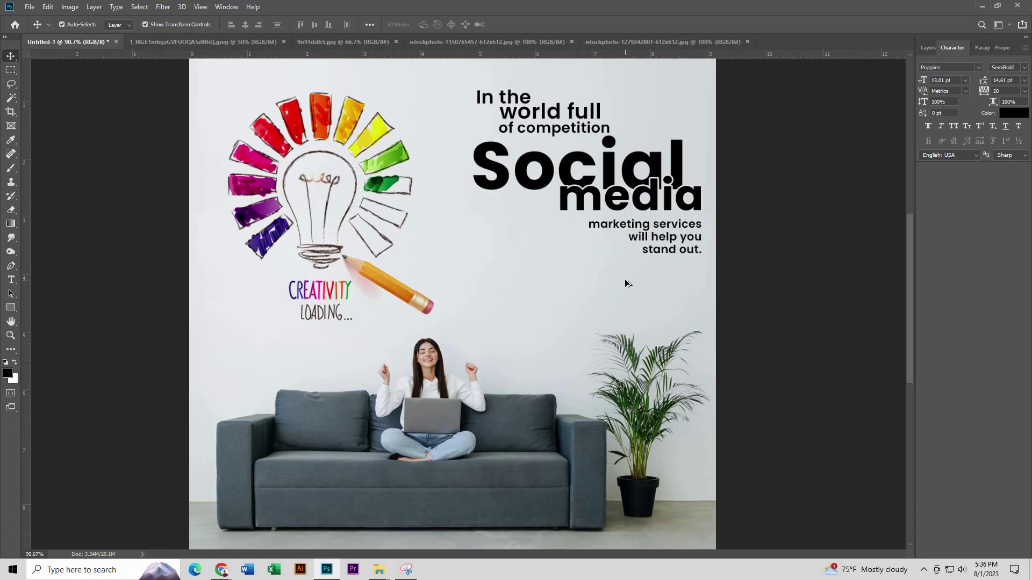
{"action": "scroll", "coordinate": [624, 279], "scroll_direction": "down", "scroll_amount": 2, "text": "alt"}
{"action": "scroll", "coordinate": [554, 284], "scroll_direction": "down", "scroll_amount": 1, "text": "alt"}
{"action": "scroll", "coordinate": [553, 281], "scroll_direction": "up", "scroll_amount": 2, "text": "alt"}
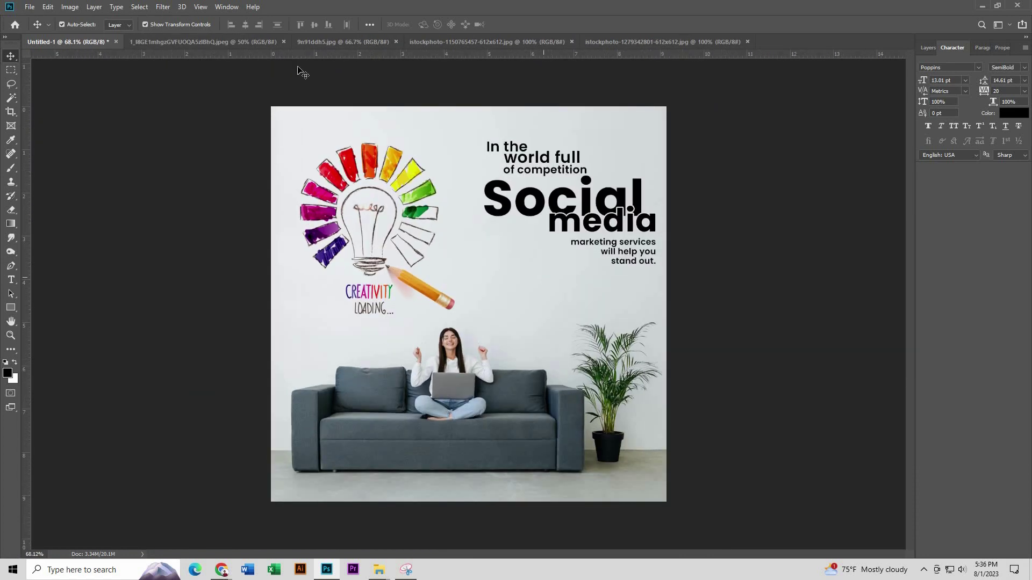
{"action": "left_click", "coordinate": [229, 47]}
Step: Close the unused source, bring the laughing emoji into the ad, and scale it to about 46%
{"action": "left_click", "coordinate": [284, 42]}
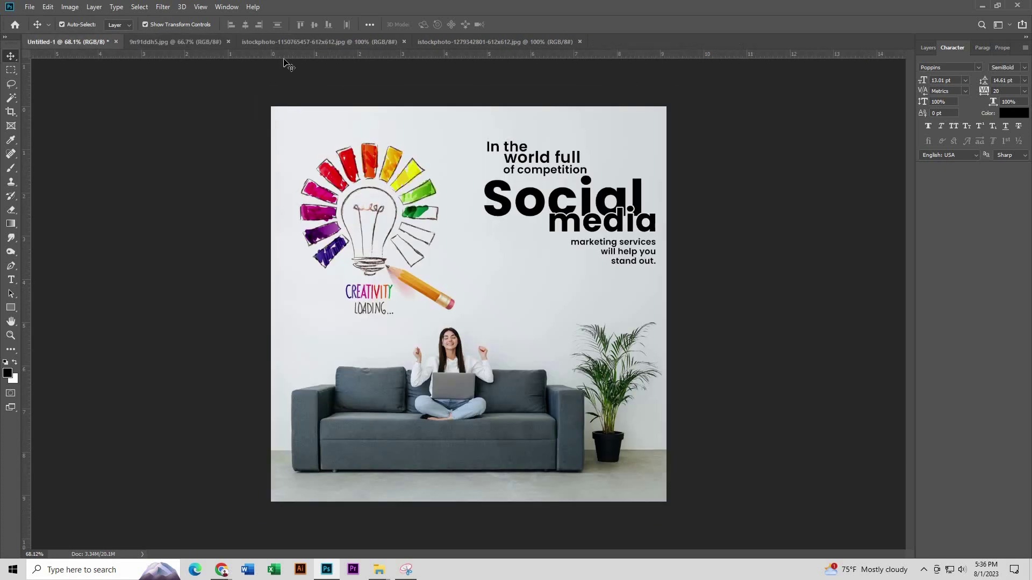
{"action": "left_click", "coordinate": [187, 38]}
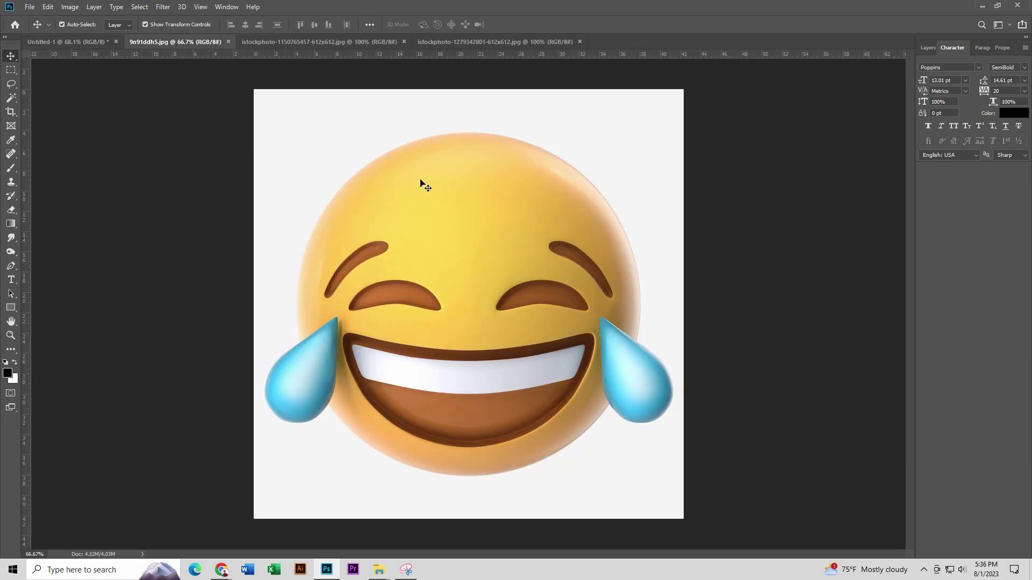
{"action": "left_click", "coordinate": [86, 42]}
{"action": "key", "text": "ctrl+minus"}
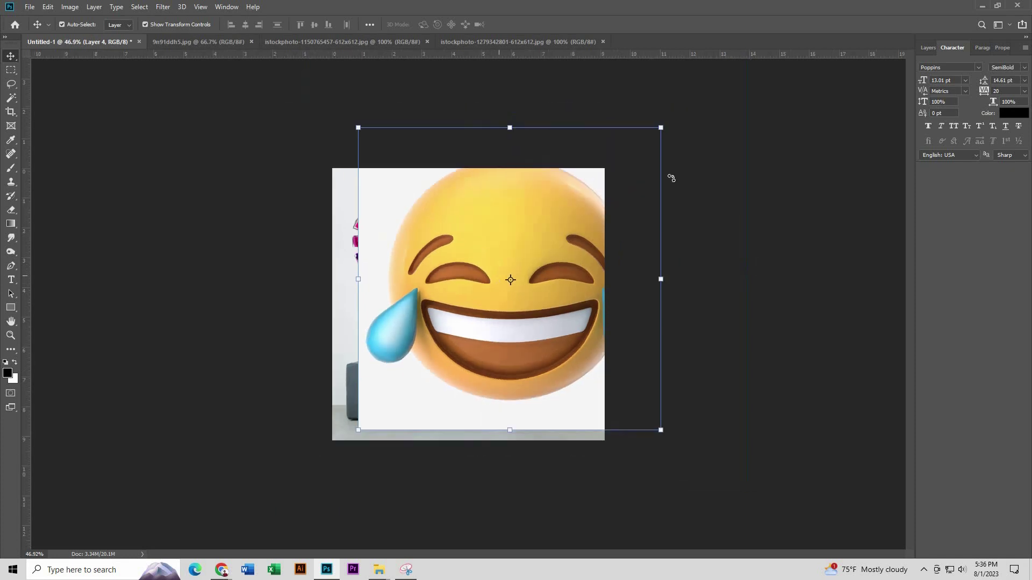
{"action": "left_click_drag", "start_coordinate": [551, 239], "coordinate": [496, 292]}
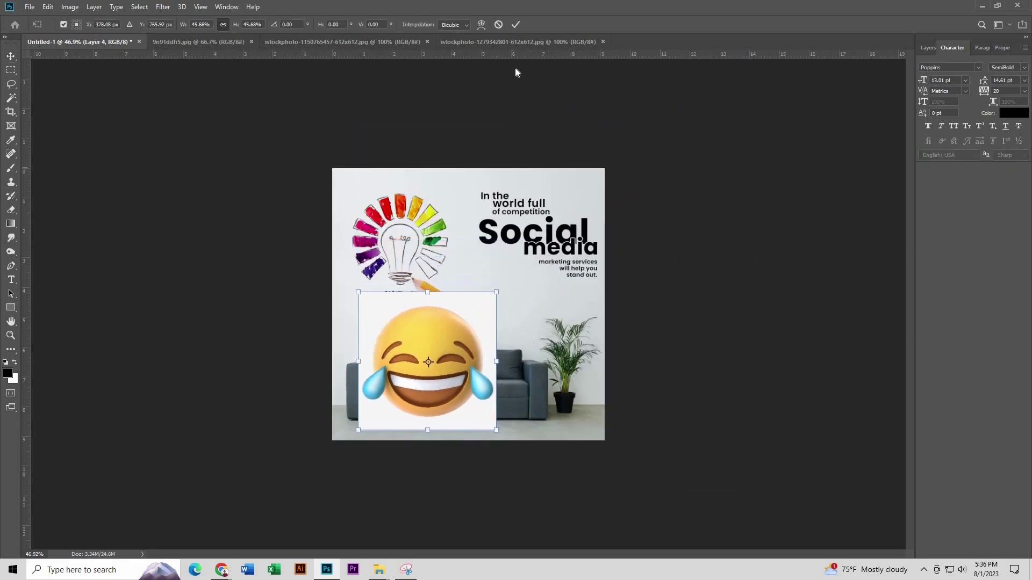
{"action": "key", "text": "Return"}
{"action": "key", "text": "ctrl+plus"}
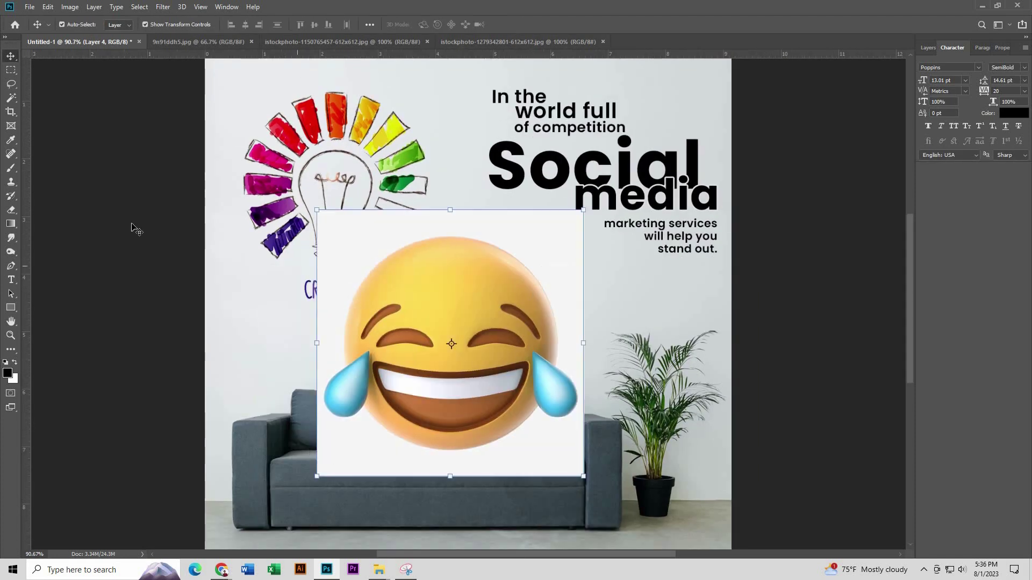
Step: Delete the emoji's white background using a Magic Wand selection
{"action": "left_click", "coordinate": [10, 98]}
{"action": "right_click", "coordinate": [9, 98]}
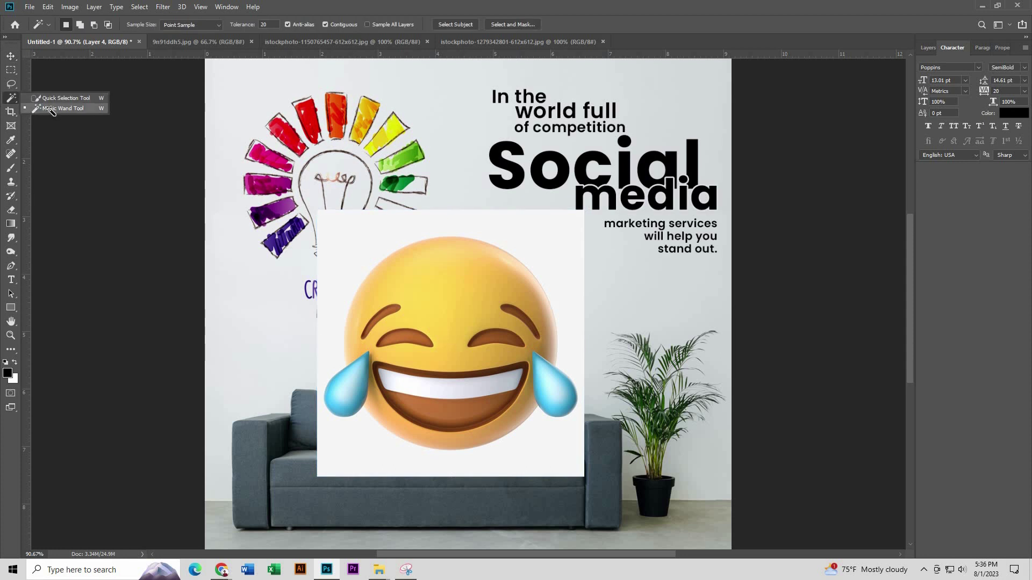
{"action": "left_click", "coordinate": [50, 108]}
{"action": "scroll", "coordinate": [532, 375], "scroll_direction": "down", "scroll_amount": 1}
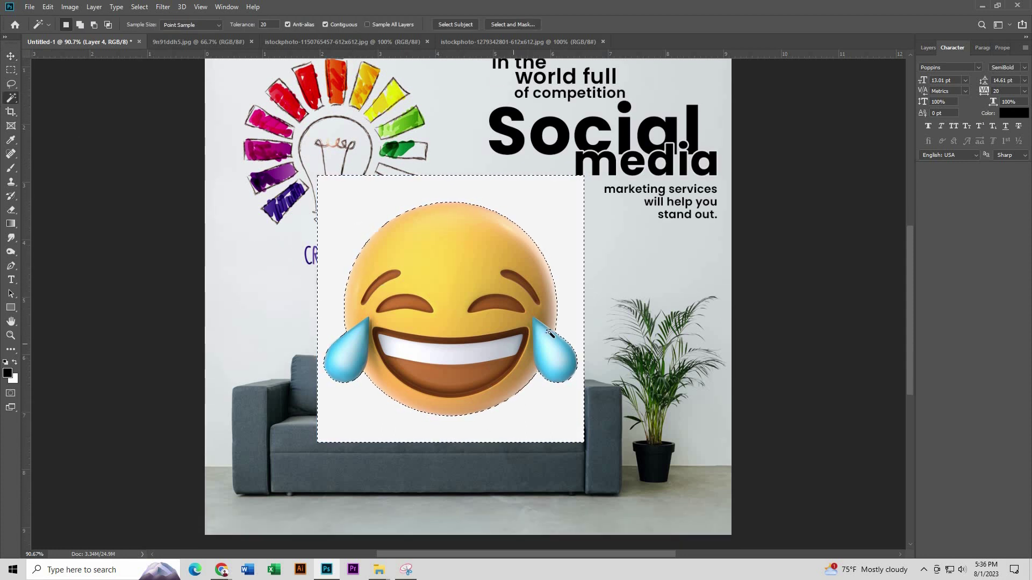
{"action": "key", "text": "Delete"}
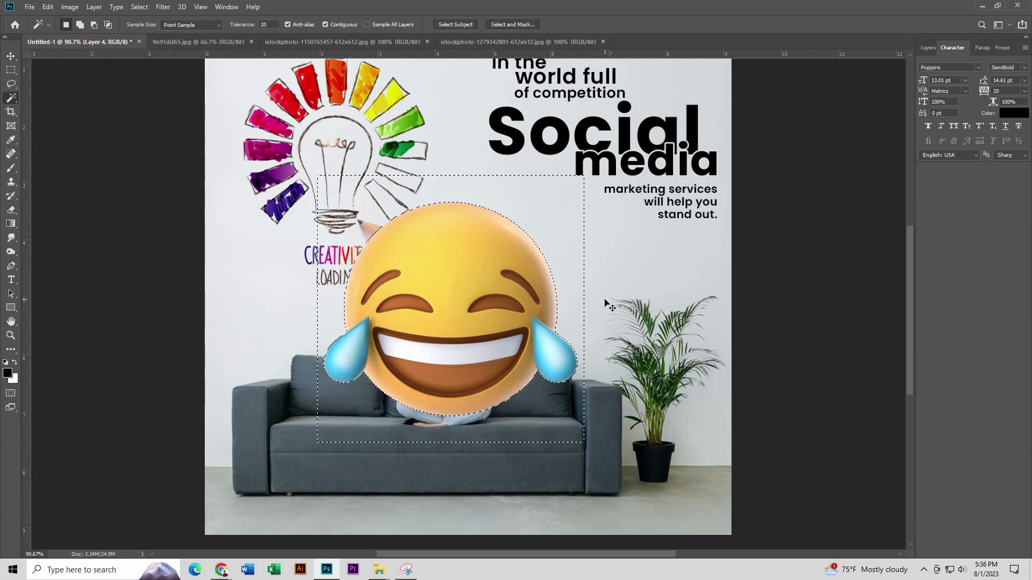
{"action": "key", "text": "v"}
{"action": "key", "text": "ctrl+d"}
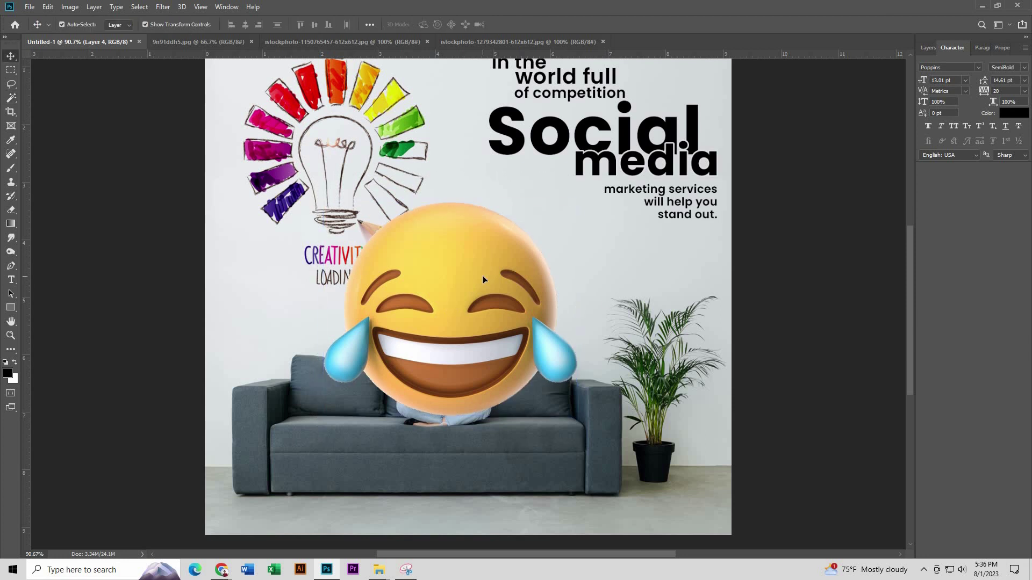
{"action": "left_click", "coordinate": [482, 279]}
{"action": "key", "text": "ctrl+l"}
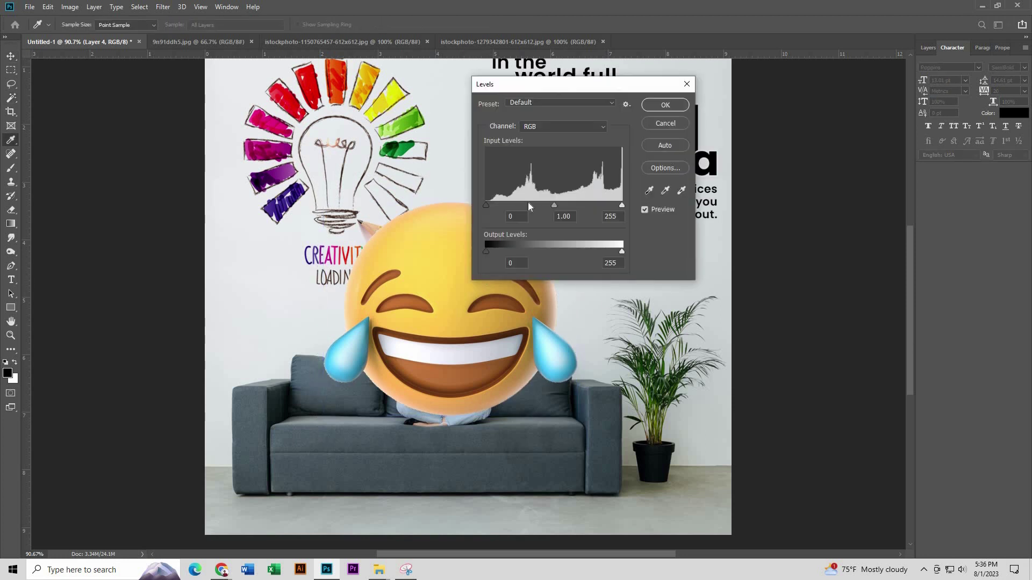
Step: Darken the emoji's midtones in Levels and scale it down to icon size
{"action": "left_click_drag", "start_coordinate": [556, 206], "coordinate": [575, 207]}
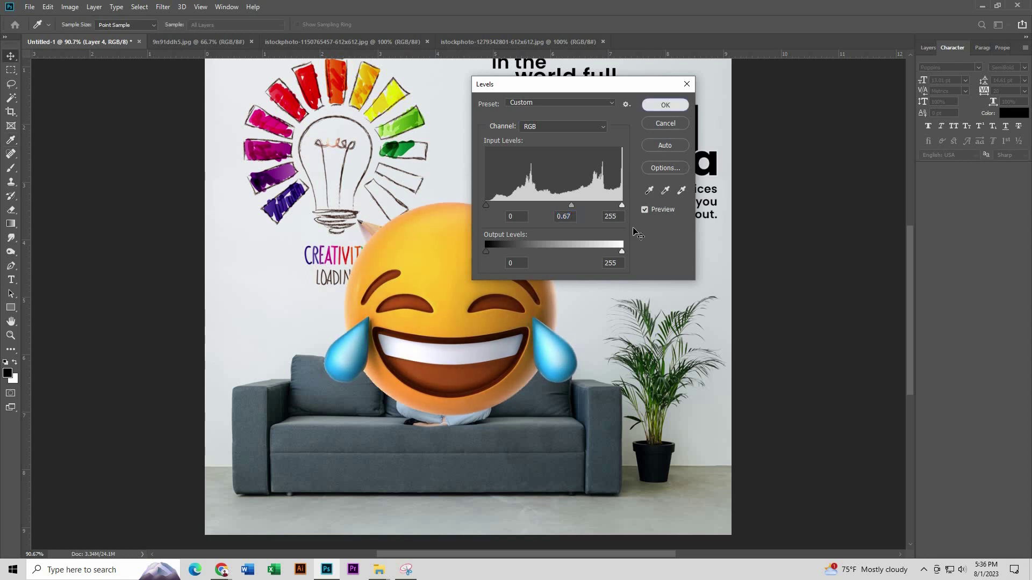
{"action": "left_click", "coordinate": [665, 105]}
{"action": "left_click_drag", "start_coordinate": [513, 243], "coordinate": [364, 369]}
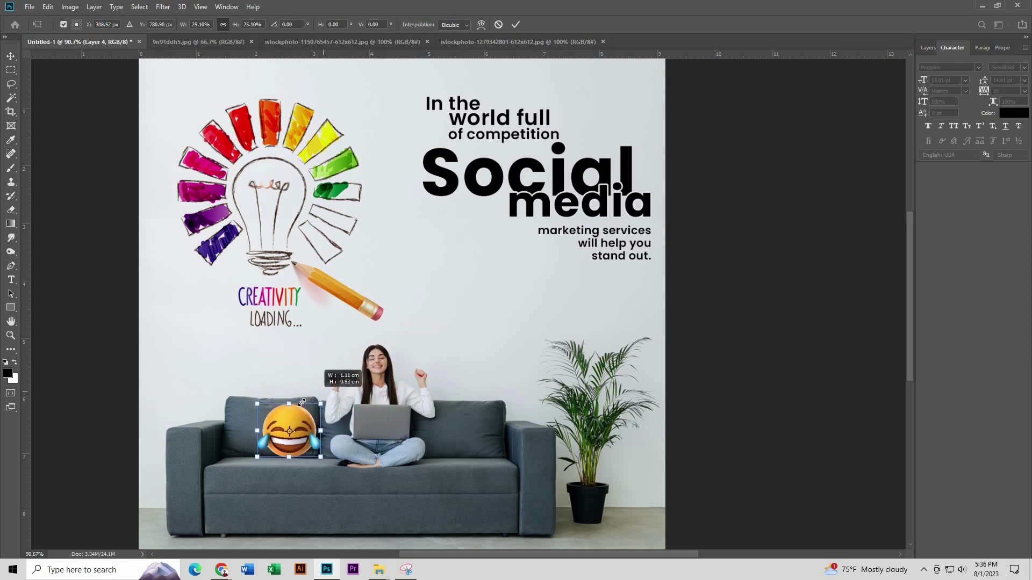
{"action": "left_click_drag", "start_coordinate": [363, 369], "coordinate": [307, 415]}
{"action": "key", "text": "Return"}
Step: Place the emoji inside the 'o' of 'Social' and resize it to fit
{"action": "left_click_drag", "start_coordinate": [299, 453], "coordinate": [579, 156]}
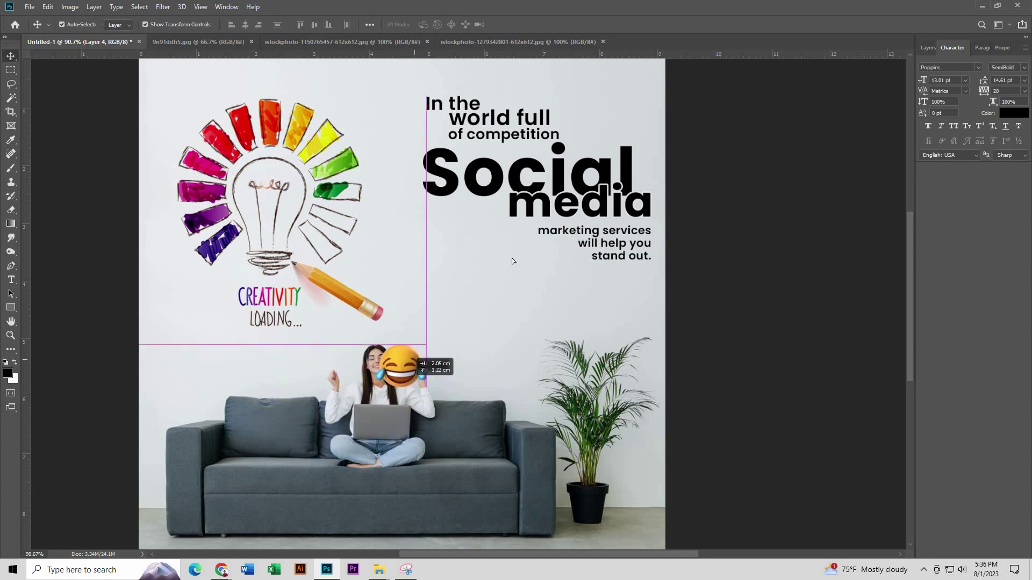
{"action": "scroll", "coordinate": [690, 200], "scroll_direction": "up", "scroll_amount": 3}
{"action": "scroll", "coordinate": [690, 200], "scroll_direction": "up", "scroll_amount": 2}
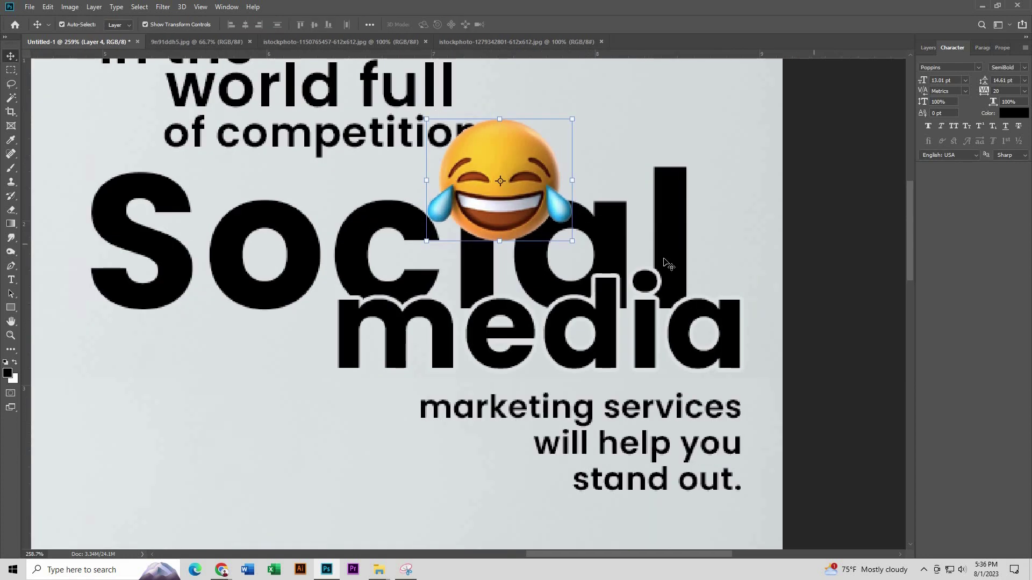
{"action": "left_click_drag", "start_coordinate": [460, 125], "coordinate": [209, 200]}
{"action": "scroll", "coordinate": [210, 200], "scroll_direction": "up", "scroll_amount": 3}
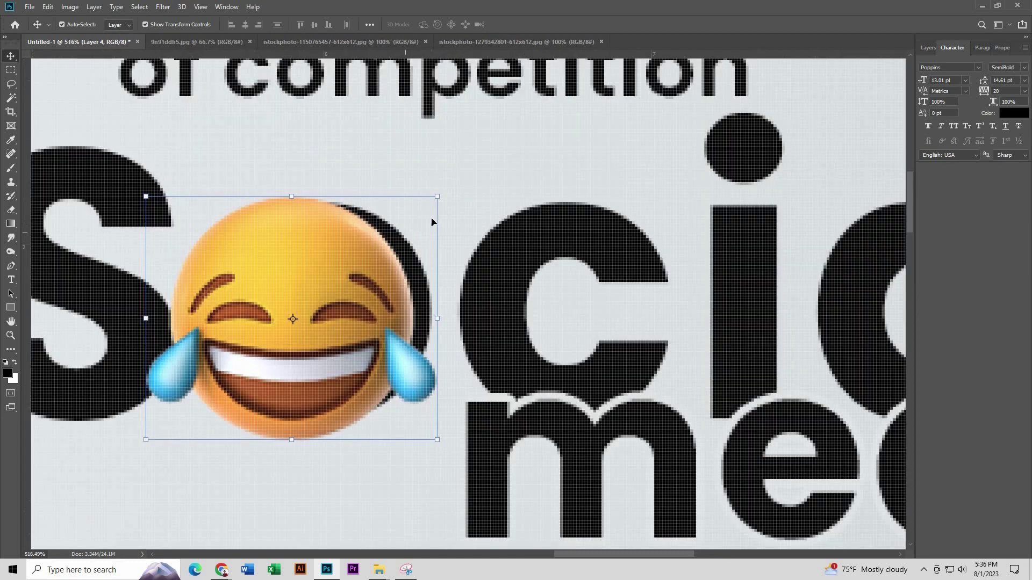
{"action": "left_click_drag", "start_coordinate": [394, 267], "coordinate": [333, 302]}
{"action": "key", "text": "Return"}
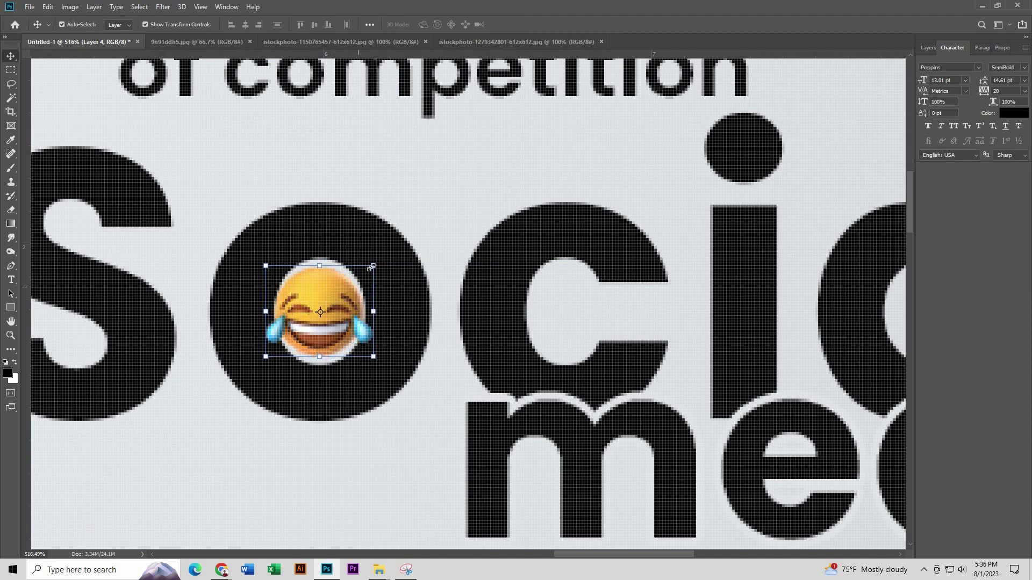
{"action": "left_click_drag", "start_coordinate": [383, 260], "coordinate": [397, 247]}
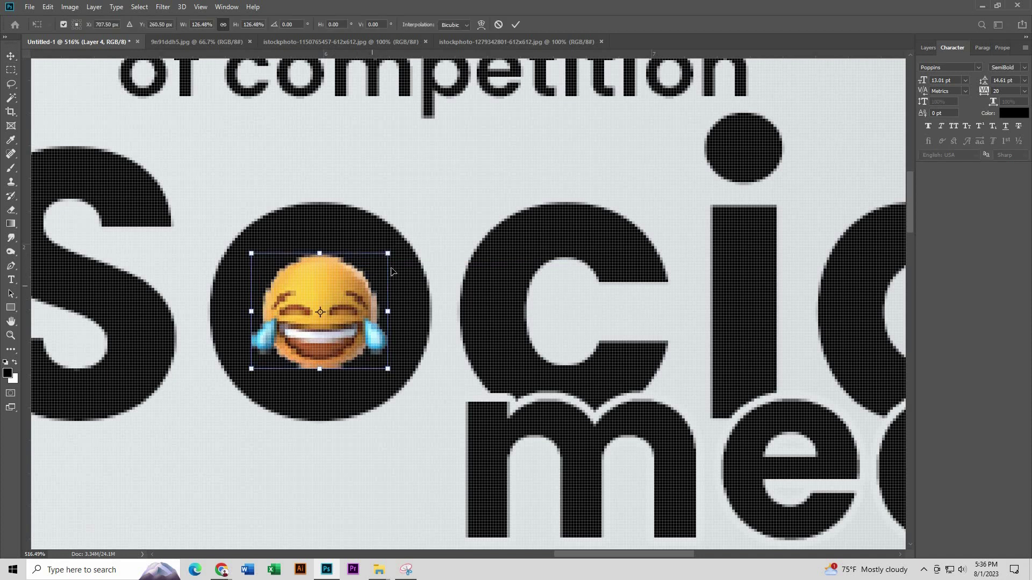
{"action": "key", "text": "Return"}
{"action": "scroll", "coordinate": [295, 282], "scroll_direction": "down", "scroll_amount": 4}
{"action": "scroll", "coordinate": [295, 283], "scroll_direction": "down", "scroll_amount": 2}
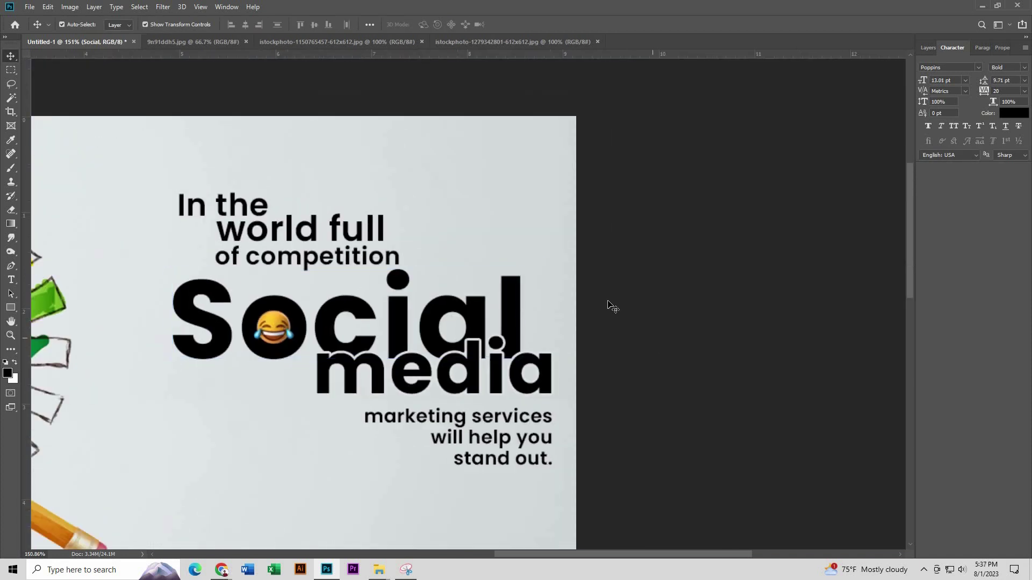
{"action": "scroll", "coordinate": [613, 307], "scroll_direction": "down", "scroll_amount": 3}
{"action": "scroll", "coordinate": [668, 223], "scroll_direction": "up", "scroll_amount": 3}
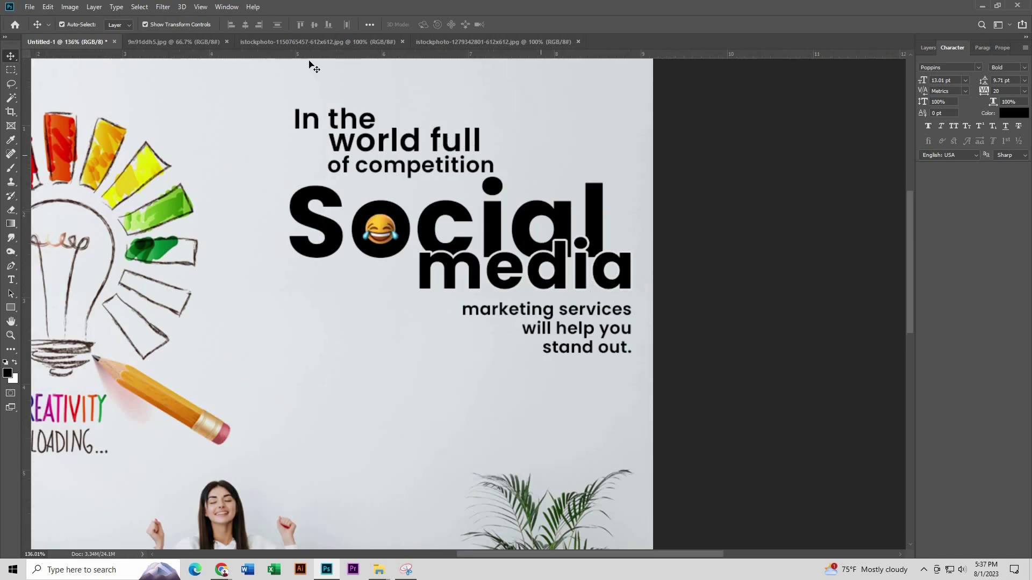
Step: Bring the red heart bubble image into the ad and delete its white background
{"action": "left_click", "coordinate": [204, 41]}
{"action": "left_click", "coordinate": [282, 43]}
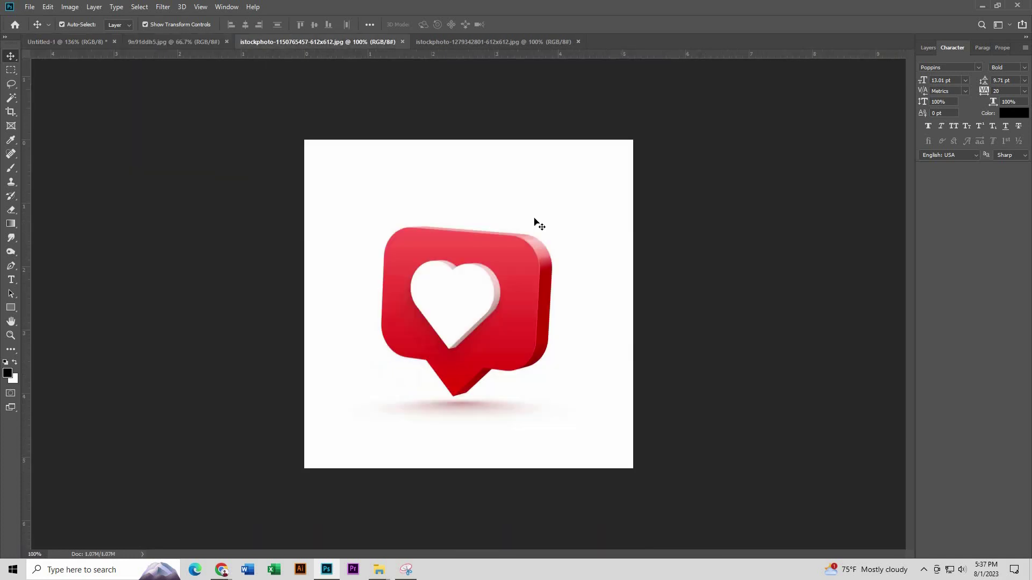
{"action": "mouse_move", "coordinate": [308, 185]}
{"action": "left_mouse_down"}
{"action": "mouse_move", "coordinate": [91, 47]}
{"action": "mouse_move", "coordinate": [521, 306]}
{"action": "left_mouse_up"}
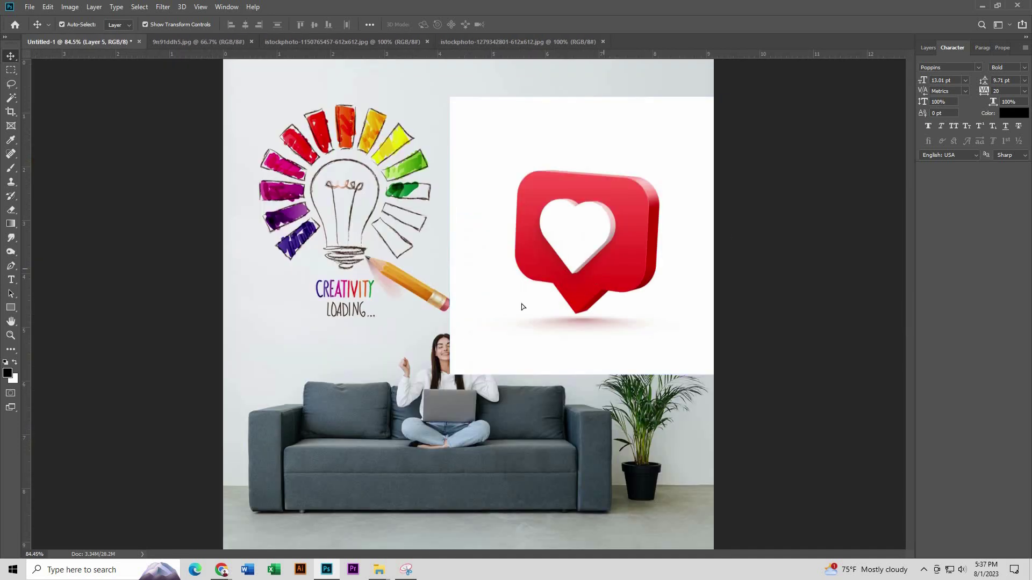
{"action": "left_click", "coordinate": [12, 98]}
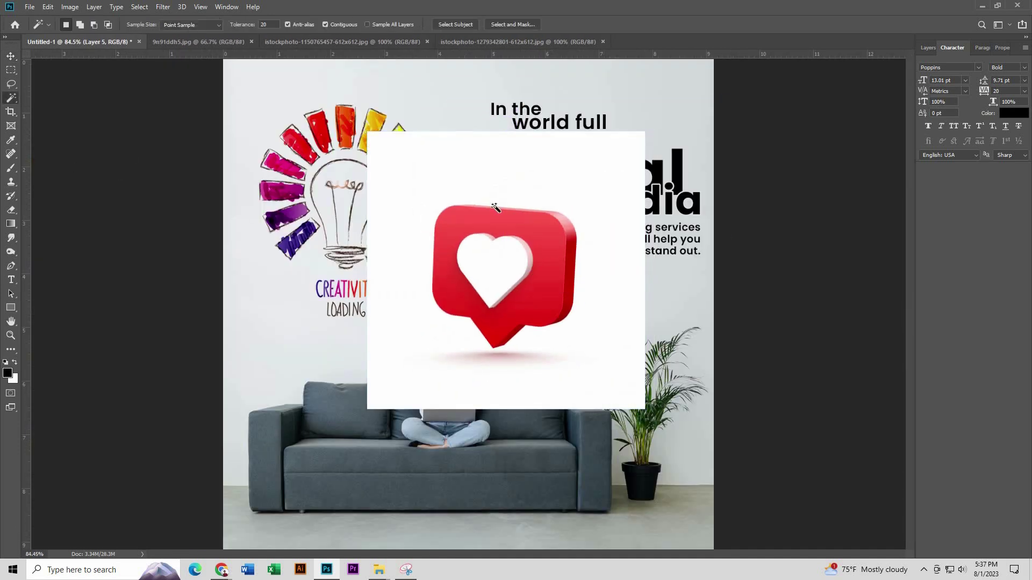
{"action": "left_click", "coordinate": [558, 169]}
{"action": "key", "text": "Delete"}
{"action": "key", "text": "ctrl+d"}
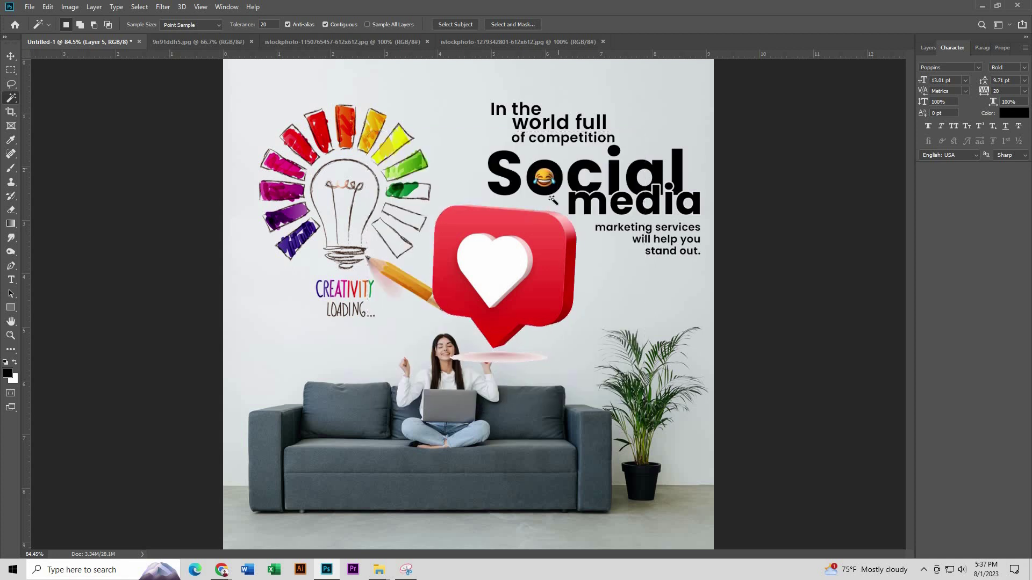
Step: Erase the pink streak over the woman's raised fist and fit the poster in the window
{"action": "scroll", "coordinate": [515, 364], "scroll_direction": "up", "scroll_amount": 3}
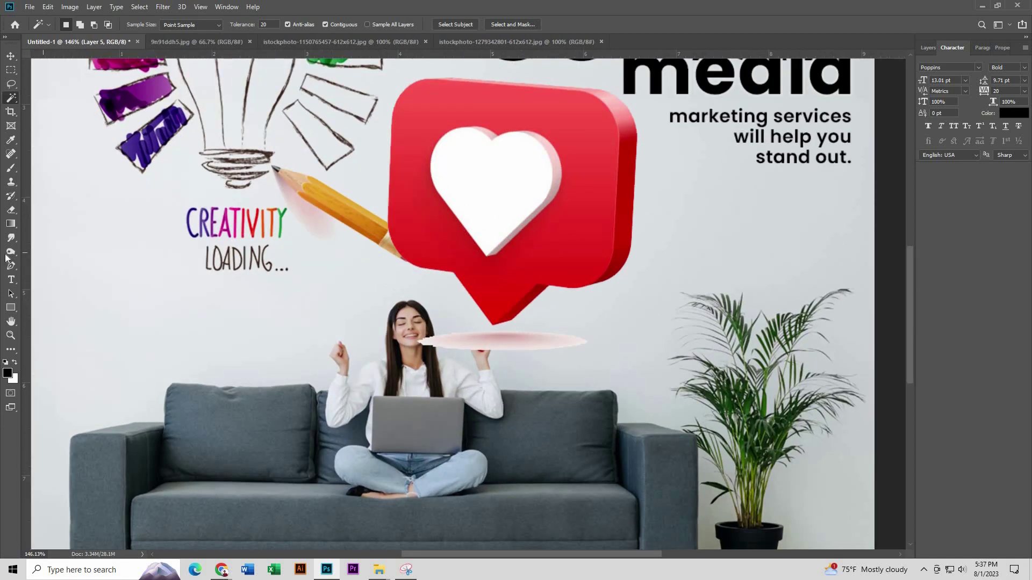
{"action": "left_click", "coordinate": [11, 209]}
{"action": "left_click_drag", "start_coordinate": [484, 371], "coordinate": [570, 371]}
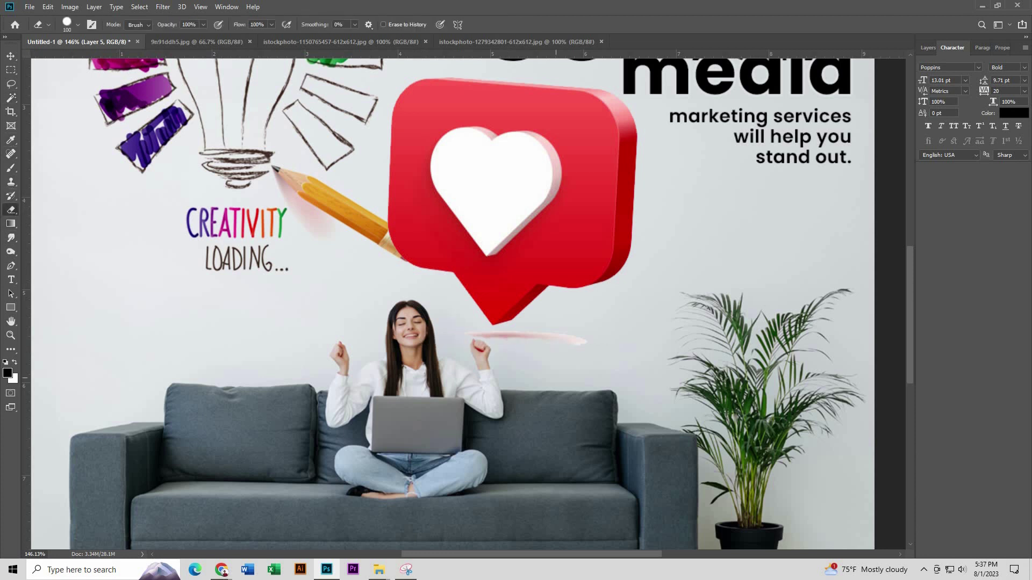
{"action": "key", "text": "v"}
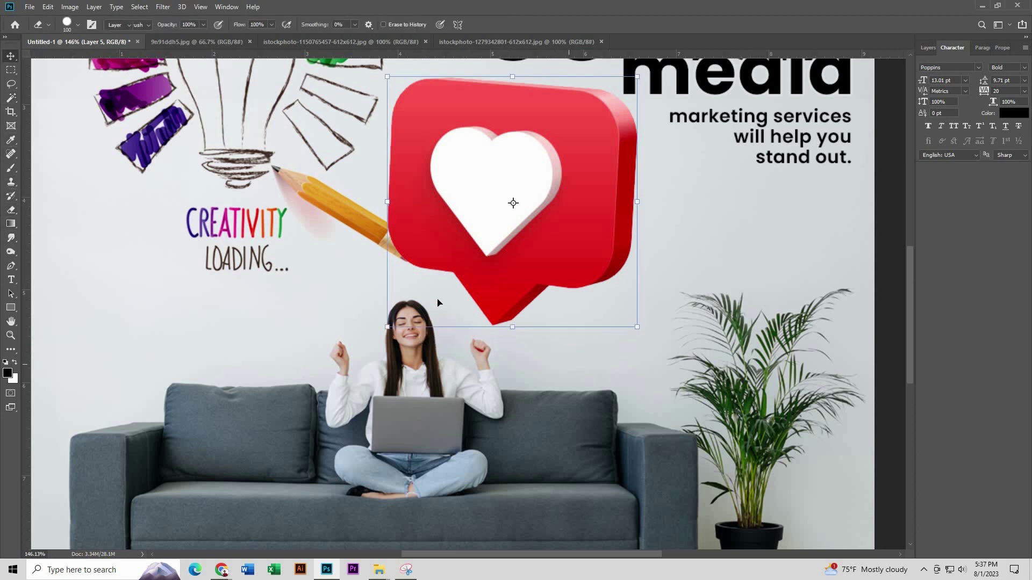
{"action": "key", "text": "ctrl+0"}
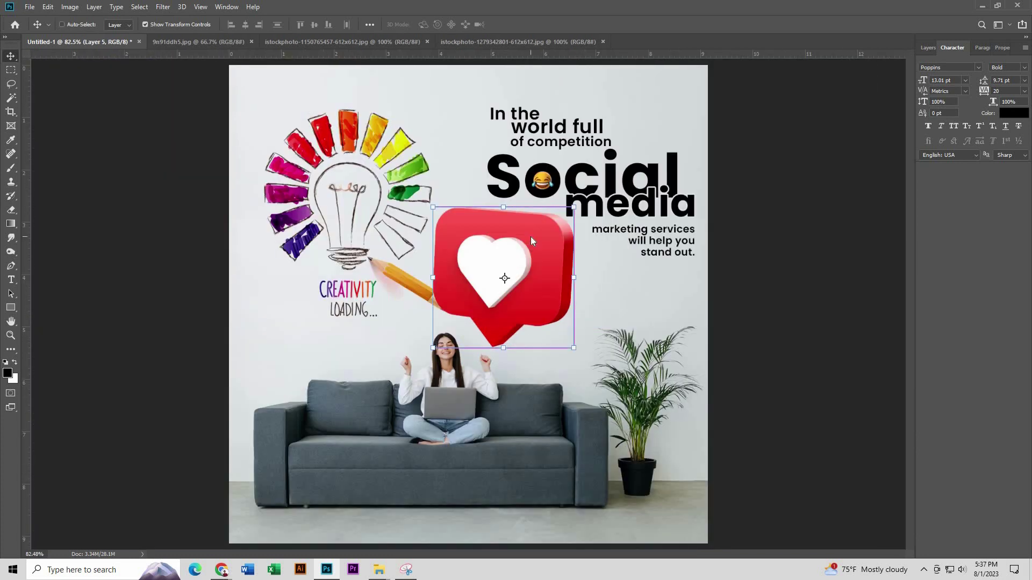
{"action": "key", "text": "ctrl+l"}
Step: Darken the heart's midtones to 0.80, shrink it, and tilt it about 12° beside the 'l' of Social
{"action": "left_click_drag", "start_coordinate": [556, 207], "coordinate": [563, 206]}
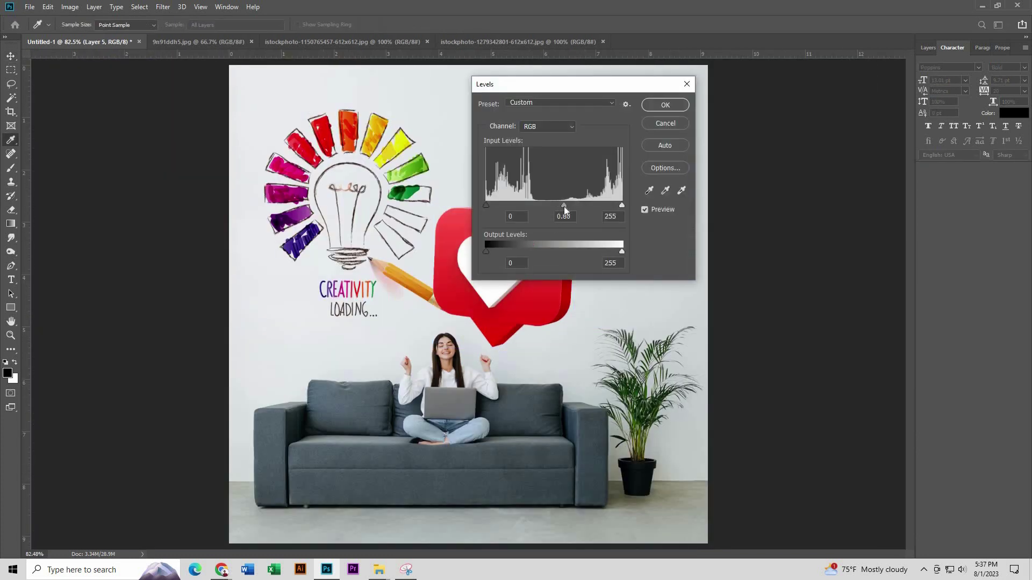
{"action": "left_click", "coordinate": [672, 104]}
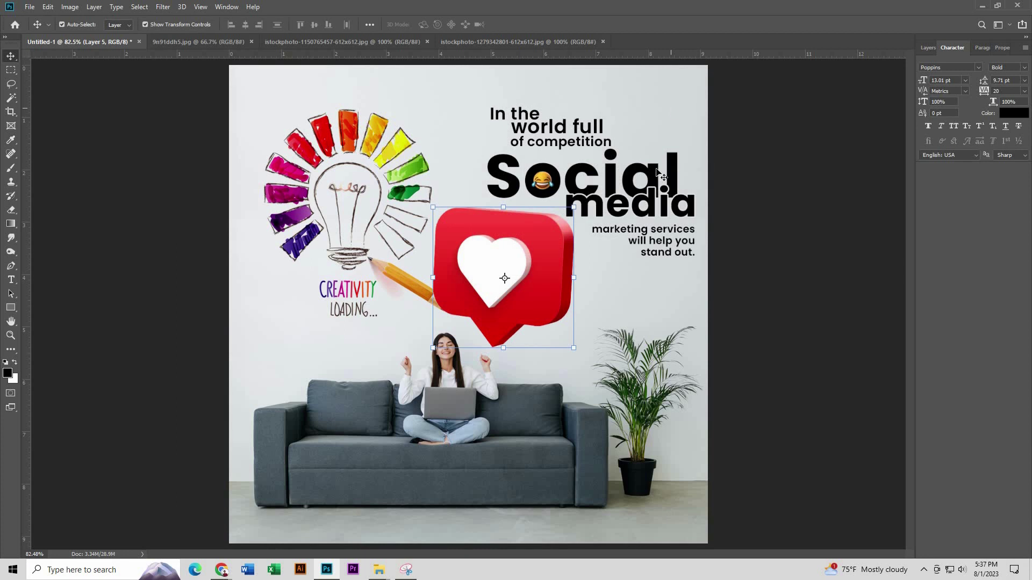
{"action": "left_click_drag", "start_coordinate": [553, 252], "coordinate": [691, 144]}
{"action": "scroll", "coordinate": [694, 129], "scroll_direction": "up", "scroll_amount": 5}
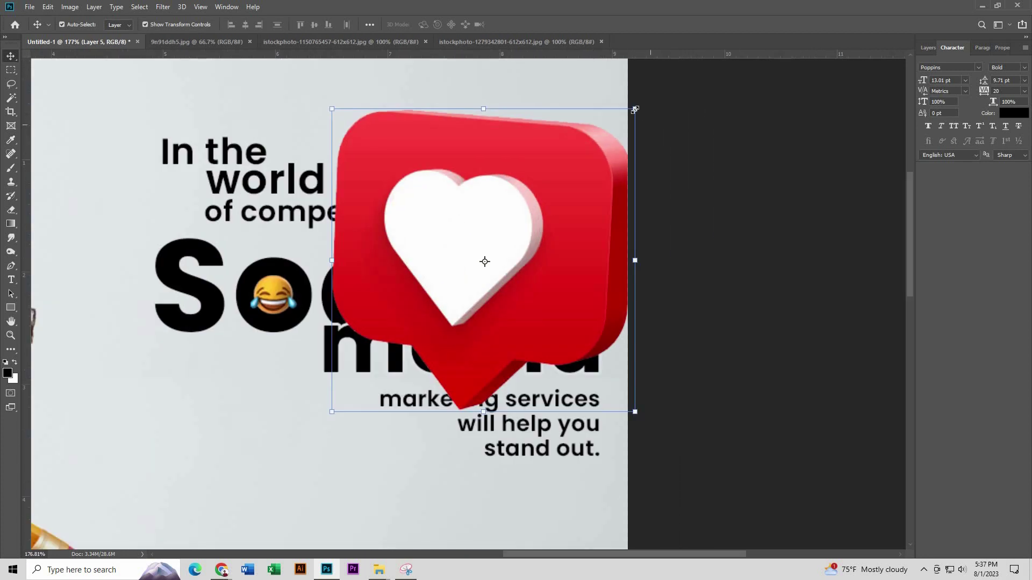
{"action": "left_click_drag", "start_coordinate": [572, 188], "coordinate": [564, 246]}
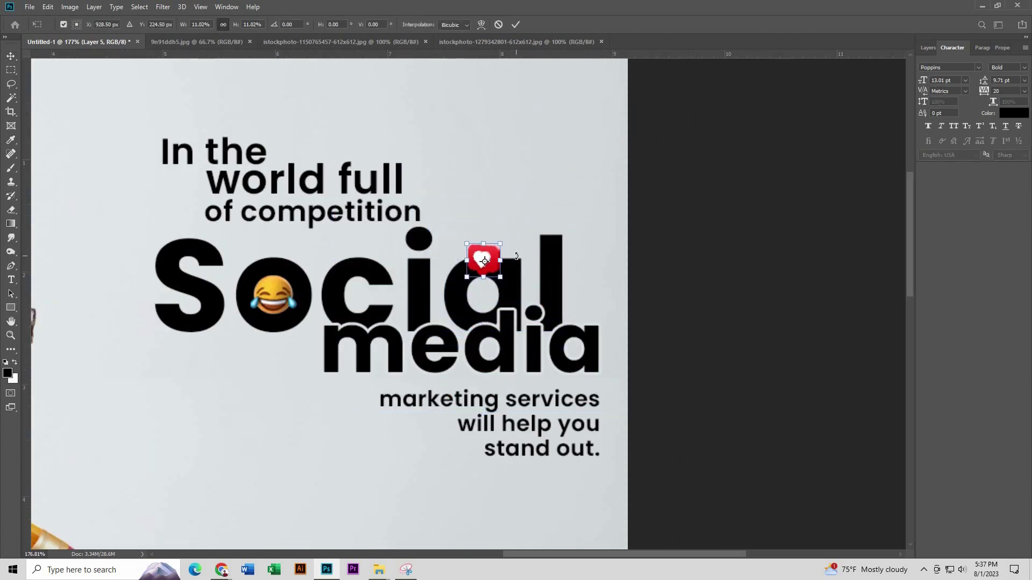
{"action": "scroll", "coordinate": [559, 295], "scroll_direction": "up", "scroll_amount": 5}
{"action": "left_click_drag", "start_coordinate": [433, 231], "coordinate": [614, 319]}
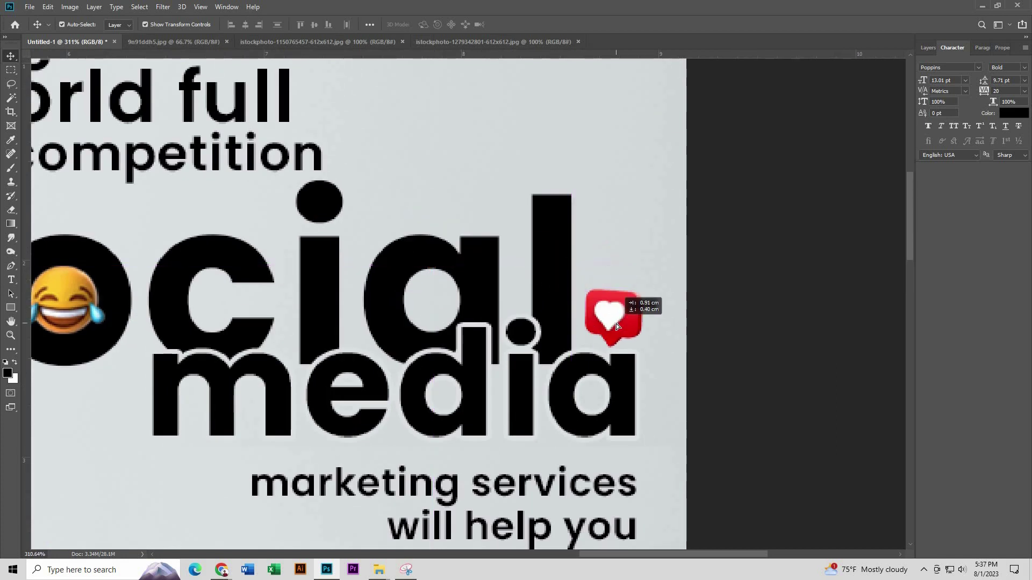
{"action": "scroll", "coordinate": [644, 314], "scroll_direction": "up", "scroll_amount": 1}
{"action": "left_click_drag", "start_coordinate": [645, 280], "coordinate": [653, 295]}
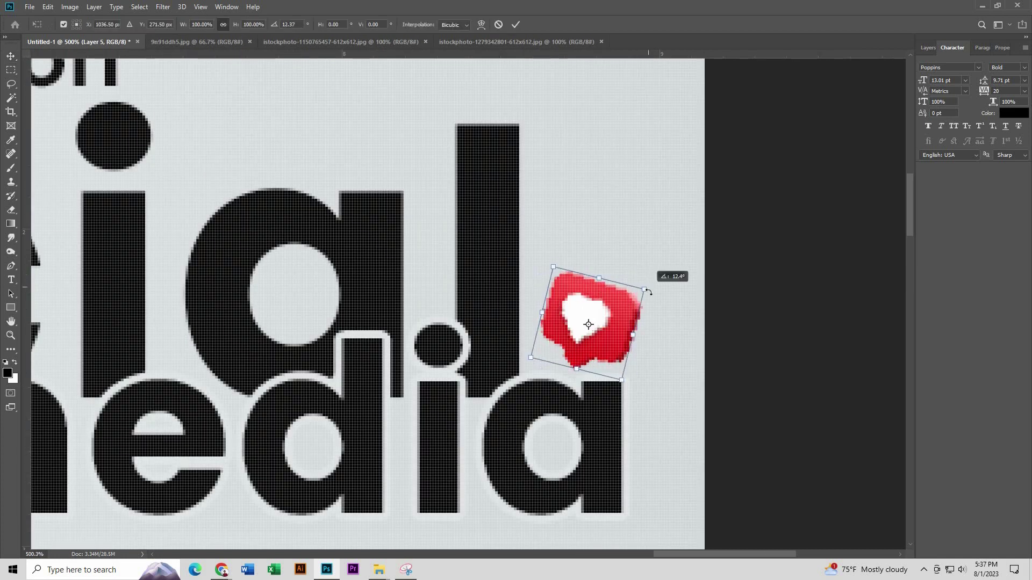
{"action": "key", "text": "Return"}
Step: Stack two rotated heart copies above it, the top one tilted about 24° clockwise
{"action": "left_click_drag", "start_coordinate": [594, 305], "coordinate": [603, 212], "text": "alt"}
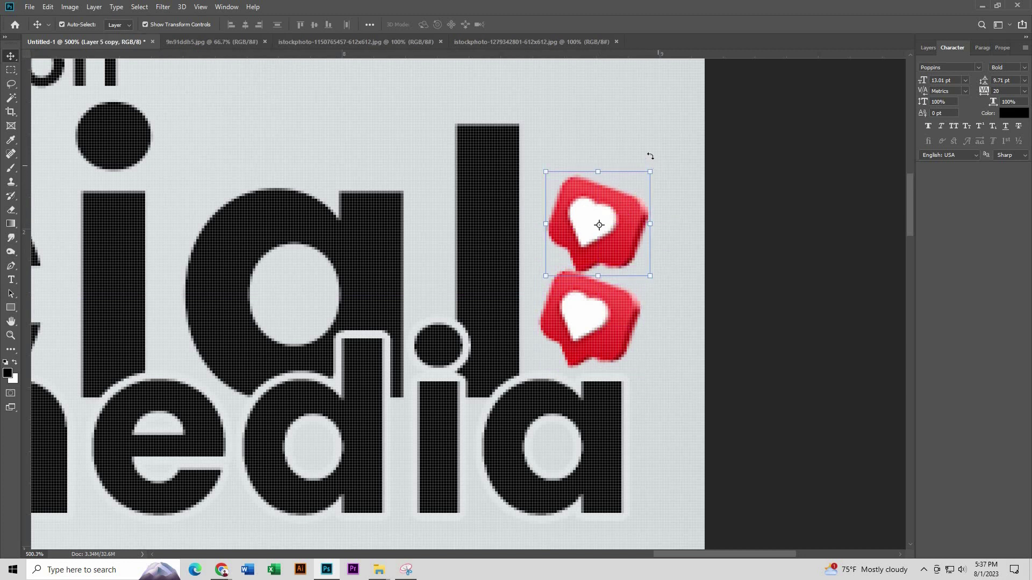
{"action": "left_click_drag", "start_coordinate": [651, 156], "coordinate": [637, 147]}
{"action": "key", "text": "Return"}
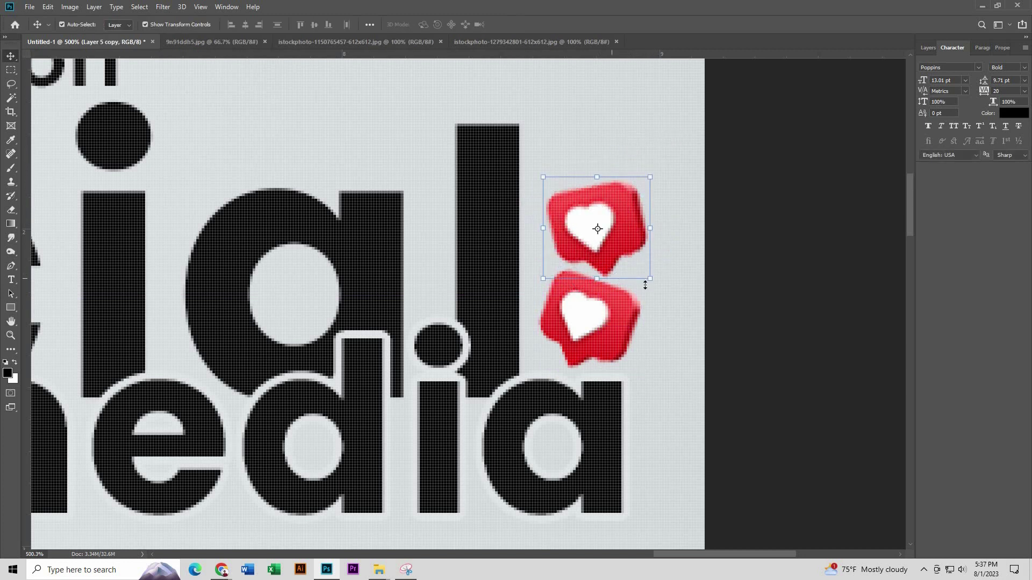
{"action": "mouse_move", "coordinate": [650, 280]}
{"action": "left_mouse_down"}
{"action": "mouse_move", "coordinate": [623, 239]}
{"action": "mouse_move", "coordinate": [620, 156]}
{"action": "left_mouse_up"}
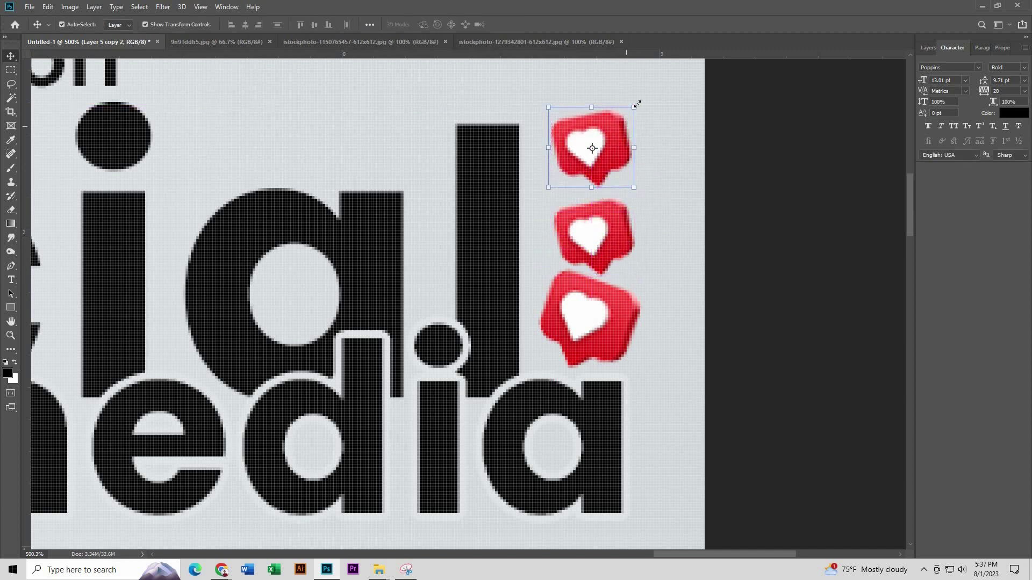
{"action": "mouse_move", "coordinate": [643, 114]}
{"action": "left_mouse_down"}
{"action": "mouse_move", "coordinate": [651, 136]}
{"action": "mouse_move", "coordinate": [630, 147]}
{"action": "left_mouse_up"}
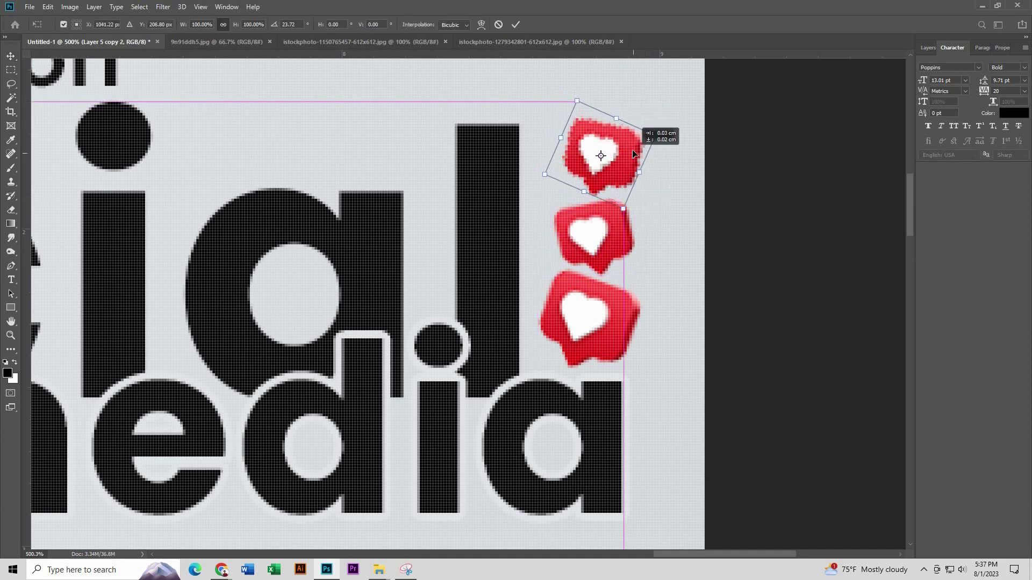
{"action": "key", "text": "Return"}
Step: Shrink and realign the top heart so it is the smallest of the three
{"action": "scroll", "coordinate": [684, 246], "scroll_direction": "down", "scroll_amount": 5}
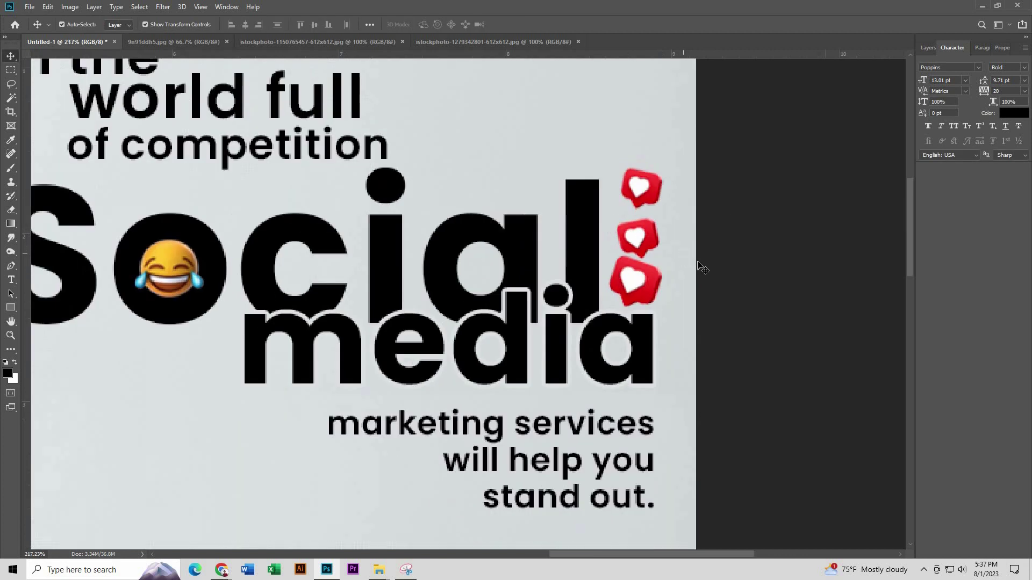
{"action": "scroll", "coordinate": [668, 235], "scroll_direction": "up", "scroll_amount": 3}
{"action": "left_click", "coordinate": [641, 225]}
{"action": "scroll", "coordinate": [641, 225], "scroll_direction": "up", "scroll_amount": 3}
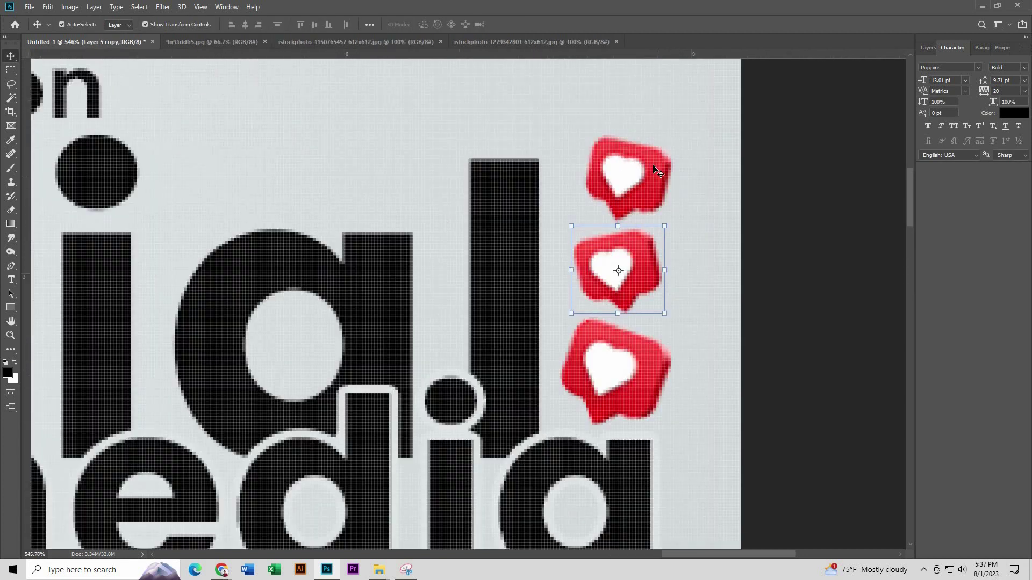
{"action": "left_click", "coordinate": [628, 177]}
{"action": "left_click_drag", "start_coordinate": [669, 148], "coordinate": [640, 177]}
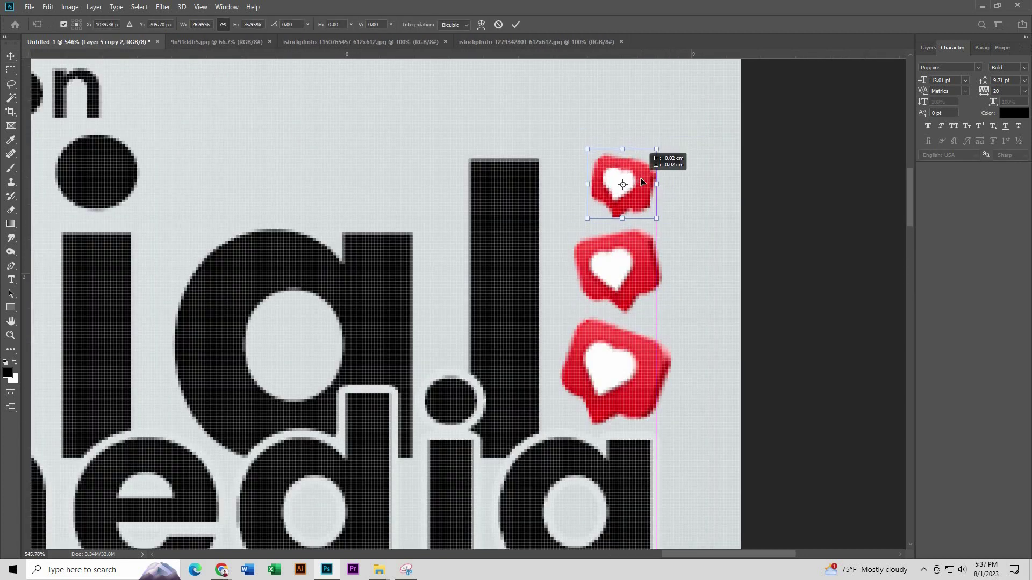
{"action": "key", "text": "Return"}
{"action": "scroll", "coordinate": [685, 221], "scroll_direction": "down", "scroll_amount": 2}
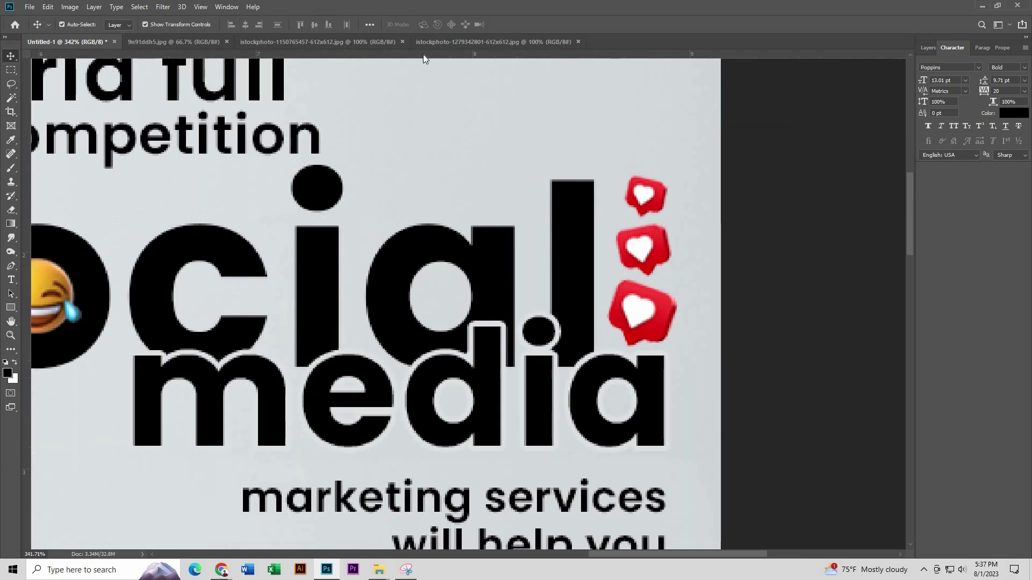
Step: Bring the thumbs-up photo into the poster and try selecting its grey background by colour
{"action": "left_click", "coordinate": [478, 40]}
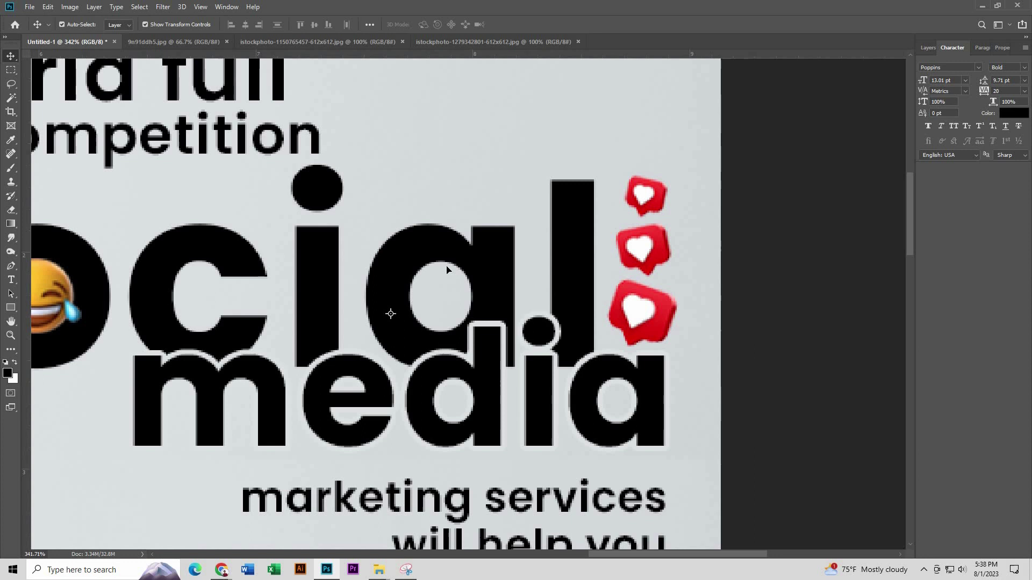
{"action": "mouse_move", "coordinate": [97, 49]}
{"action": "left_mouse_down"}
{"action": "mouse_move", "coordinate": [483, 248]}
{"action": "mouse_move", "coordinate": [404, 254]}
{"action": "left_mouse_up"}
{"action": "scroll", "coordinate": [489, 263], "scroll_direction": "down", "scroll_amount": 5}
{"action": "scroll", "coordinate": [309, 223], "scroll_direction": "up", "scroll_amount": 4}
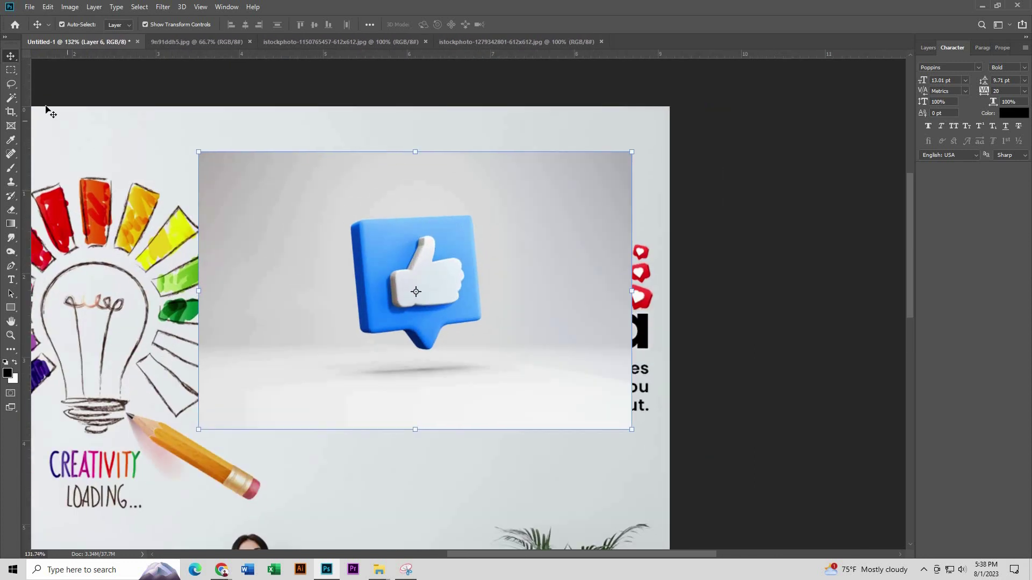
{"action": "left_click", "coordinate": [11, 98]}
{"action": "left_click", "coordinate": [335, 249]}
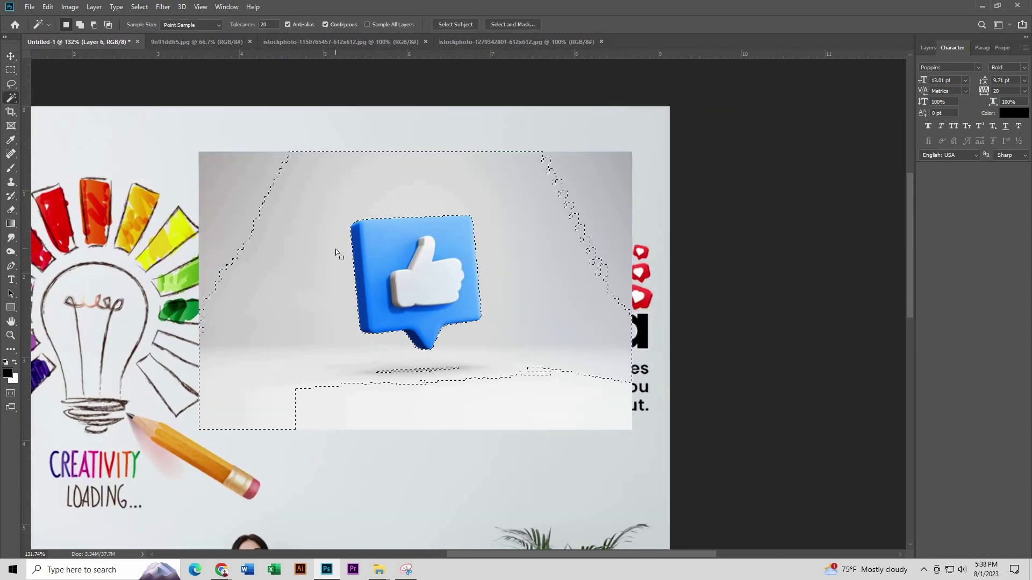
{"action": "key", "text": "ctrl+d"}
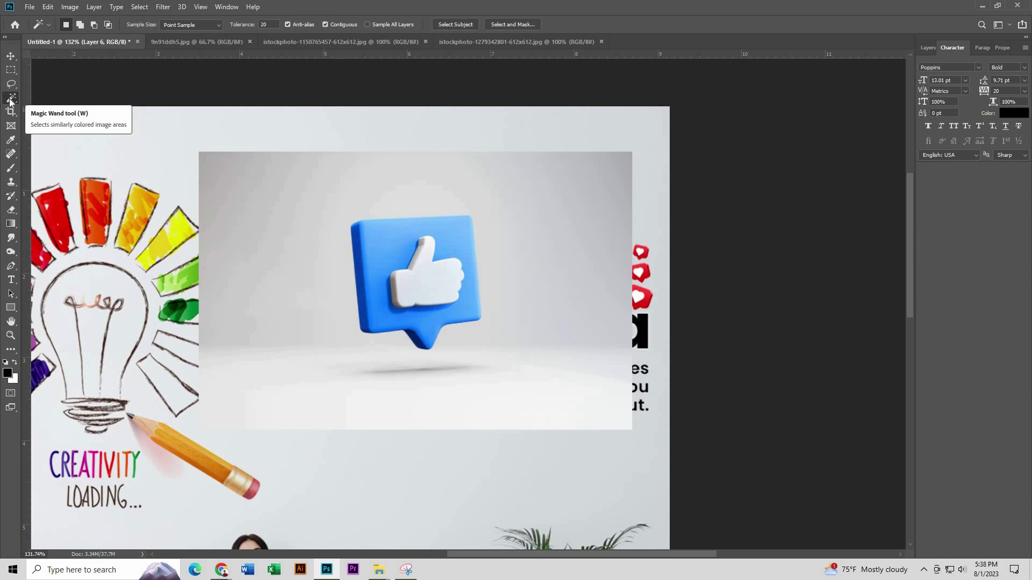
Step: Quick-select the blue bubble together with the white thumb
{"action": "right_click", "coordinate": [11, 101]}
{"action": "left_click", "coordinate": [57, 98]}
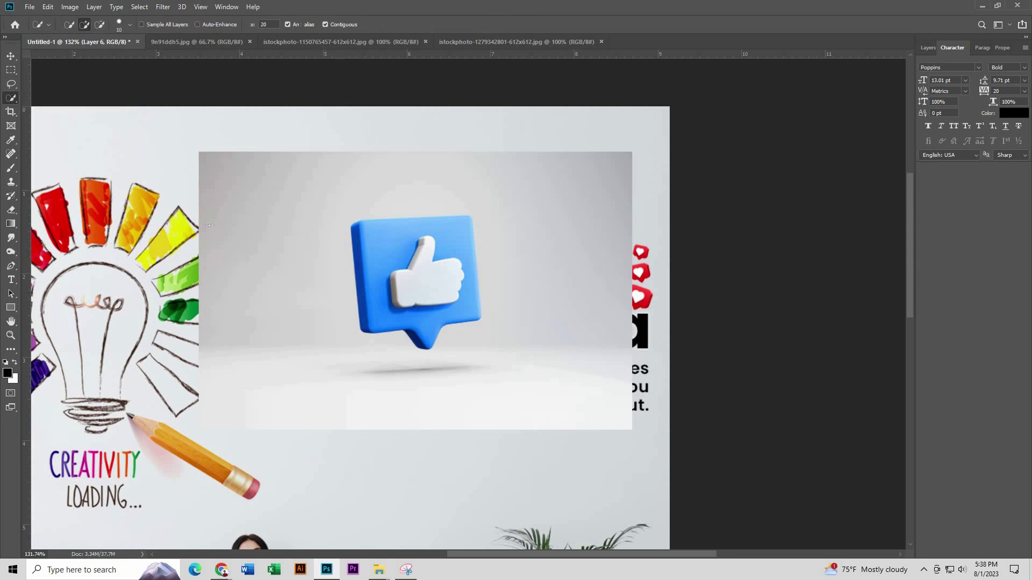
{"action": "scroll", "coordinate": [390, 260], "scroll_direction": "up", "scroll_amount": 3}
{"action": "scroll", "coordinate": [389, 260], "scroll_direction": "up", "scroll_amount": 3}
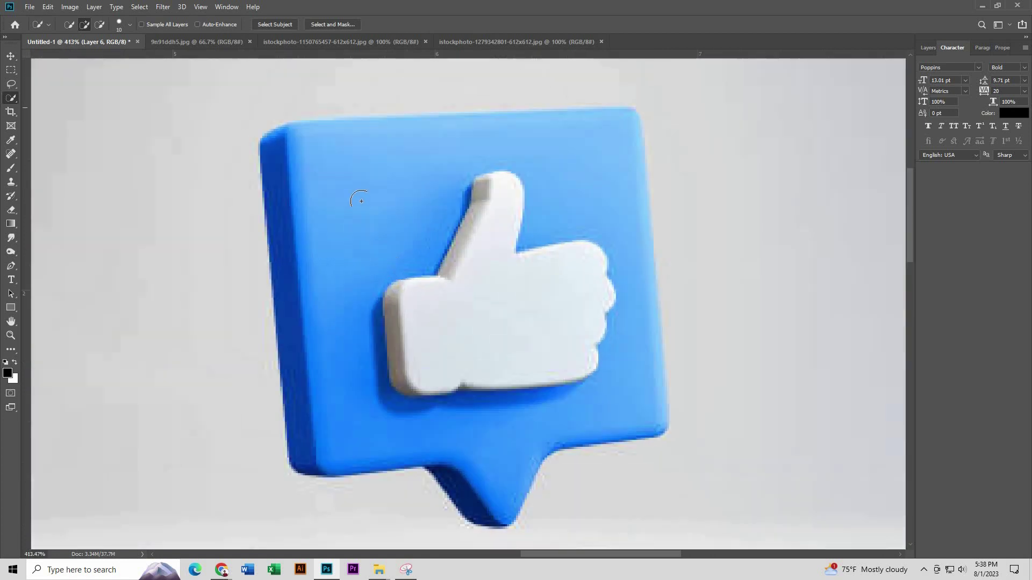
{"action": "left_click_drag", "start_coordinate": [357, 196], "coordinate": [302, 144]}
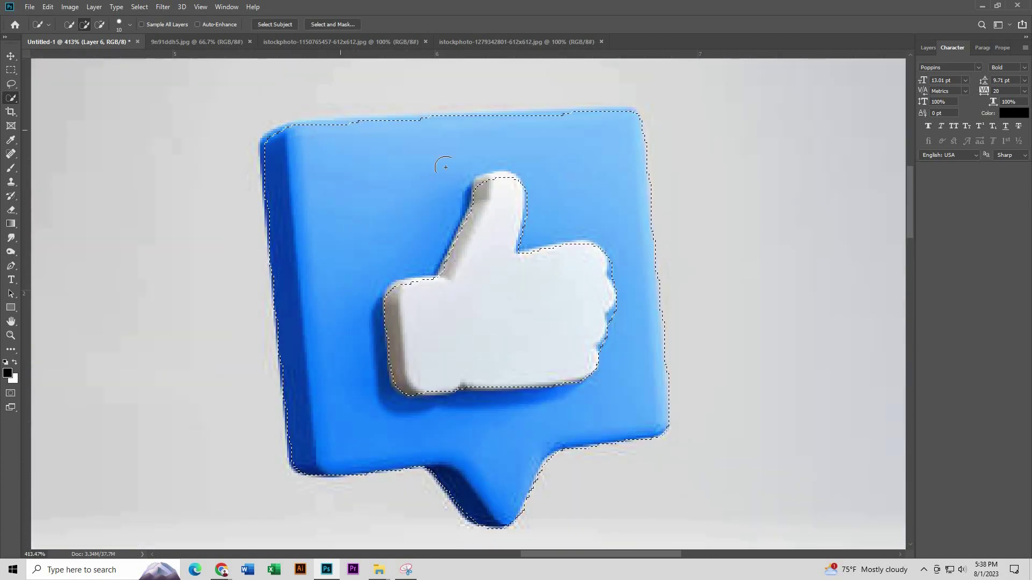
{"action": "left_click_drag", "start_coordinate": [507, 288], "coordinate": [568, 301]}
{"action": "scroll", "coordinate": [537, 329], "scroll_direction": "down", "scroll_amount": 2}
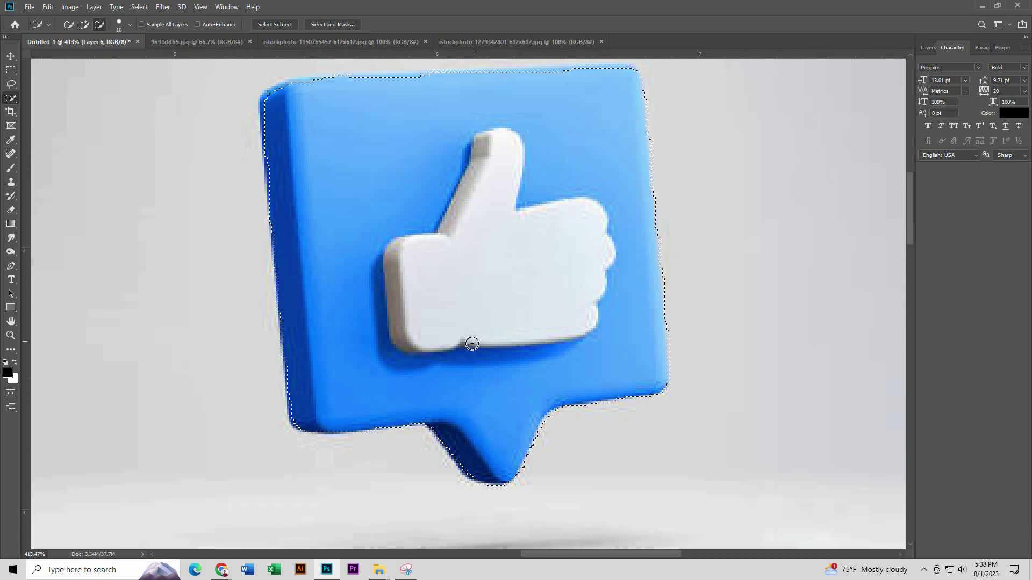
{"action": "scroll", "coordinate": [467, 346], "scroll_direction": "down", "scroll_amount": 2}
Step: Invert the selection, delete the grey photo background, and deselect
{"action": "left_click", "coordinate": [139, 7]}
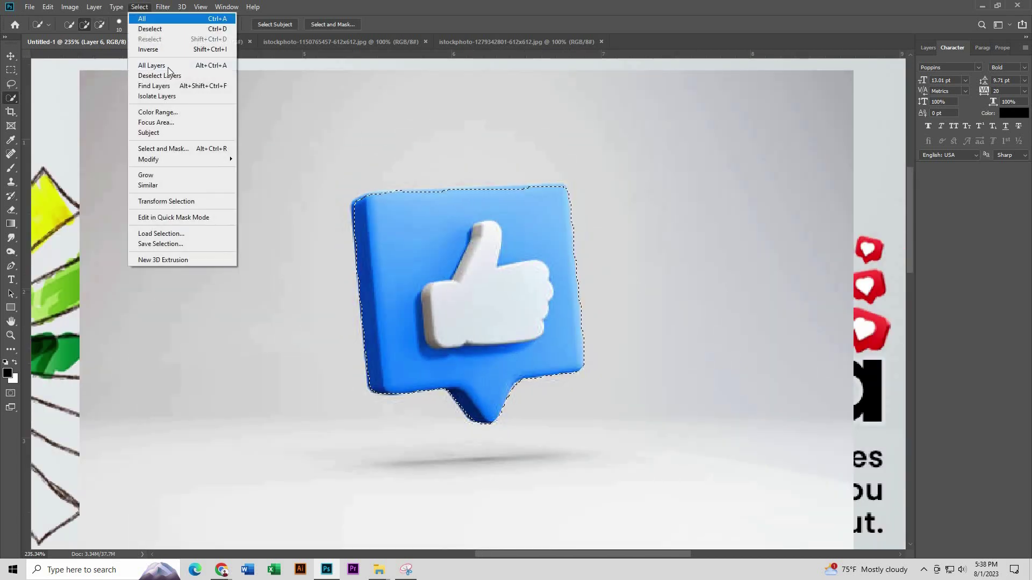
{"action": "left_click", "coordinate": [176, 49]}
{"action": "key", "text": "Delete"}
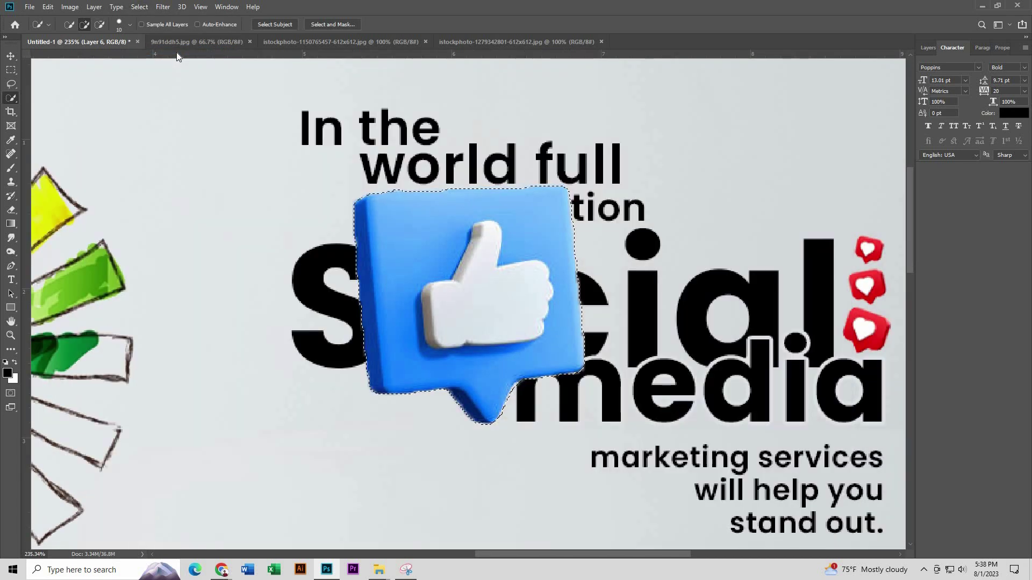
{"action": "key", "text": "ctrl+d"}
Step: Shrink the like icon and move it from the 'o' up beside the 'l' of Social
{"action": "key", "text": "v"}
{"action": "scroll", "coordinate": [445, 247], "scroll_direction": "down", "scroll_amount": 2}
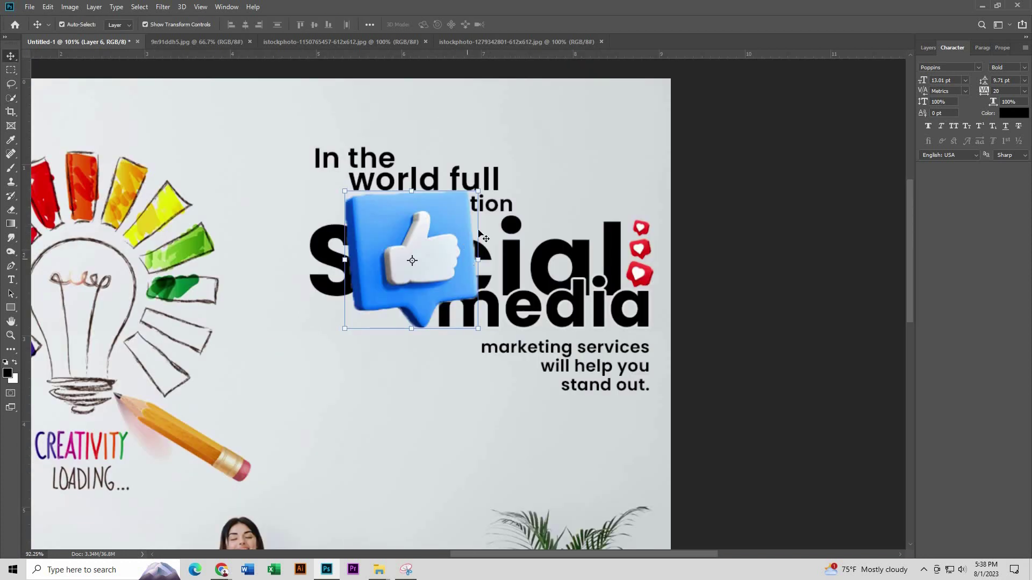
{"action": "scroll", "coordinate": [484, 237], "scroll_direction": "down", "scroll_amount": 2}
{"action": "left_click_drag", "start_coordinate": [594, 131], "coordinate": [562, 163]}
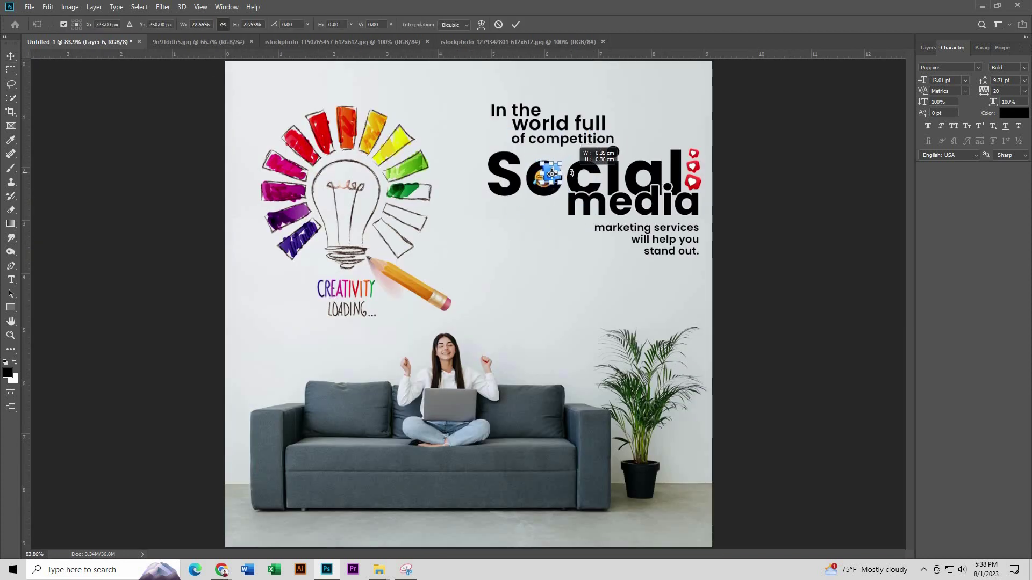
{"action": "left_click", "coordinate": [760, 199]}
{"action": "scroll", "coordinate": [365, 279], "scroll_direction": "up", "scroll_amount": 5}
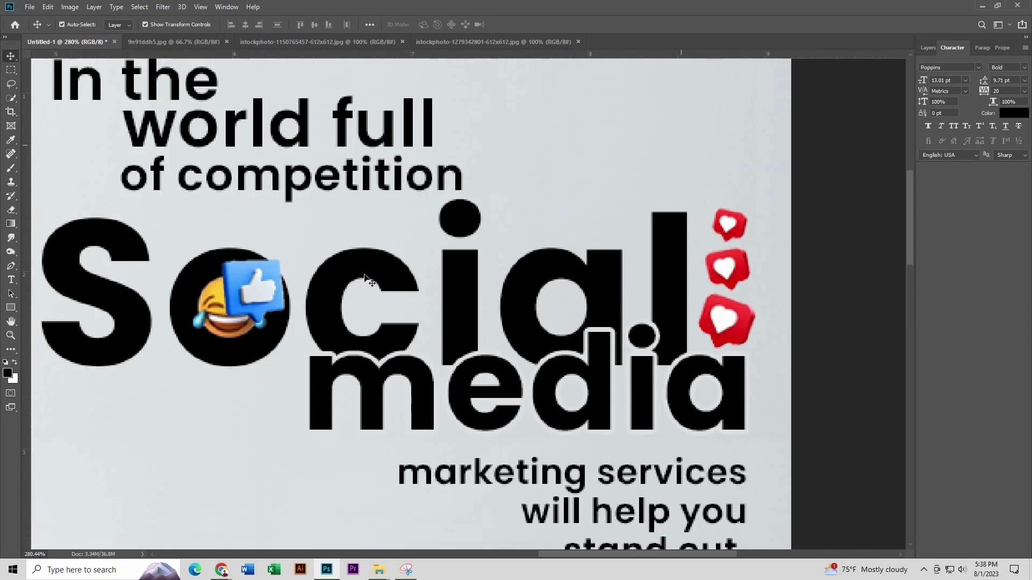
{"action": "mouse_move", "coordinate": [268, 288]}
{"action": "left_mouse_down"}
{"action": "mouse_move", "coordinate": [645, 203]}
{"action": "mouse_move", "coordinate": [598, 215]}
{"action": "mouse_move", "coordinate": [625, 196]}
{"action": "mouse_move", "coordinate": [610, 193]}
{"action": "left_mouse_up"}
{"action": "scroll", "coordinate": [661, 195], "scroll_direction": "up", "scroll_amount": 2}
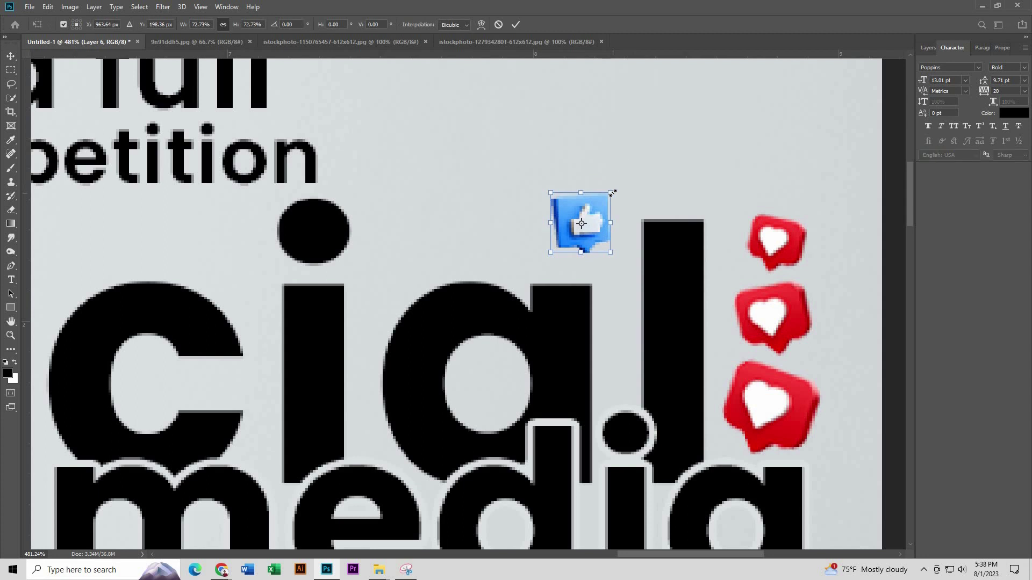
{"action": "left_click_drag", "start_coordinate": [607, 233], "coordinate": [631, 252]}
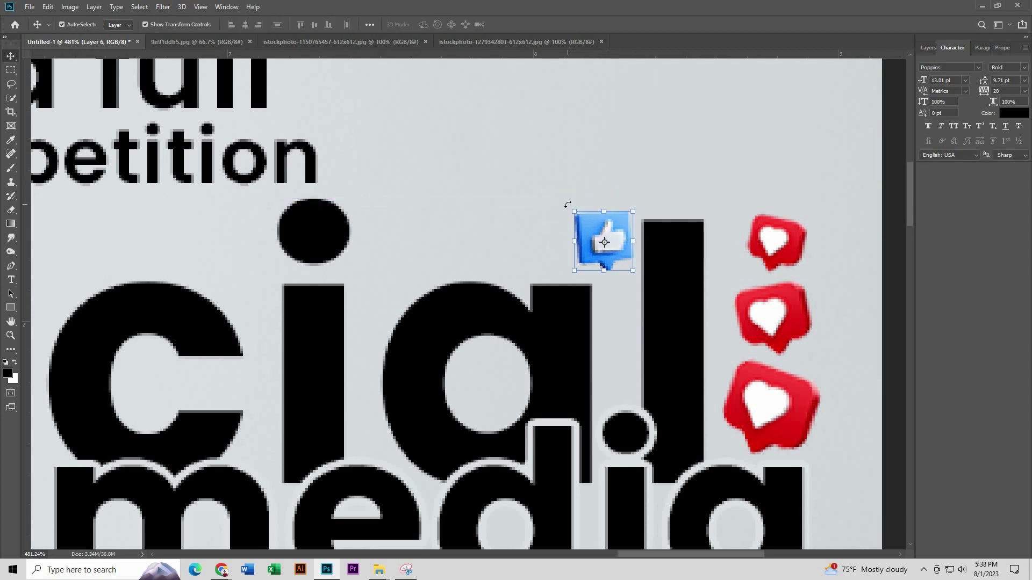
Step: Tilt the like icon counter-clockwise and add two rotated copies stacked above it
{"action": "mouse_move", "coordinate": [560, 213]}
{"action": "left_mouse_down"}
{"action": "mouse_move", "coordinate": [616, 228]}
{"action": "mouse_move", "coordinate": [539, 231]}
{"action": "left_mouse_up"}
{"action": "key", "text": "Return"}
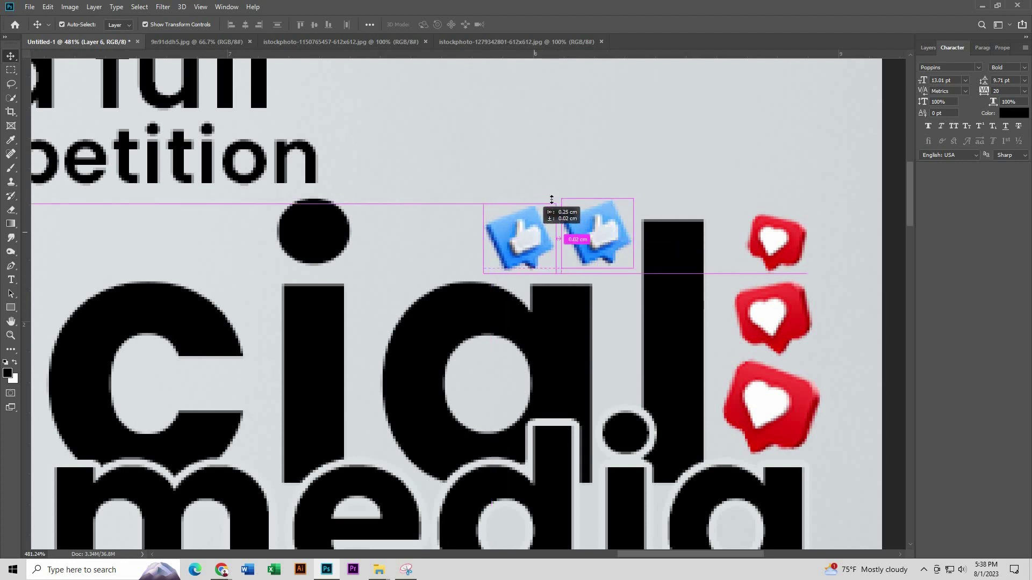
{"action": "mouse_move", "coordinate": [564, 198]}
{"action": "left_mouse_down"}
{"action": "mouse_move", "coordinate": [551, 242]}
{"action": "mouse_move", "coordinate": [591, 177]}
{"action": "left_mouse_up"}
{"action": "key", "text": "Return"}
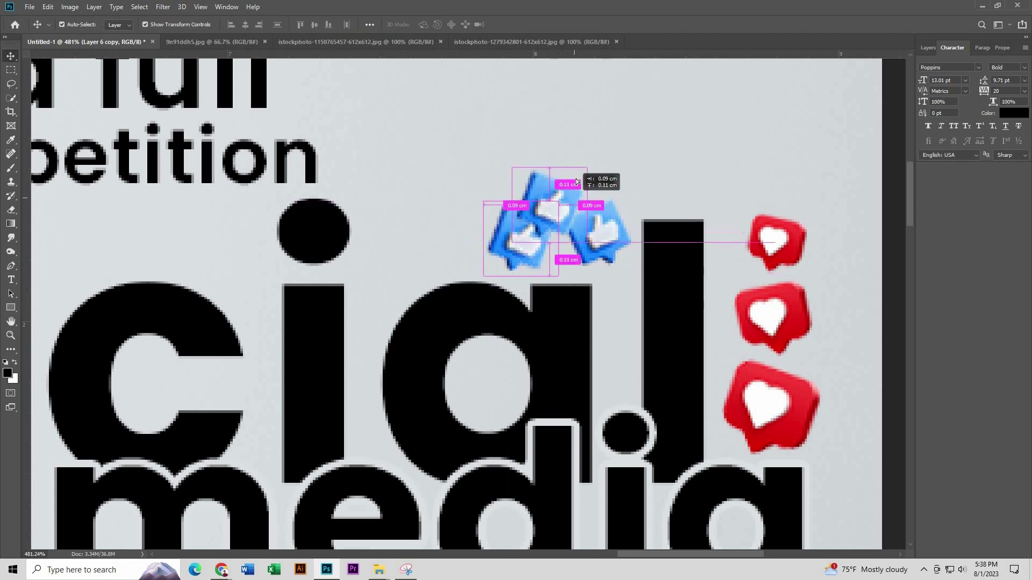
{"action": "left_click_drag", "start_coordinate": [606, 135], "coordinate": [593, 130]}
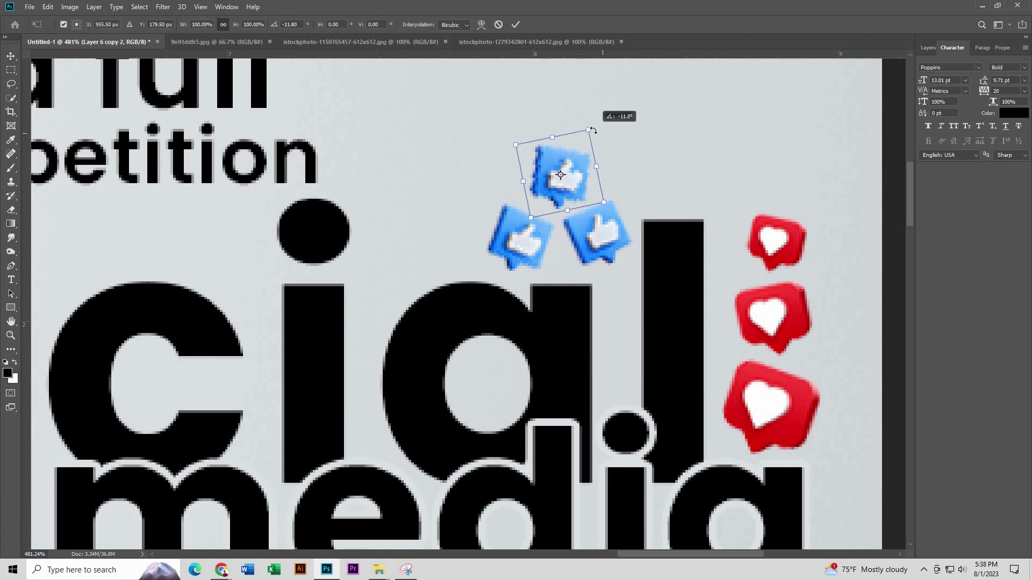
{"action": "key", "text": "Return"}
{"action": "left_click_drag", "start_coordinate": [578, 183], "coordinate": [571, 208]}
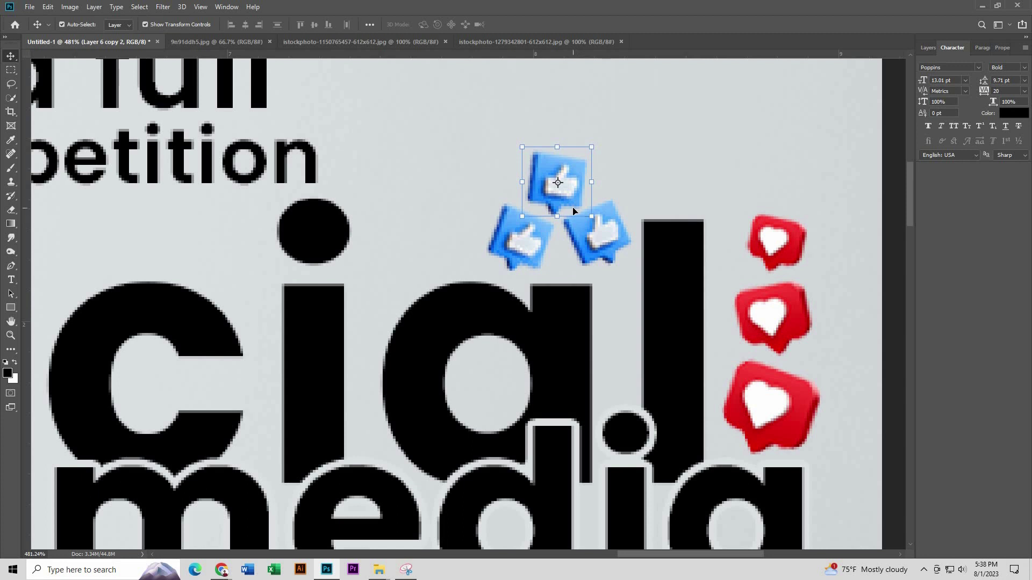
Step: Shrink the top thumbs-up icon to about 69% and fine-tune its position
{"action": "scroll", "coordinate": [733, 203], "scroll_direction": "down", "scroll_amount": 5}
{"action": "left_click", "coordinate": [594, 199]}
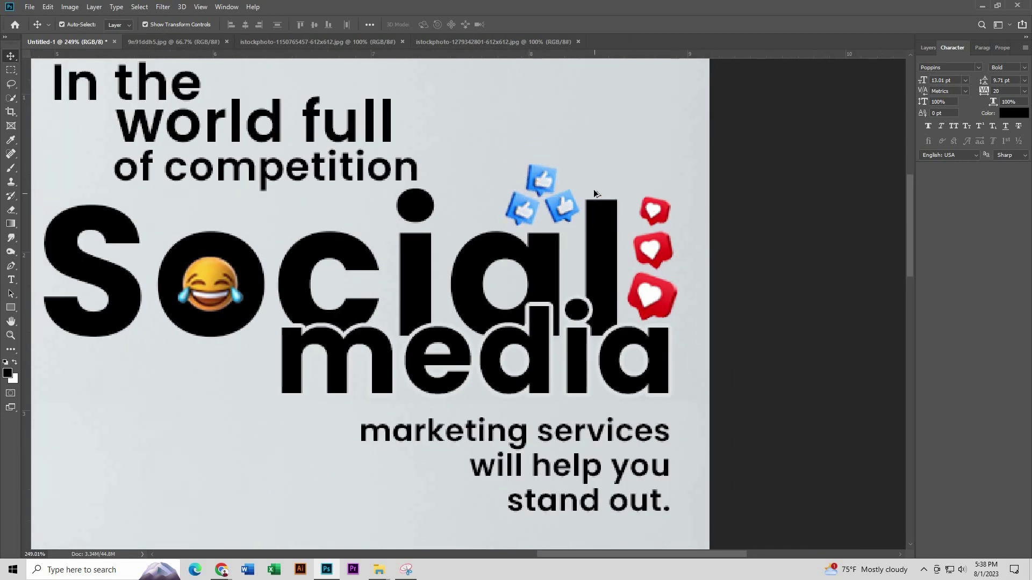
{"action": "key", "text": "ctrl+0"}
{"action": "scroll", "coordinate": [648, 164], "scroll_direction": "up", "scroll_amount": 5}
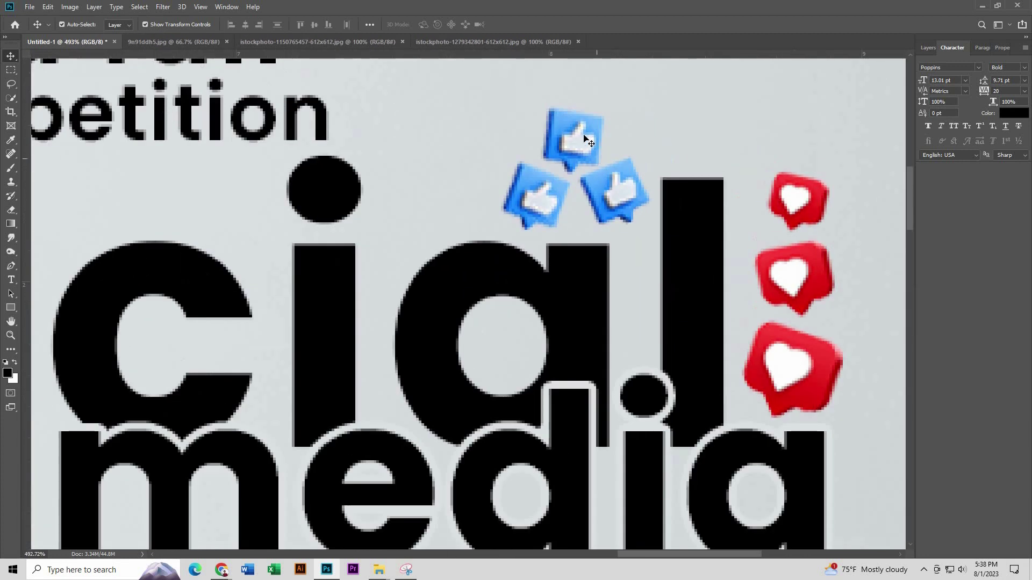
{"action": "mouse_move", "coordinate": [587, 138]}
{"action": "left_mouse_down"}
{"action": "mouse_move", "coordinate": [610, 112]}
{"action": "mouse_move", "coordinate": [654, 153]}
{"action": "left_mouse_up"}
{"action": "key", "text": "ctrl+t"}
{"action": "double_click", "coordinate": [586, 145]}
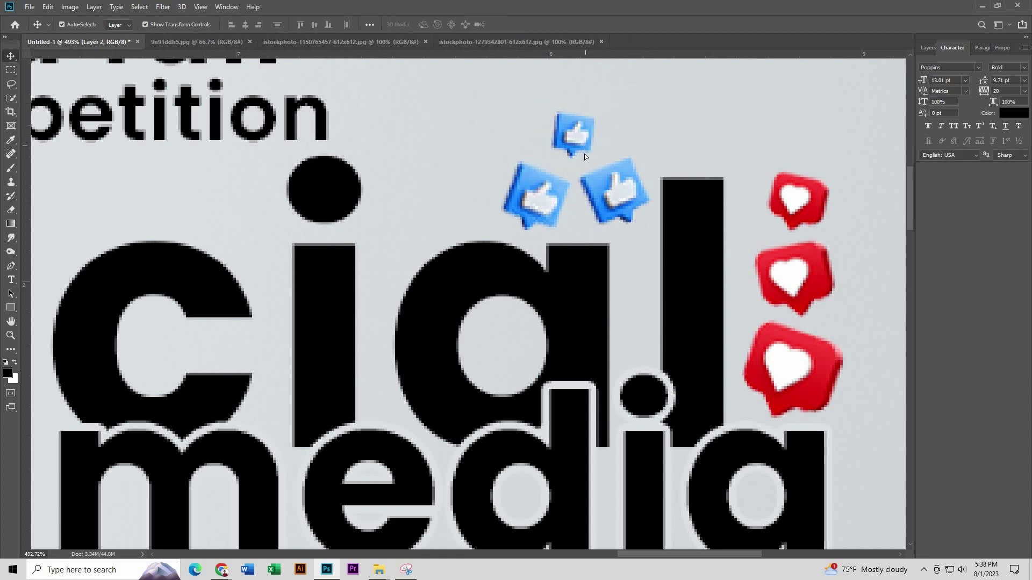
{"action": "mouse_move", "coordinate": [573, 148]}
{"action": "left_mouse_down"}
{"action": "mouse_move", "coordinate": [566, 168]}
{"action": "mouse_move", "coordinate": [555, 152]}
{"action": "left_mouse_up"}
{"action": "left_click", "coordinate": [564, 142]}
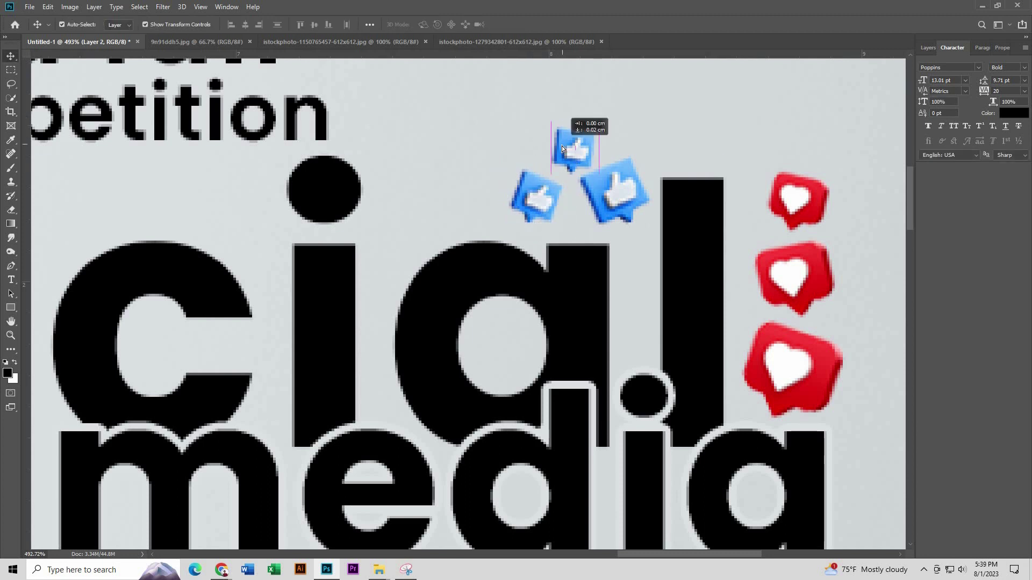
{"action": "scroll", "coordinate": [599, 154], "scroll_direction": "down", "scroll_amount": 5}
{"action": "scroll", "coordinate": [644, 195], "scroll_direction": "down", "scroll_amount": 3}
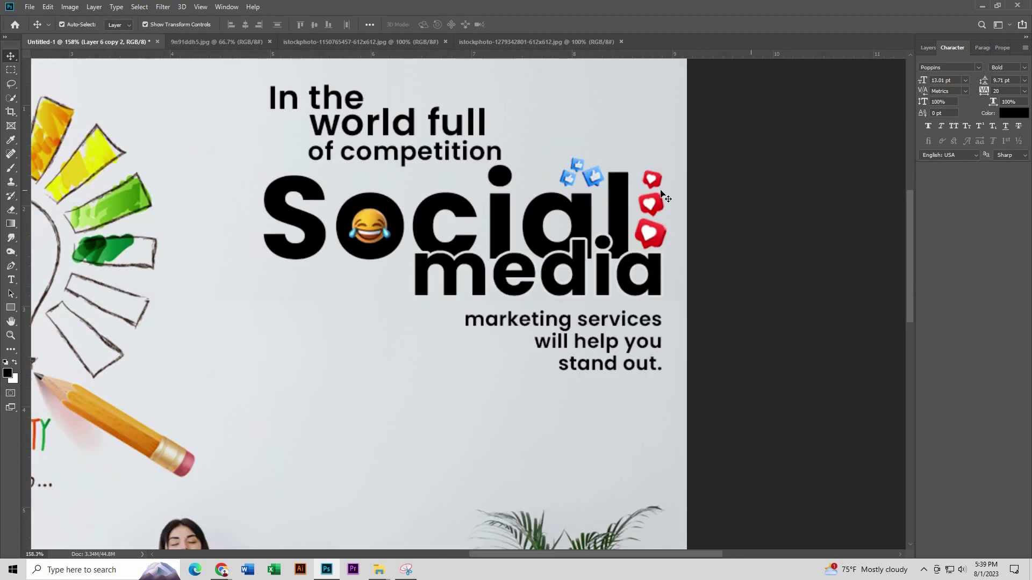
{"action": "scroll", "coordinate": [618, 162], "scroll_direction": "up", "scroll_amount": 6}
{"action": "left_click_drag", "start_coordinate": [594, 173], "coordinate": [603, 176]}
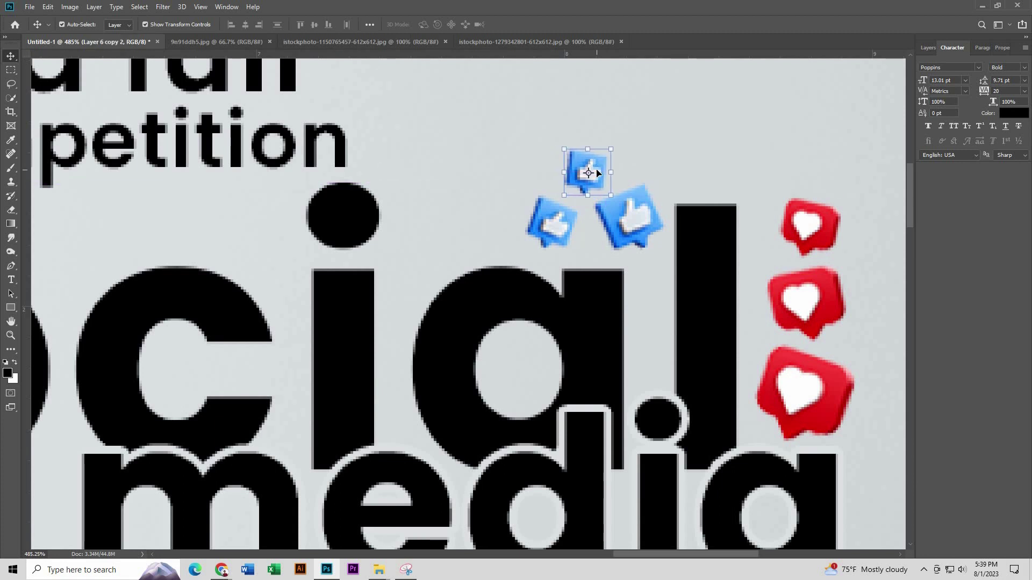
Step: Scale the 'In the' heading line slightly larger
{"action": "scroll", "coordinate": [602, 175], "scroll_direction": "down", "scroll_amount": 6}
{"action": "scroll", "coordinate": [672, 257], "scroll_direction": "down", "scroll_amount": 2}
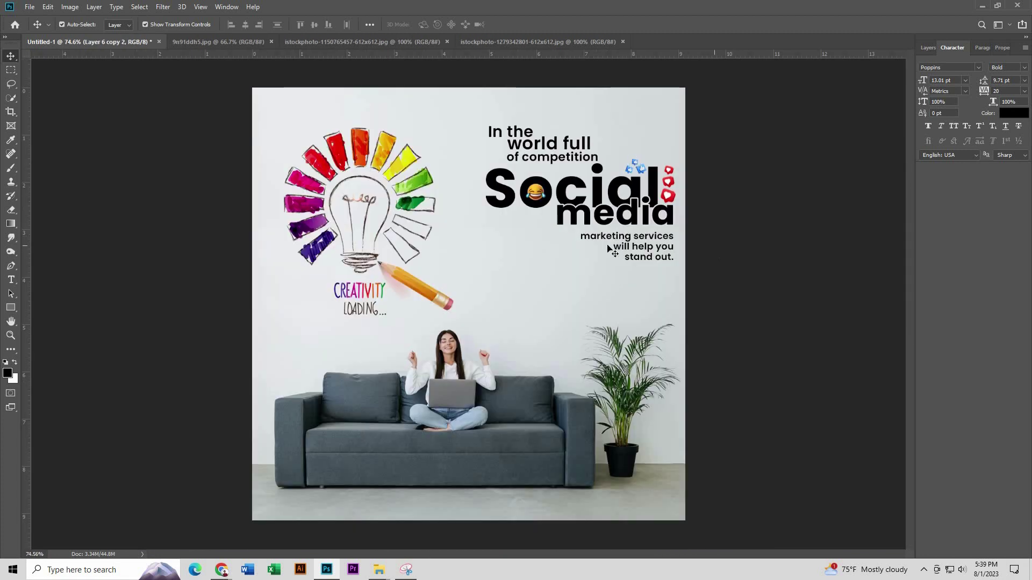
{"action": "scroll", "coordinate": [554, 264], "scroll_direction": "down", "scroll_amount": 2}
{"action": "scroll", "coordinate": [500, 280], "scroll_direction": "up", "scroll_amount": 2}
{"action": "scroll", "coordinate": [570, 203], "scroll_direction": "up", "scroll_amount": 1}
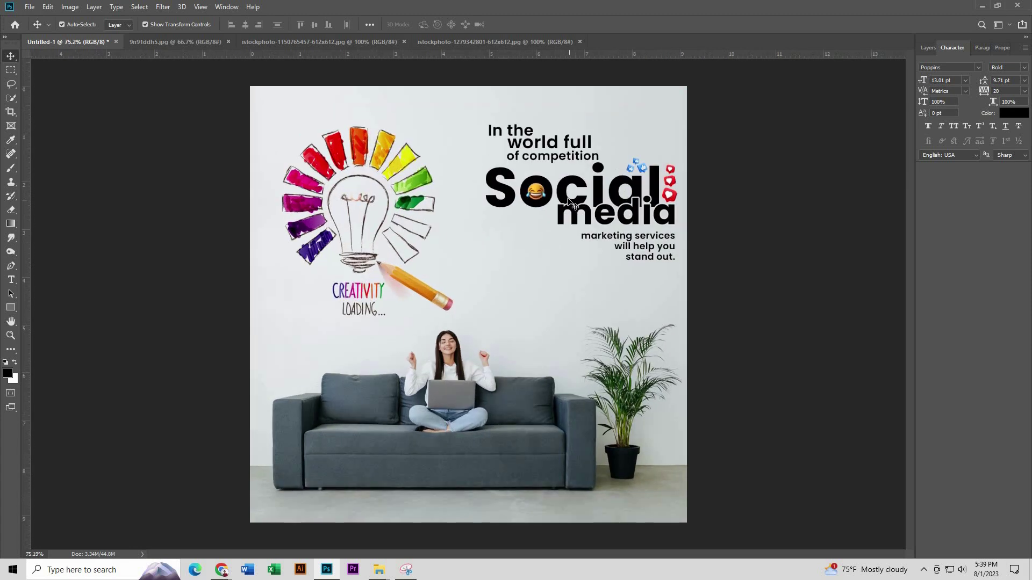
{"action": "scroll", "coordinate": [508, 129], "scroll_direction": "up", "scroll_amount": 3}
{"action": "left_click", "coordinate": [487, 104]}
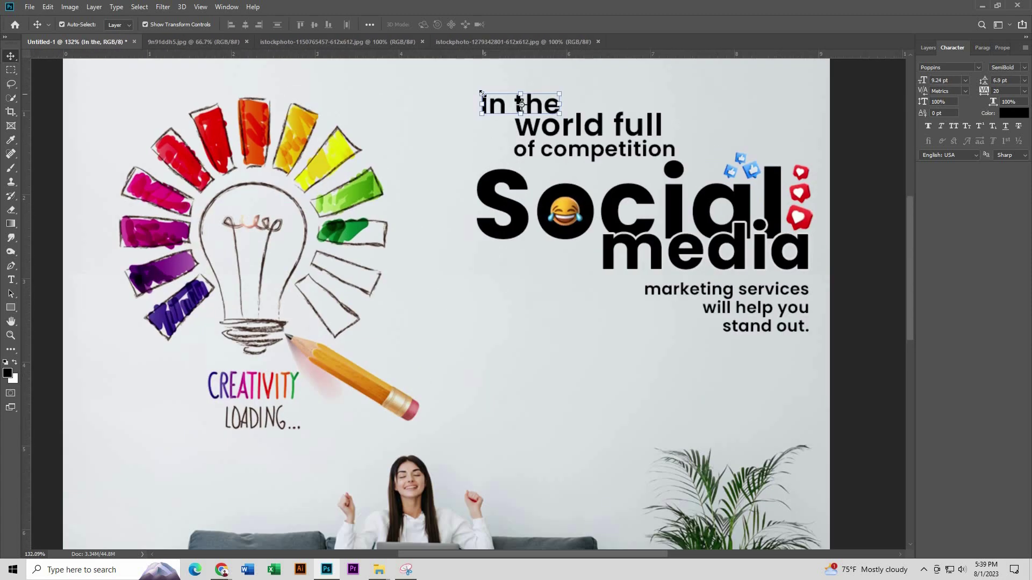
{"action": "key", "text": "ctrl+t"}
{"action": "key", "text": "Return"}
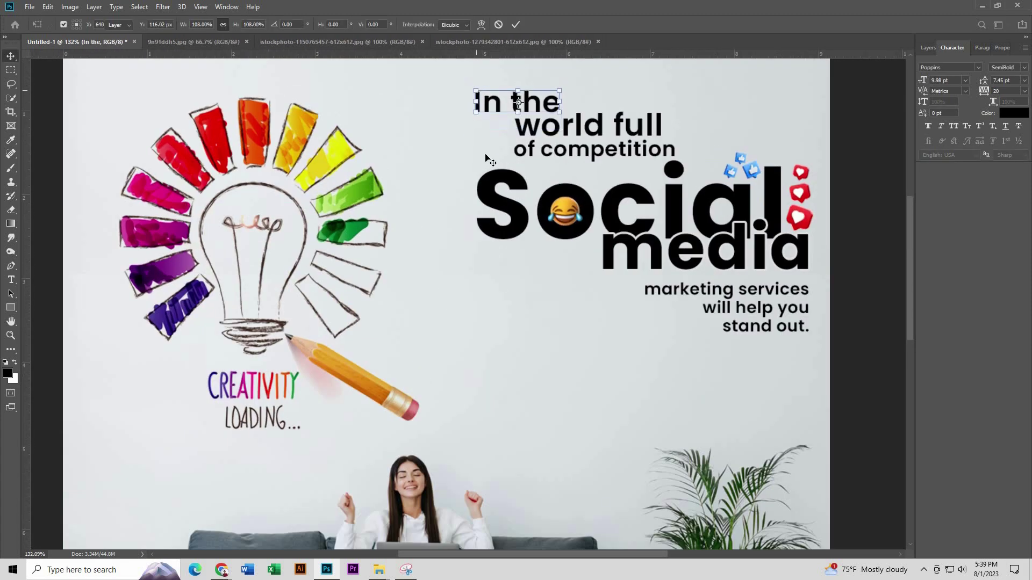
Step: Select the sofa photo layer
{"action": "scroll", "coordinate": [495, 223], "scroll_direction": "down", "scroll_amount": 3}
{"action": "left_click", "coordinate": [491, 216]}
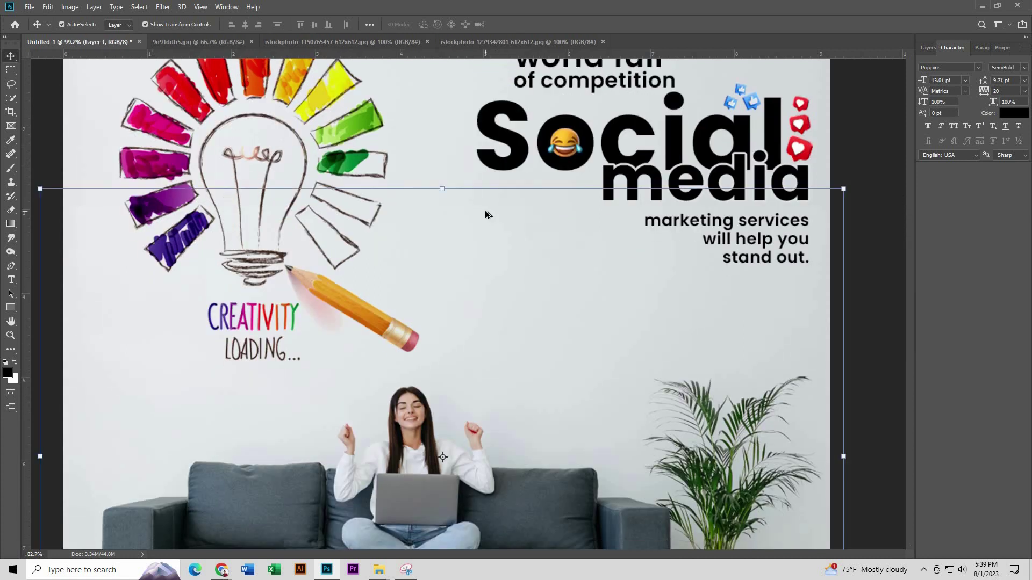
{"action": "scroll", "coordinate": [485, 215], "scroll_direction": "down", "scroll_amount": 3}
{"action": "scroll", "coordinate": [621, 336], "scroll_direction": "up", "scroll_amount": 3}
{"action": "scroll", "coordinate": [621, 336], "scroll_direction": "down", "scroll_amount": 2}
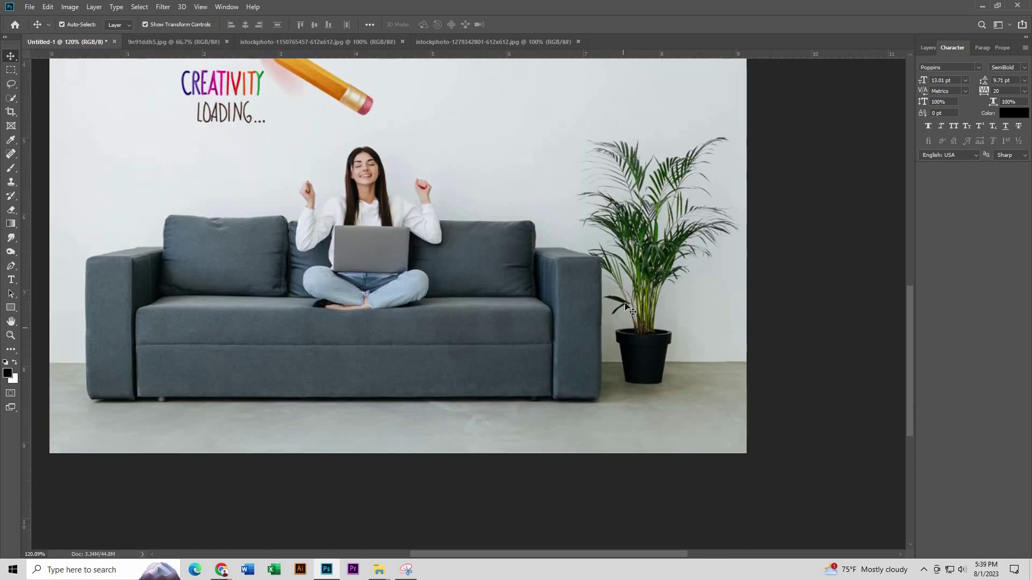
{"action": "scroll", "coordinate": [677, 139], "scroll_direction": "up", "scroll_amount": 3}
Step: Duplicate the marketing text down onto the floor area of the poster
{"action": "left_click_drag", "start_coordinate": [674, 117], "coordinate": [544, 477]}
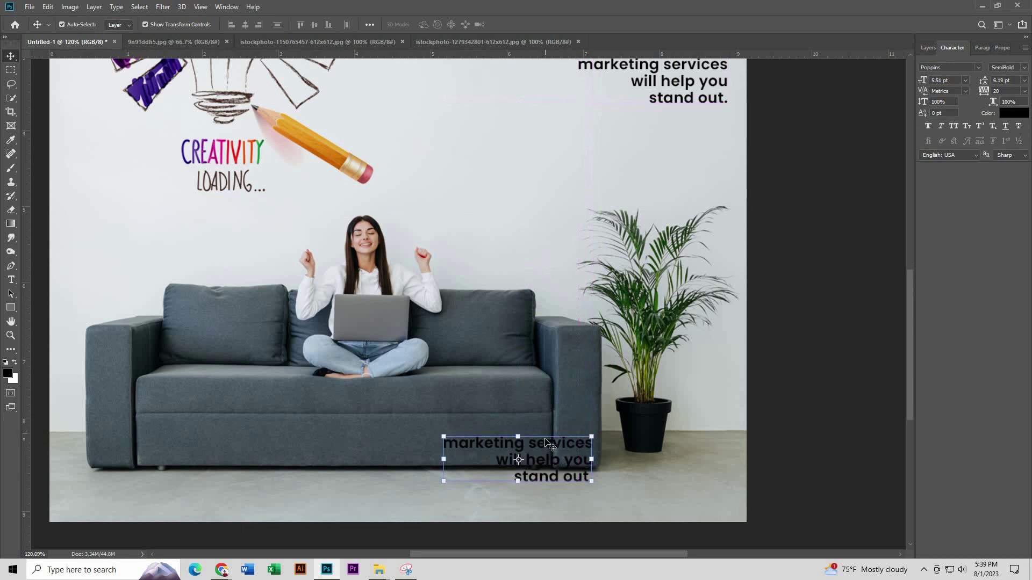
{"action": "scroll", "coordinate": [552, 459], "scroll_direction": "up", "scroll_amount": 1}
{"action": "scroll", "coordinate": [558, 400], "scroll_direction": "up", "scroll_amount": 1}
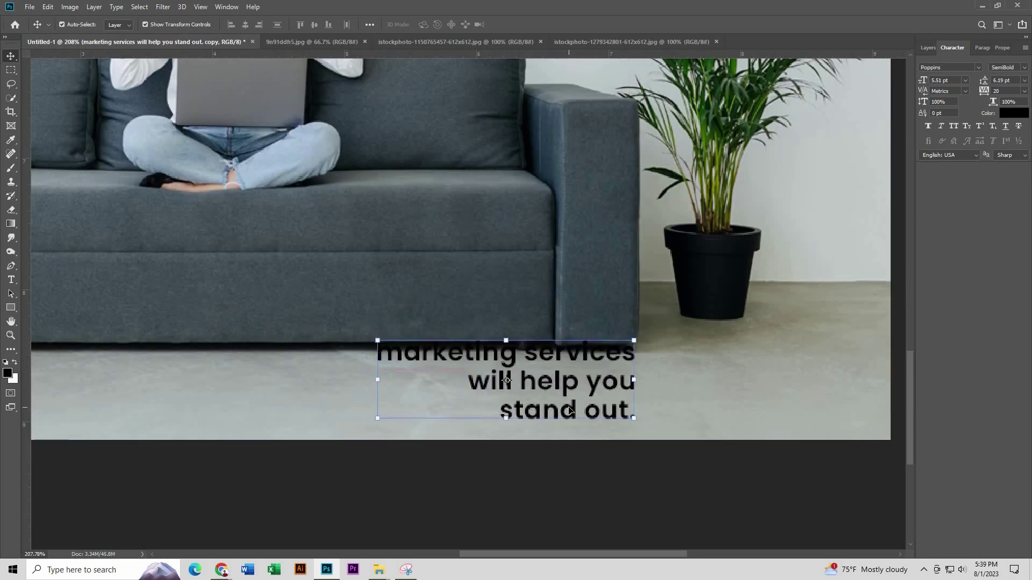
{"action": "left_click_drag", "start_coordinate": [559, 360], "coordinate": [572, 410]}
Step: Replace the copied text with the contact e-mail address and make it white
{"action": "key", "text": "t"}
{"action": "left_click", "coordinate": [550, 383]}
{"action": "key", "text": "ctrl+a"}
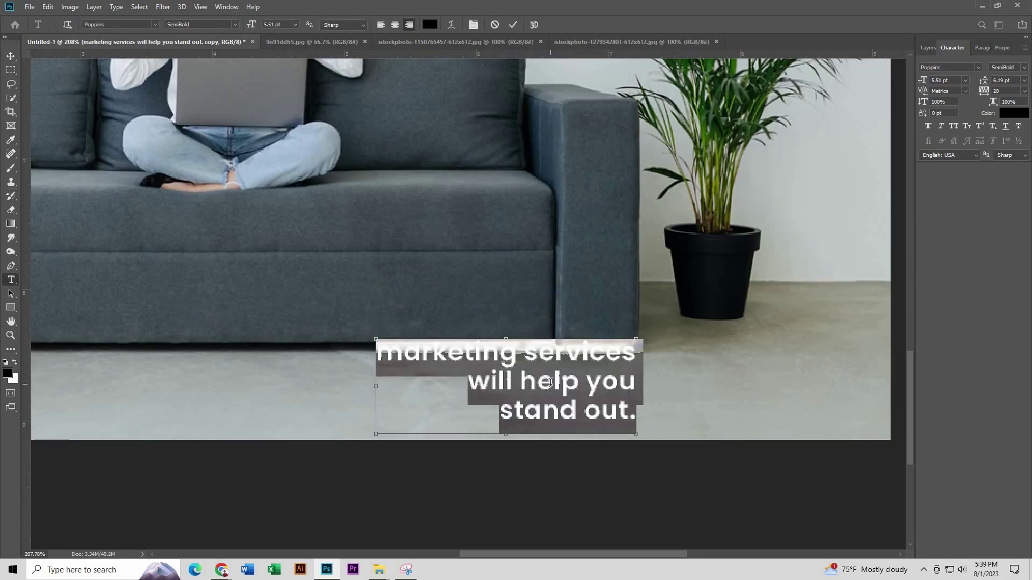
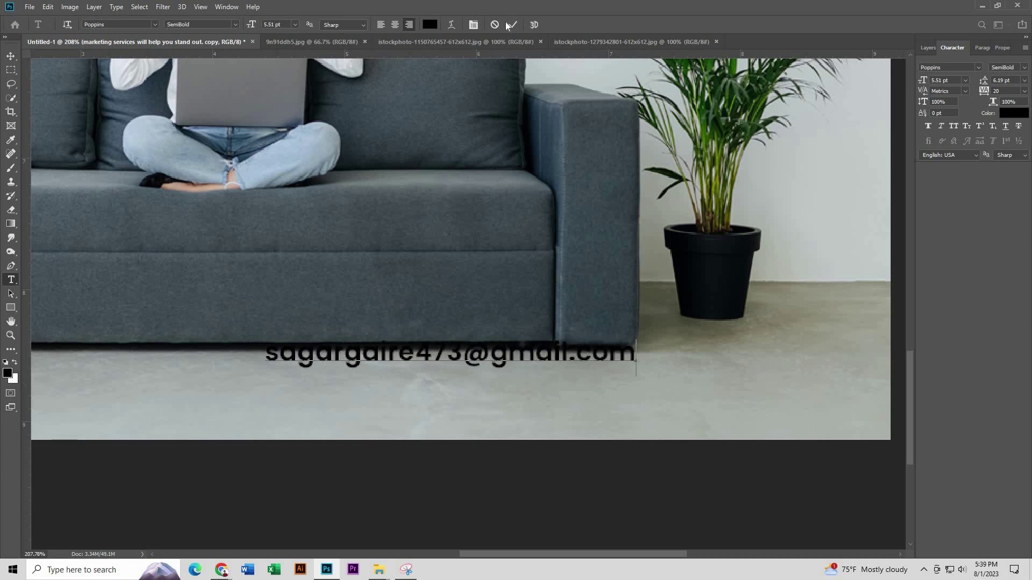
{"action": "left_click", "coordinate": [513, 25]}
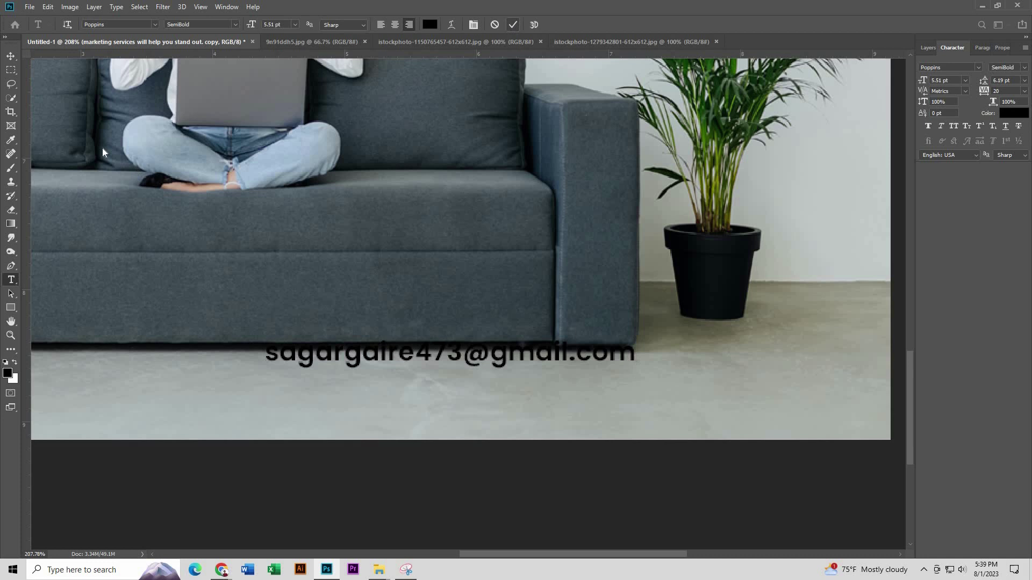
{"action": "left_click", "coordinate": [11, 57]}
{"action": "key", "text": "ctrl+BackSpace"}
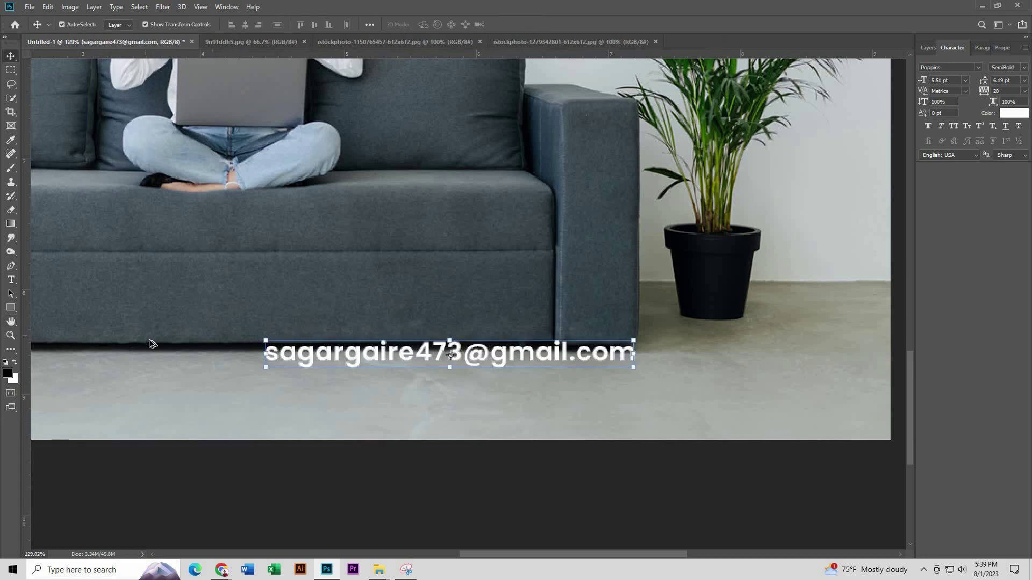
Step: Shrink the e-mail text to about 61% and place it at the poster's bottom right
{"action": "scroll", "coordinate": [152, 343], "scroll_direction": "down", "scroll_amount": 3, "text": "alt"}
{"action": "left_click_drag", "start_coordinate": [304, 354], "coordinate": [411, 382]}
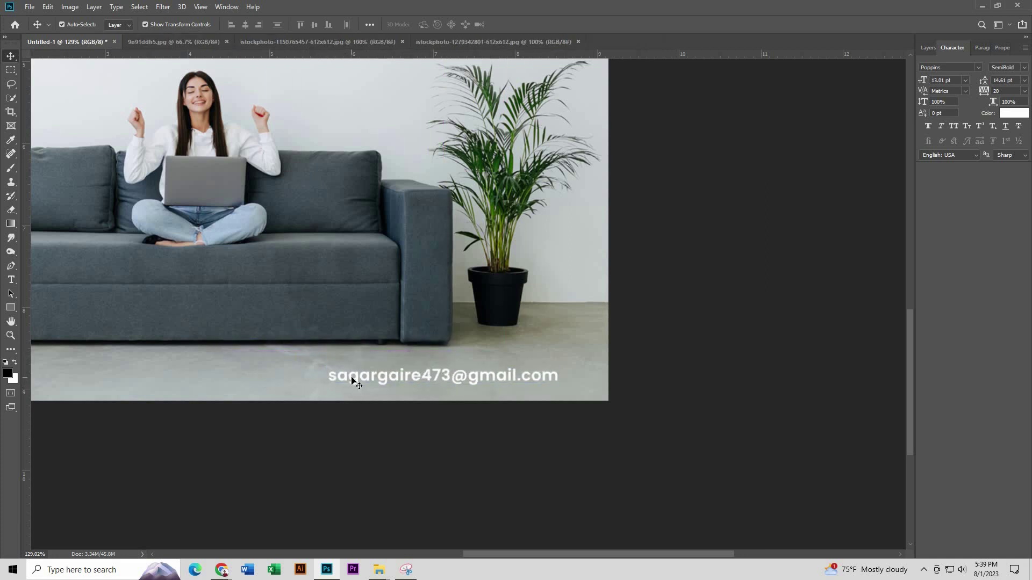
{"action": "left_click", "coordinate": [365, 386]}
{"action": "scroll", "coordinate": [369, 387], "scroll_direction": "up", "scroll_amount": 2}
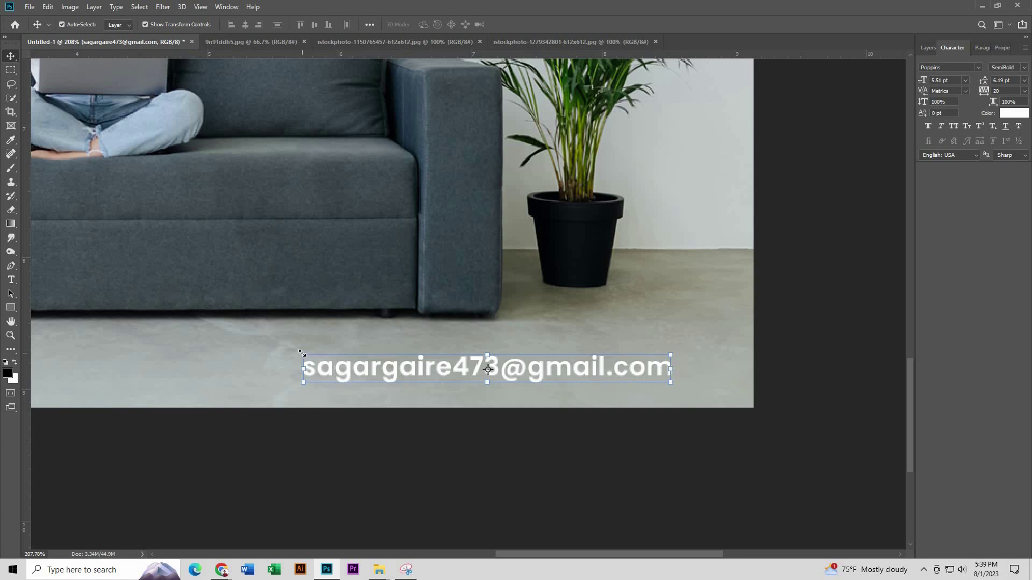
{"action": "left_click_drag", "start_coordinate": [307, 359], "coordinate": [450, 368]}
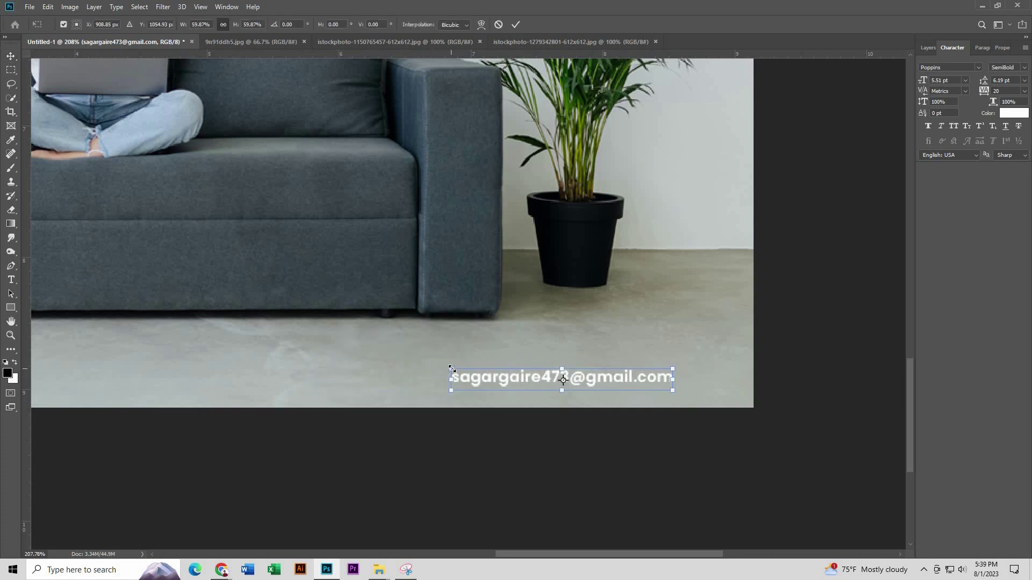
{"action": "key", "text": "Return"}
{"action": "scroll", "coordinate": [594, 380], "scroll_direction": "down", "scroll_amount": 2}
{"action": "scroll", "coordinate": [594, 396], "scroll_direction": "up", "scroll_amount": 2}
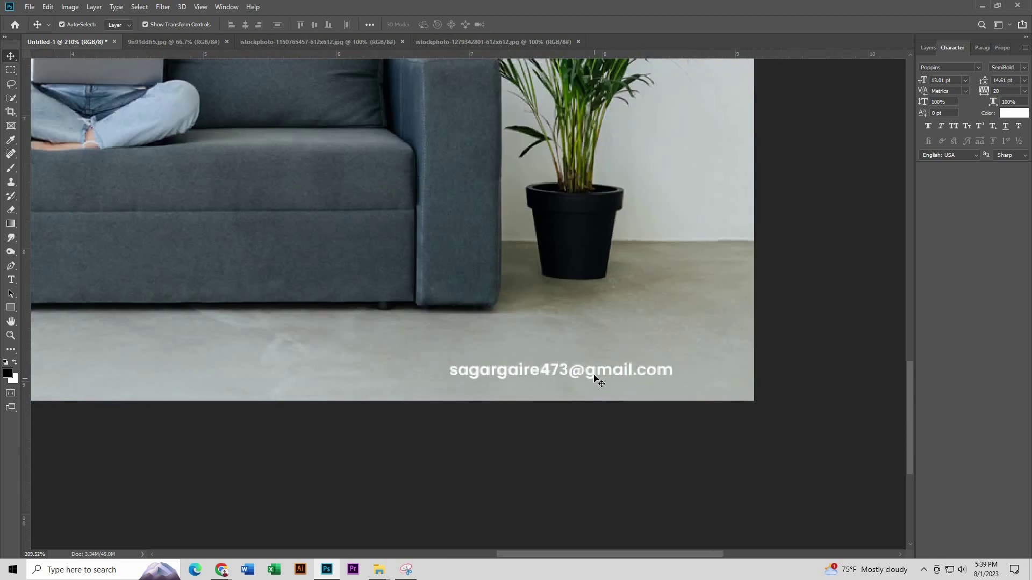
{"action": "left_click_drag", "start_coordinate": [596, 380], "coordinate": [538, 371]}
{"action": "scroll", "coordinate": [609, 424], "scroll_direction": "down", "scroll_amount": 3}
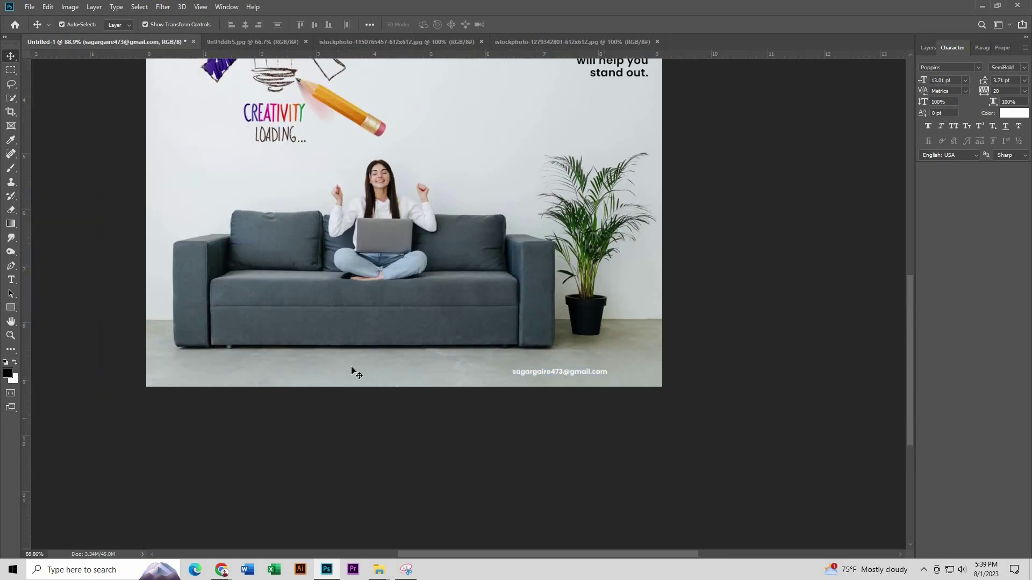
{"action": "left_click", "coordinate": [352, 368]}
Step: Draw a long white bar from the poster's left edge to the e-mail and nudge it down
{"action": "left_click", "coordinate": [11, 307]}
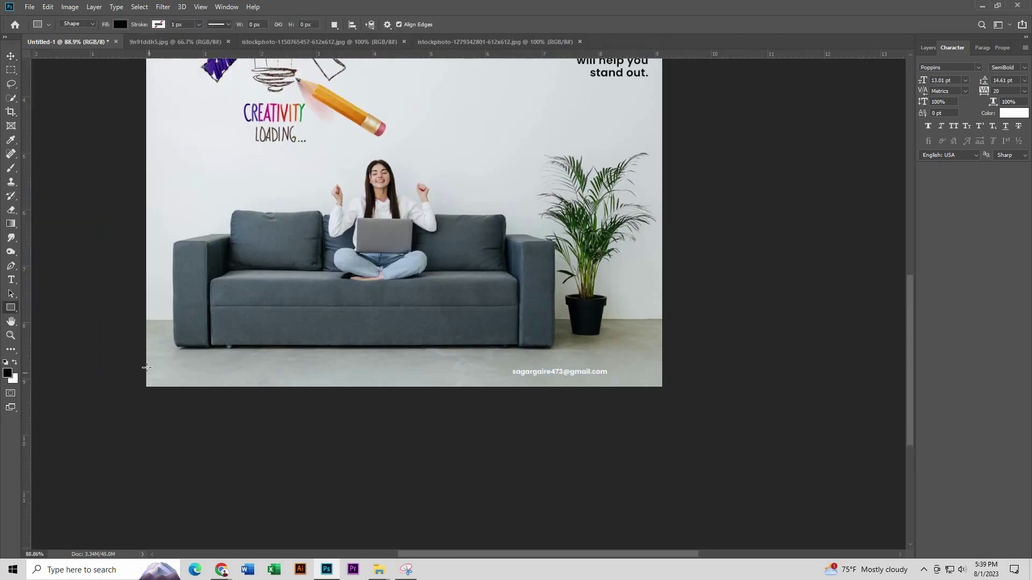
{"action": "left_click_drag", "start_coordinate": [145, 369], "coordinate": [505, 370]}
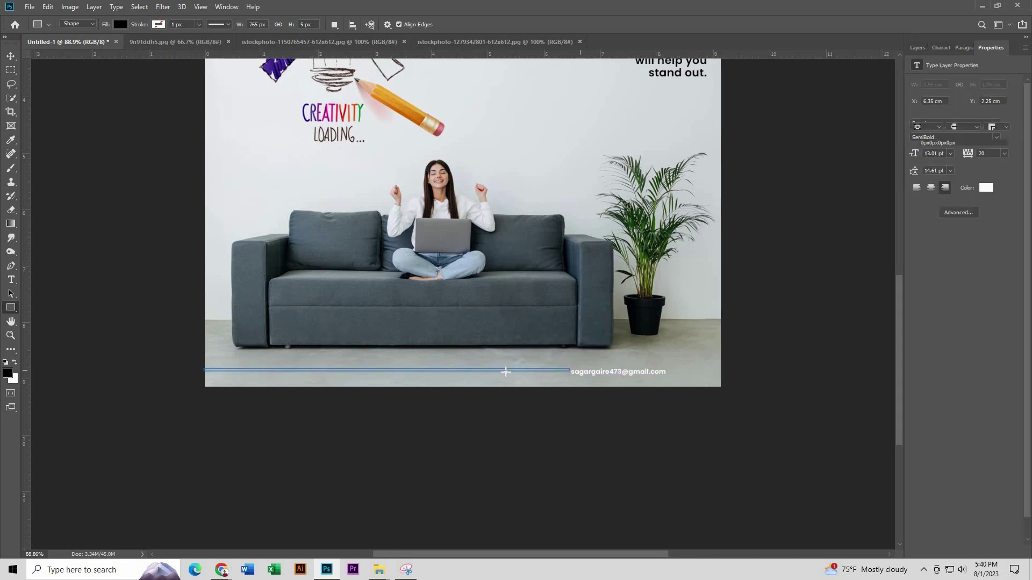
{"action": "key", "text": "v"}
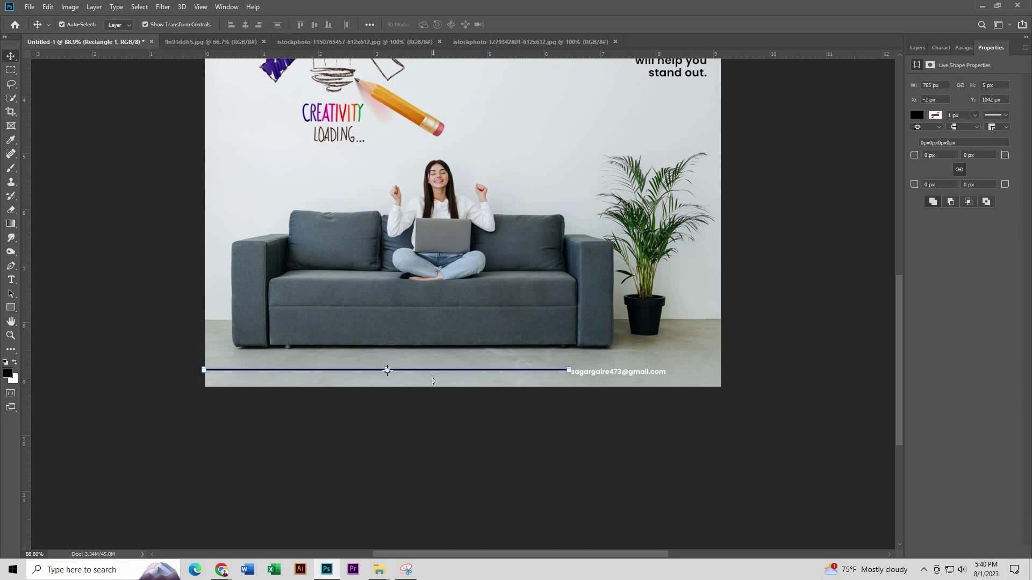
{"action": "left_click", "coordinate": [433, 468]}
{"action": "scroll", "coordinate": [414, 399], "scroll_direction": "up", "scroll_amount": 3}
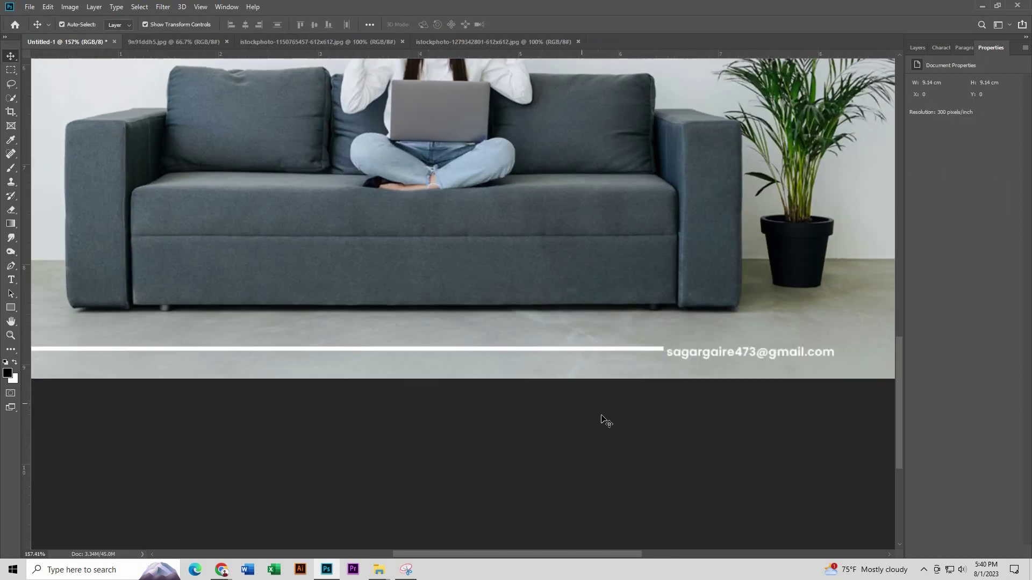
{"action": "scroll", "coordinate": [679, 335], "scroll_direction": "up", "scroll_amount": 2}
{"action": "scroll", "coordinate": [678, 335], "scroll_direction": "up", "scroll_amount": 3}
{"action": "scroll", "coordinate": [676, 334], "scroll_direction": "up", "scroll_amount": 2}
{"action": "left_click_drag", "start_coordinate": [631, 299], "coordinate": [633, 327]}
{"action": "scroll", "coordinate": [721, 321], "scroll_direction": "down", "scroll_amount": 4}
{"action": "scroll", "coordinate": [679, 378], "scroll_direction": "down", "scroll_amount": 3}
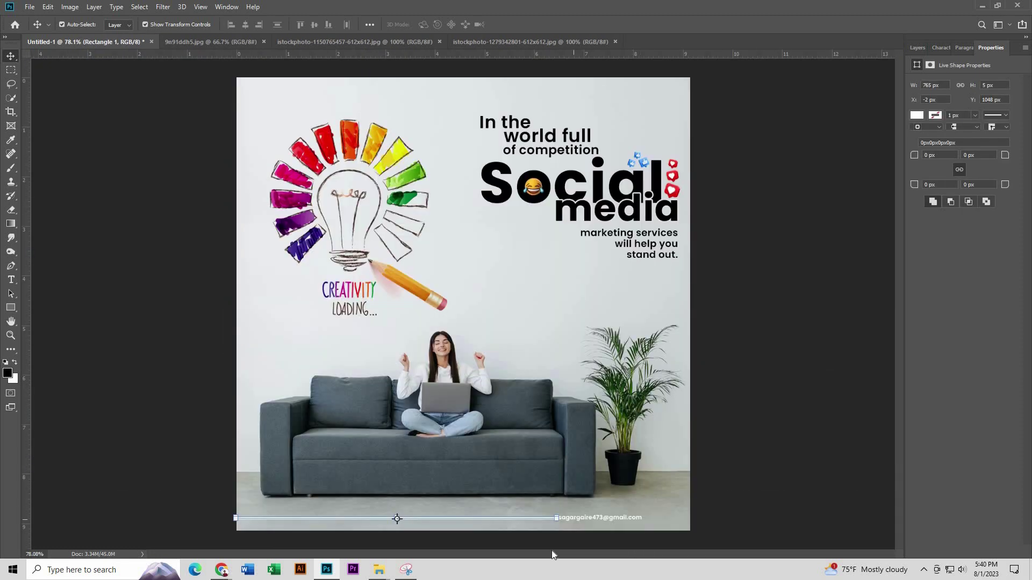
{"action": "left_click", "coordinate": [750, 454]}
Step: Reduce the white bar's height to 3 px
{"action": "scroll", "coordinate": [457, 452], "scroll_direction": "up", "scroll_amount": 2}
{"action": "scroll", "coordinate": [356, 477], "scroll_direction": "up", "scroll_amount": 2}
{"action": "scroll", "coordinate": [372, 465], "scroll_direction": "up", "scroll_amount": 2}
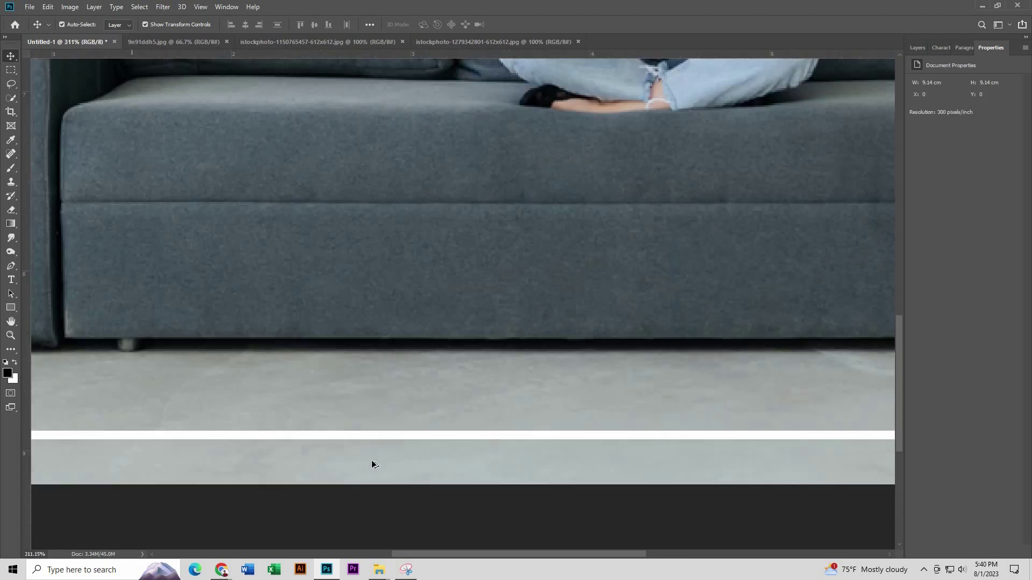
{"action": "scroll", "coordinate": [413, 412], "scroll_direction": "up", "scroll_amount": 3}
{"action": "left_click", "coordinate": [587, 405]}
{"action": "scroll", "coordinate": [692, 405], "scroll_direction": "up", "scroll_amount": 1}
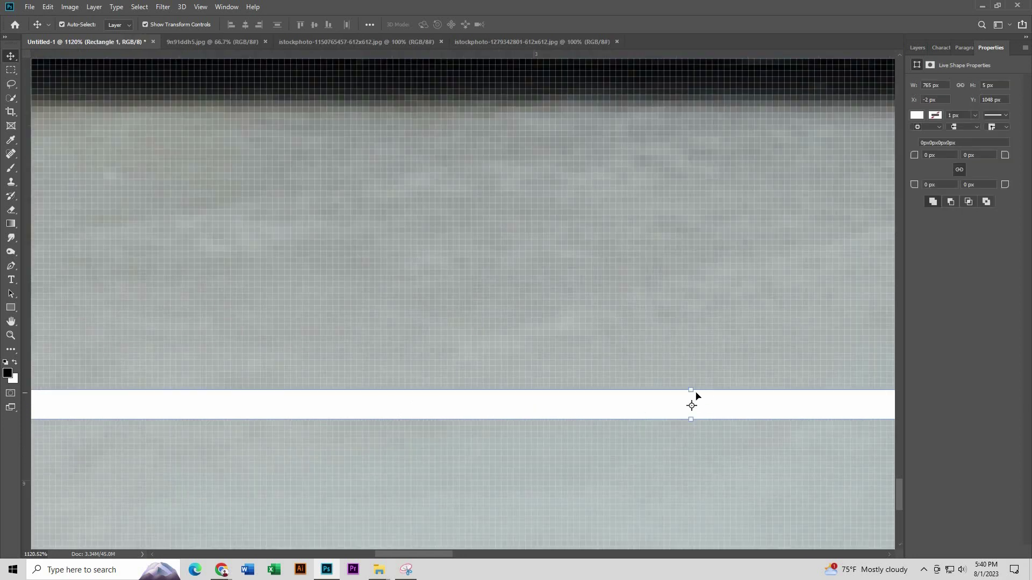
{"action": "left_click_drag", "start_coordinate": [692, 395], "coordinate": [692, 396]}
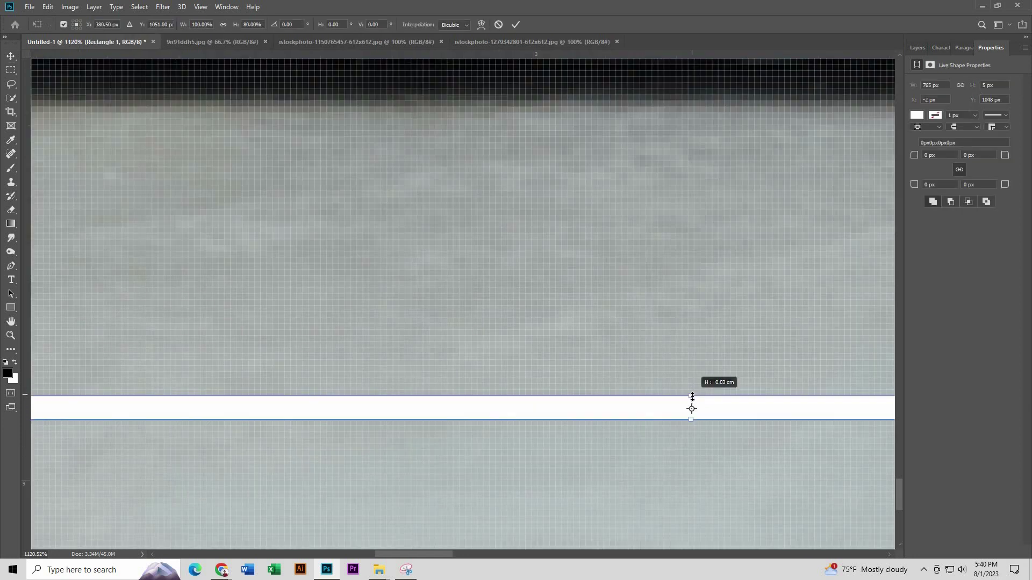
{"action": "key", "text": "Return"}
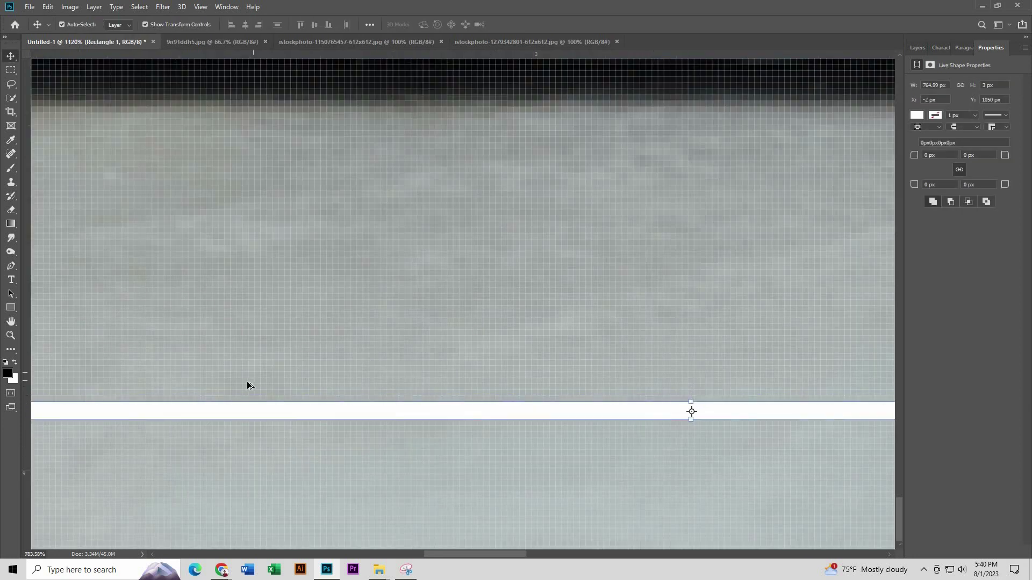
{"action": "scroll", "coordinate": [247, 385], "scroll_direction": "down", "scroll_amount": 5}
{"action": "scroll", "coordinate": [221, 406], "scroll_direction": "down", "scroll_amount": 2}
{"action": "left_click", "coordinate": [647, 461]}
{"action": "scroll", "coordinate": [341, 458], "scroll_direction": "left", "scroll_amount": 3}
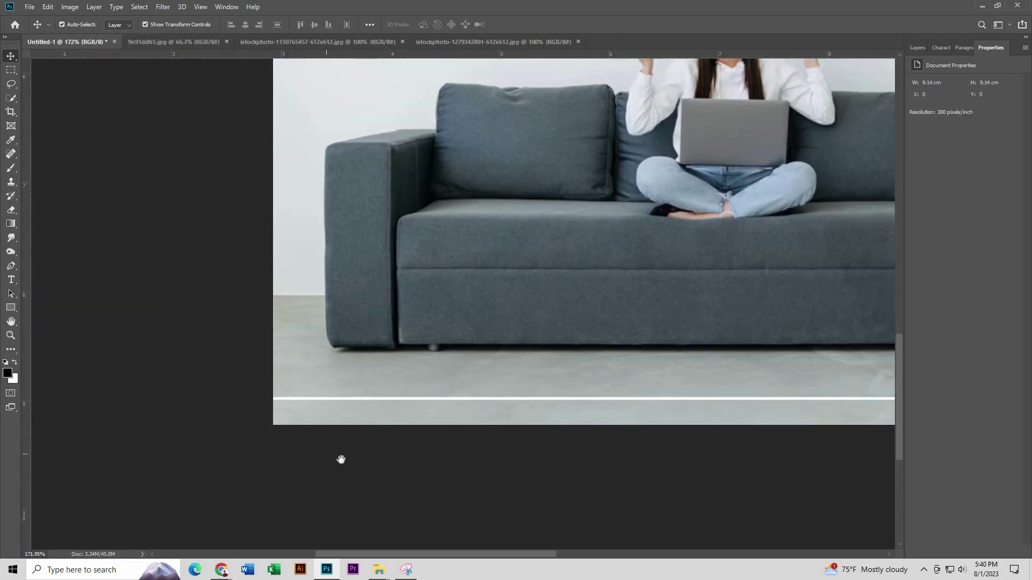
{"action": "scroll", "coordinate": [565, 458], "scroll_direction": "right", "scroll_amount": 5}
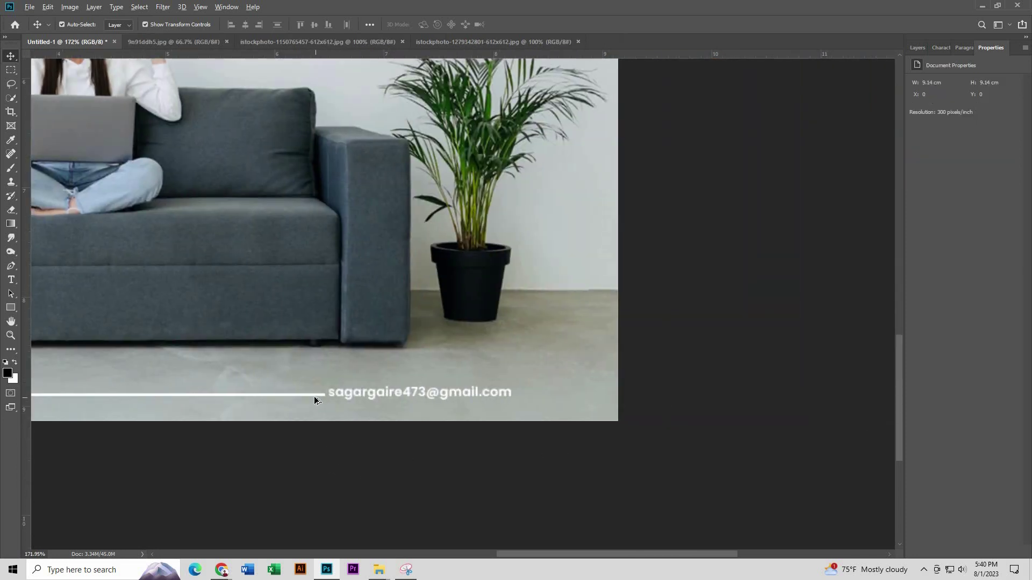
Step: Duplicate the white footer line and move the copy to the poster's right side
{"action": "left_click_drag", "start_coordinate": [321, 398], "coordinate": [597, 412]}
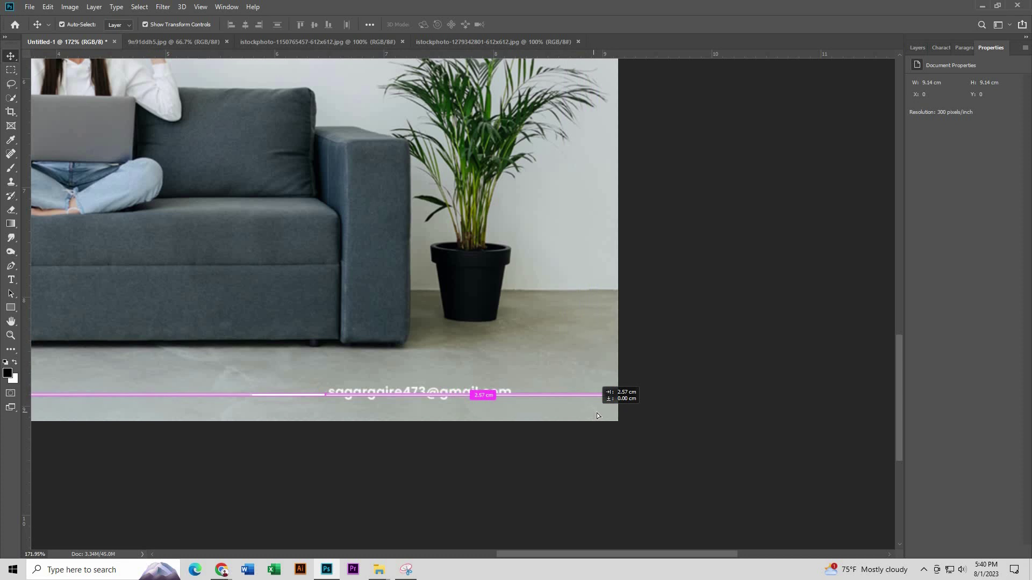
{"action": "scroll", "coordinate": [589, 401], "scroll_direction": "up", "scroll_amount": 5}
{"action": "left_click_drag", "start_coordinate": [572, 376], "coordinate": [640, 383]}
{"action": "scroll", "coordinate": [705, 382], "scroll_direction": "down", "scroll_amount": 5}
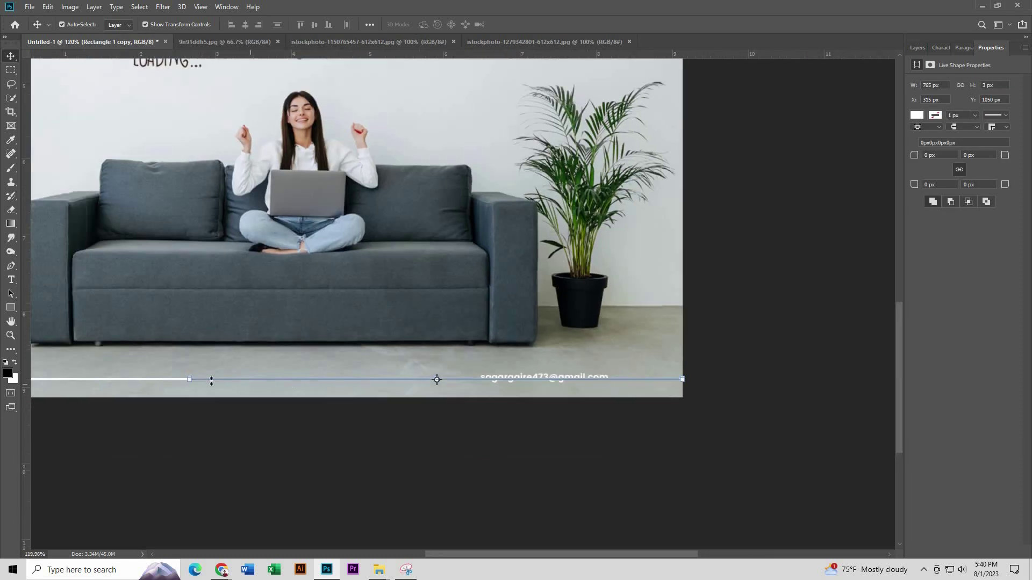
{"action": "scroll", "coordinate": [189, 379], "scroll_direction": "up", "scroll_amount": 2}
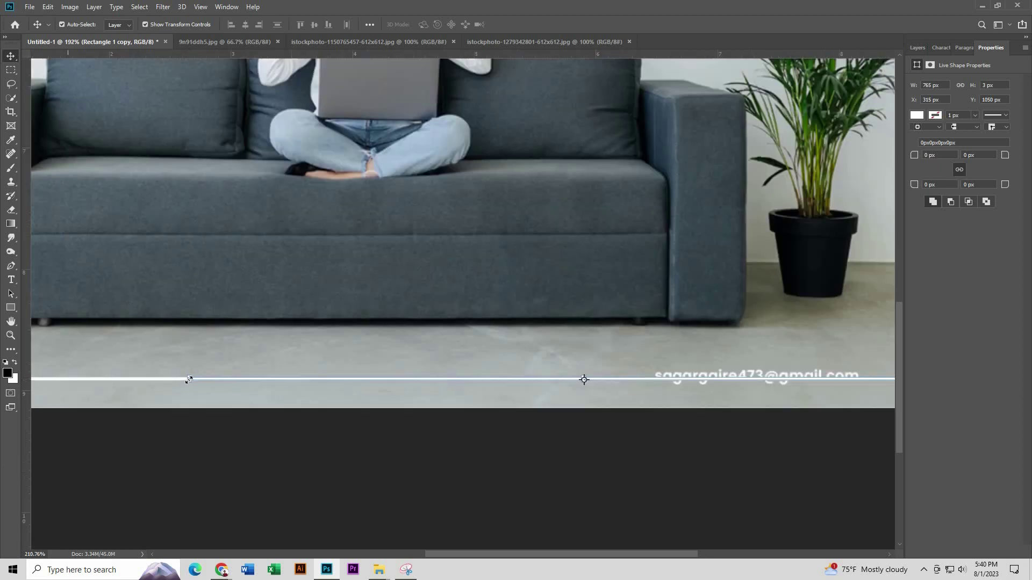
{"action": "scroll", "coordinate": [189, 380], "scroll_direction": "up", "scroll_amount": 2}
Step: Shorten the copied line from its left end so it starts just after the email text
{"action": "left_click_drag", "start_coordinate": [187, 379], "coordinate": [707, 380]}
{"action": "scroll", "coordinate": [210, 327], "scroll_direction": "right", "scroll_amount": 5}
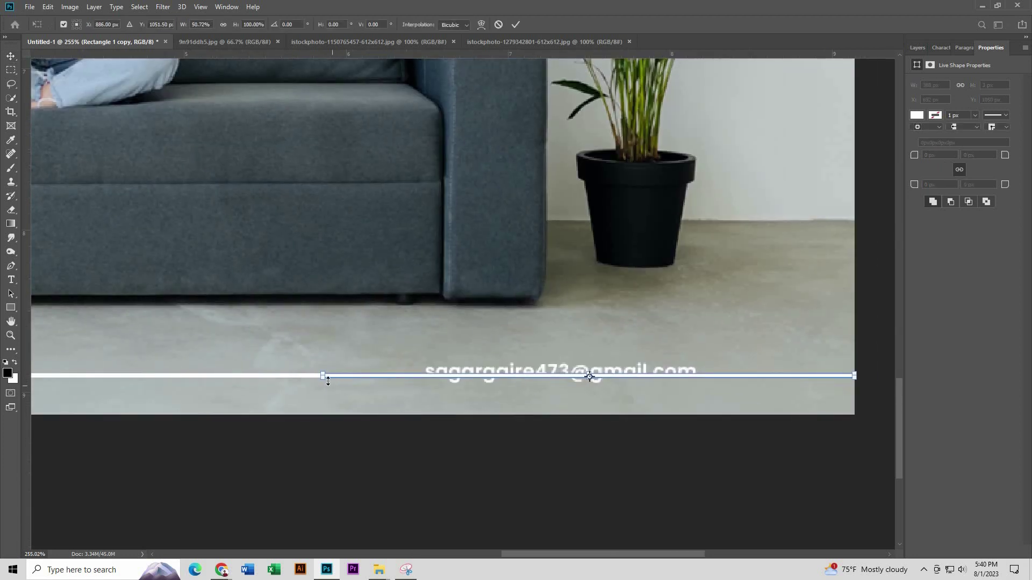
{"action": "left_click_drag", "start_coordinate": [328, 381], "coordinate": [700, 386]}
{"action": "key", "text": "Return"}
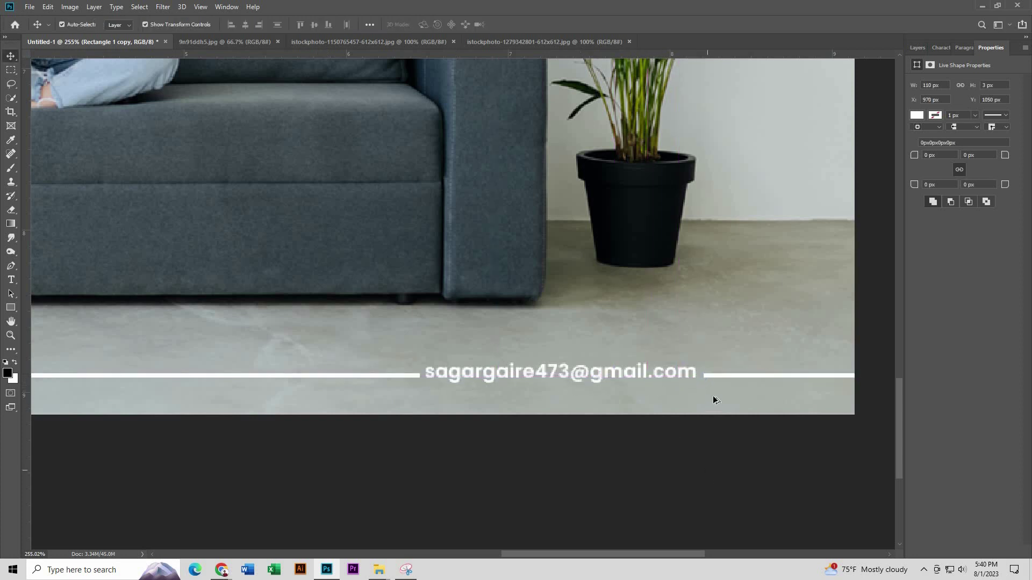
Step: Extend the copied line slightly toward the email, then deselect it
{"action": "scroll", "coordinate": [709, 363], "scroll_direction": "up", "scroll_amount": 5}
{"action": "left_click", "coordinate": [685, 364]}
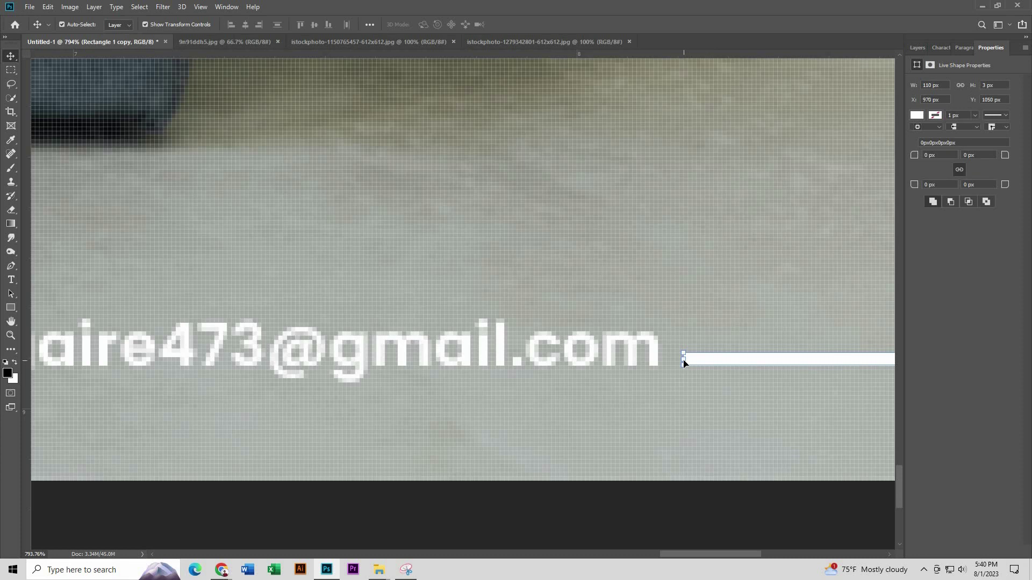
{"action": "left_click_drag", "start_coordinate": [674, 358], "coordinate": [665, 359]}
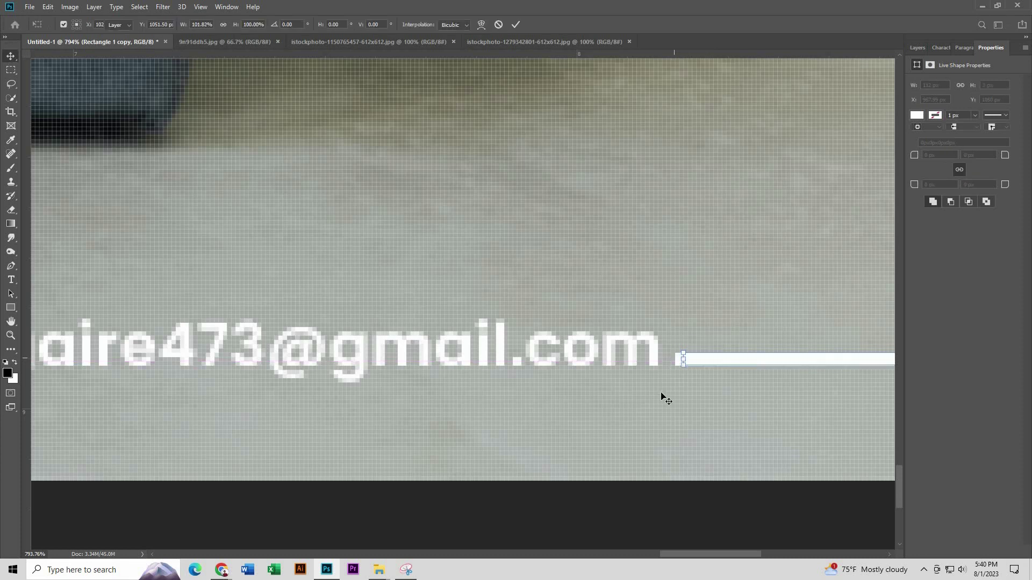
{"action": "scroll", "coordinate": [661, 396], "scroll_direction": "down", "scroll_amount": 5}
{"action": "left_click", "coordinate": [607, 490]}
{"action": "scroll", "coordinate": [617, 466], "scroll_direction": "down", "scroll_amount": 2}
{"action": "scroll", "coordinate": [575, 392], "scroll_direction": "down", "scroll_amount": 2}
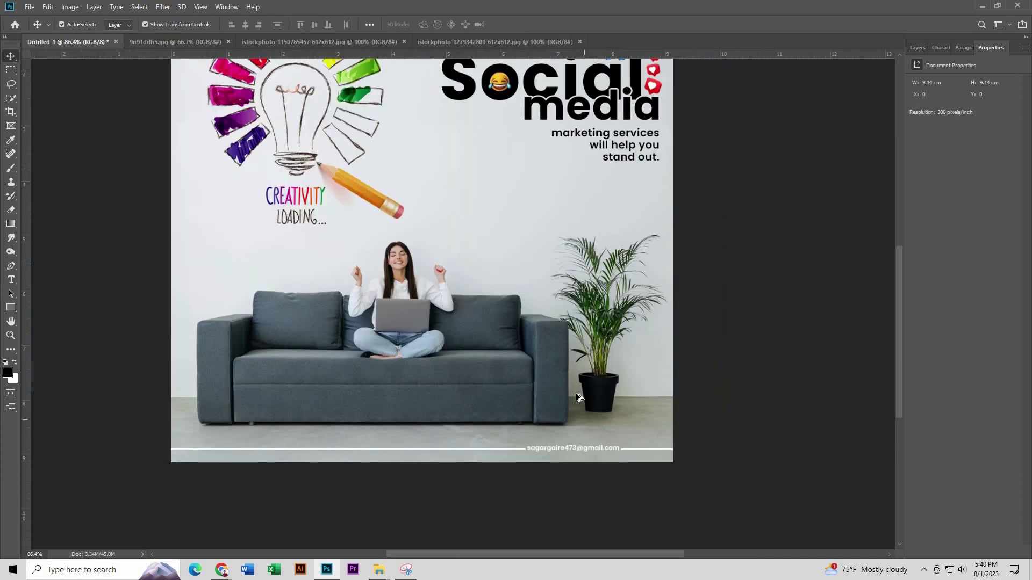
{"action": "scroll", "coordinate": [576, 392], "scroll_direction": "down", "scroll_amount": 2}
{"action": "scroll", "coordinate": [540, 328], "scroll_direction": "down", "scroll_amount": 2}
{"action": "scroll", "coordinate": [511, 360], "scroll_direction": "up", "scroll_amount": 2}
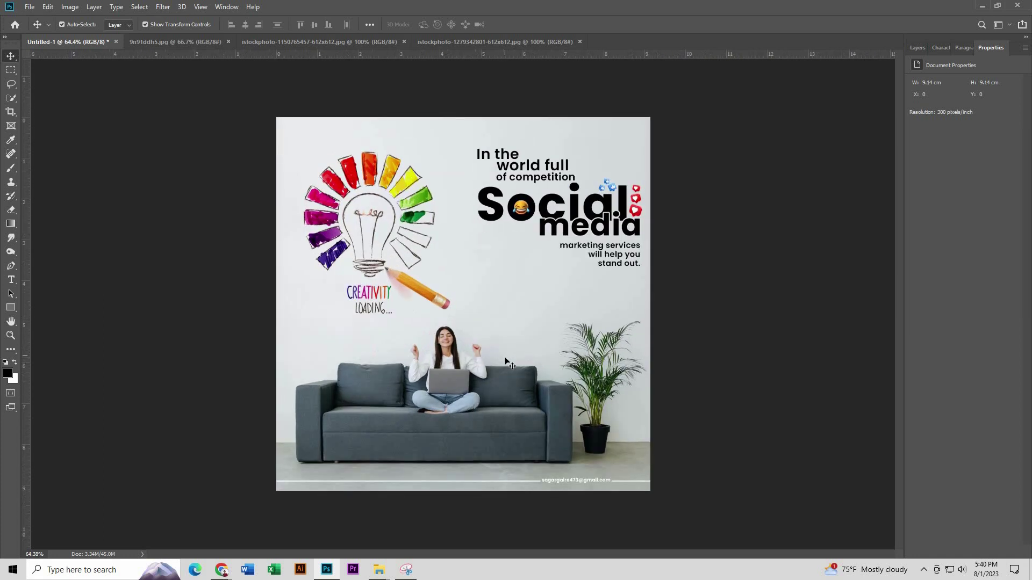